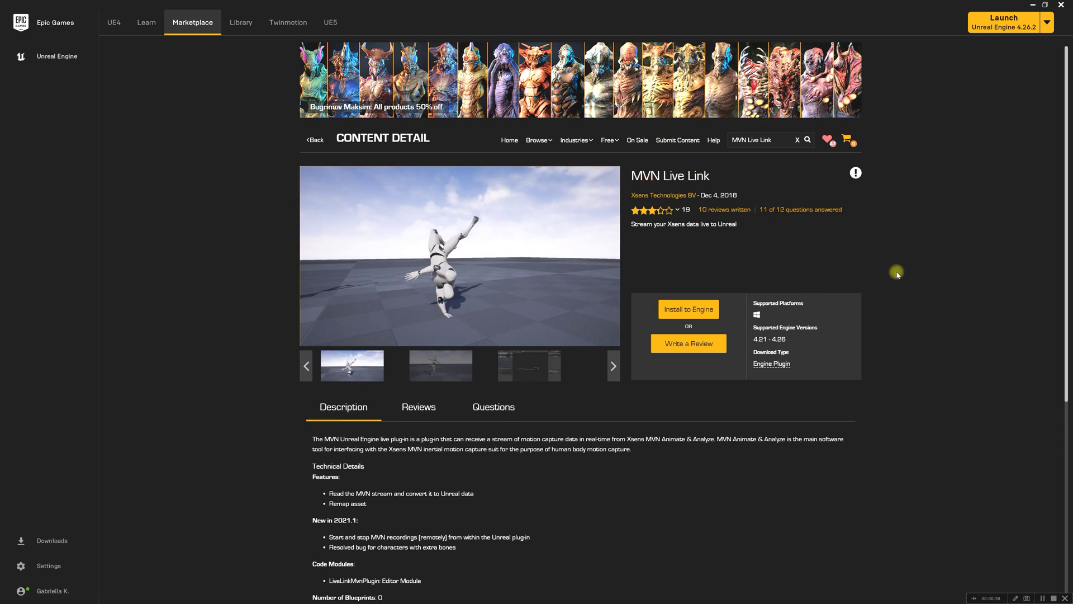
- Scroll the MVN Live Link description and highlight the 'Resolved bug for characters with extra bones' line
scroll(897, 274, "down", 1)
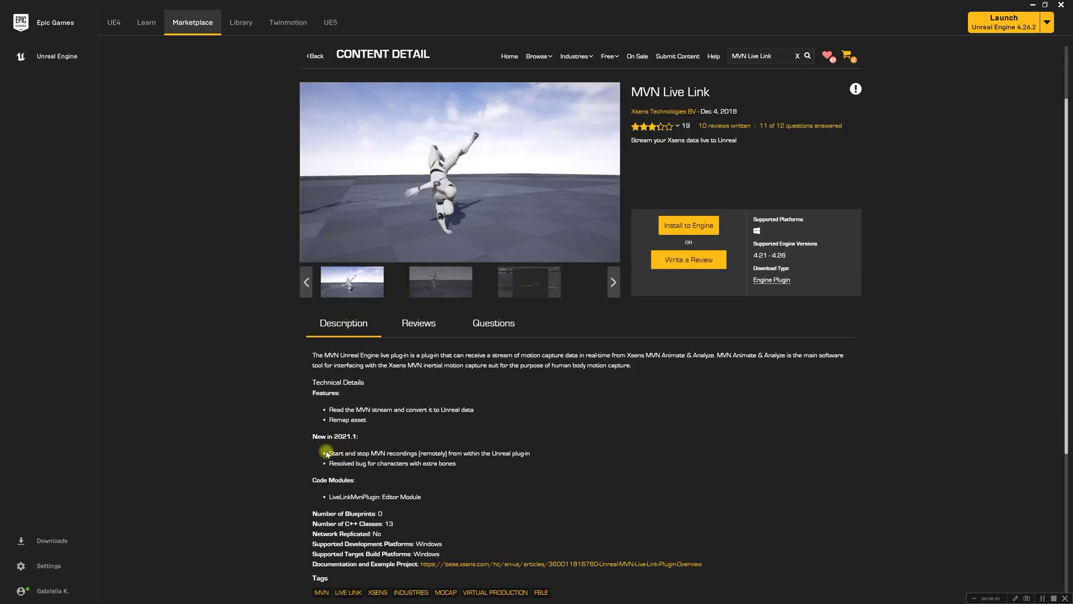
left_click_drag(330, 463, 465, 466)
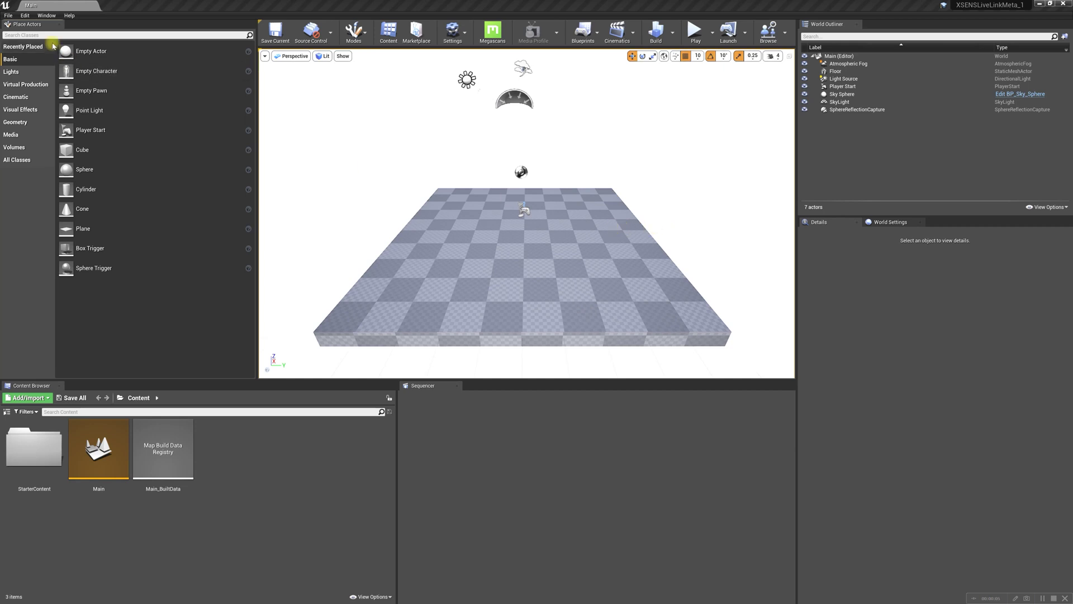
- Enable LiveLinkMvnPlugin under Installed > Animation, restart the editor, and export KendraVOne from Quixel Bridge
left_click(25, 16)
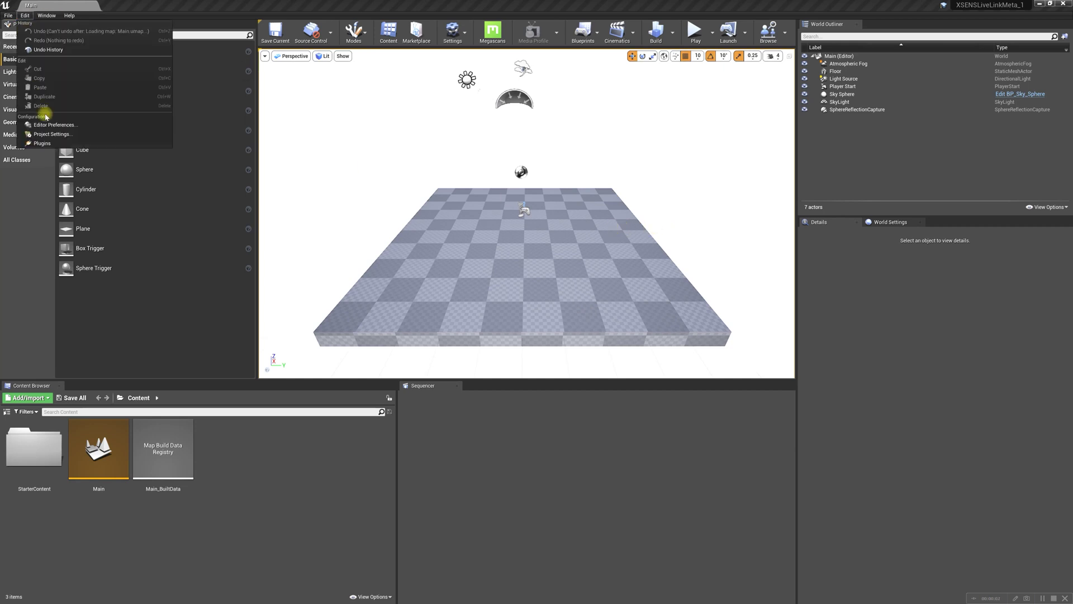
left_click(42, 143)
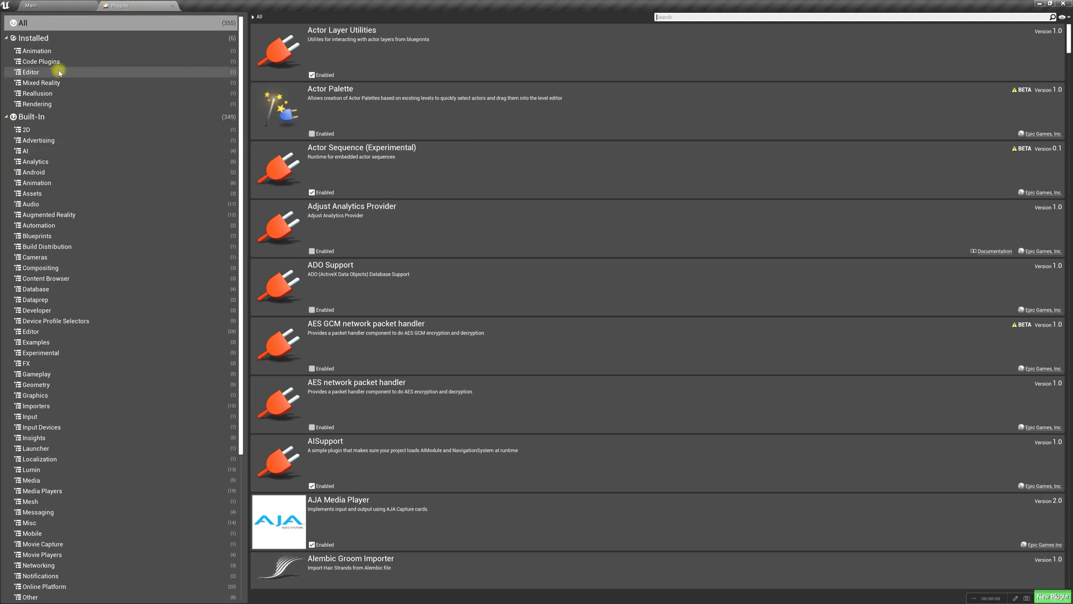
left_click(56, 53)
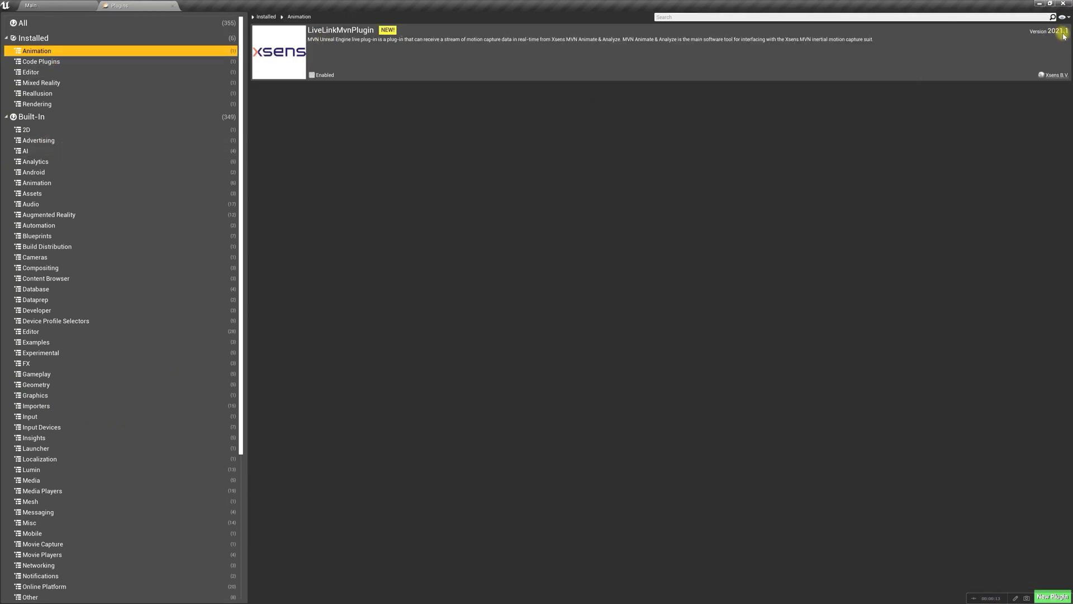
left_click(311, 75)
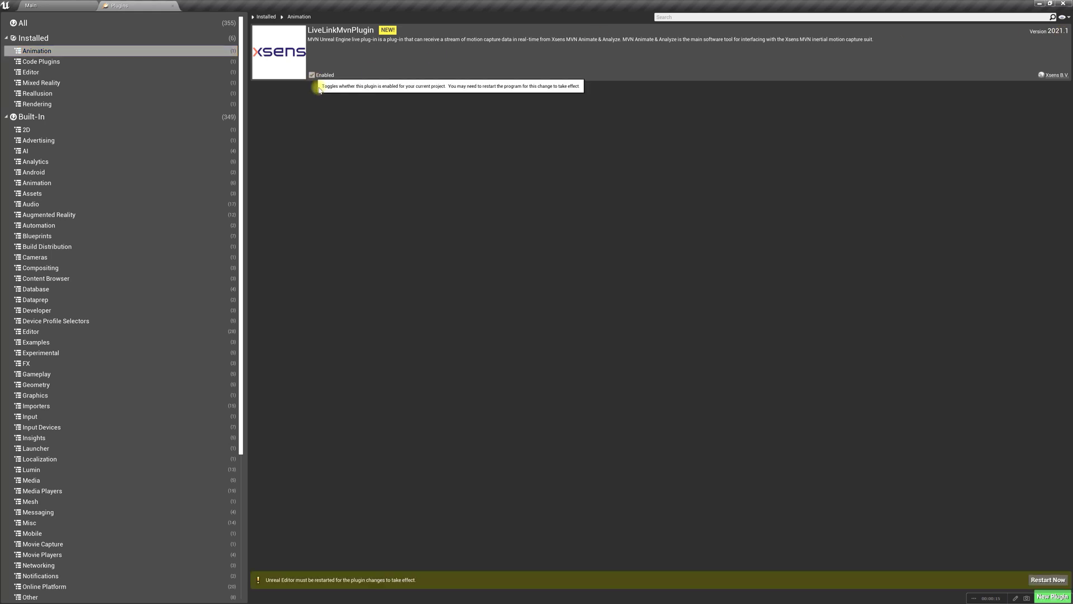
left_click(1048, 580)
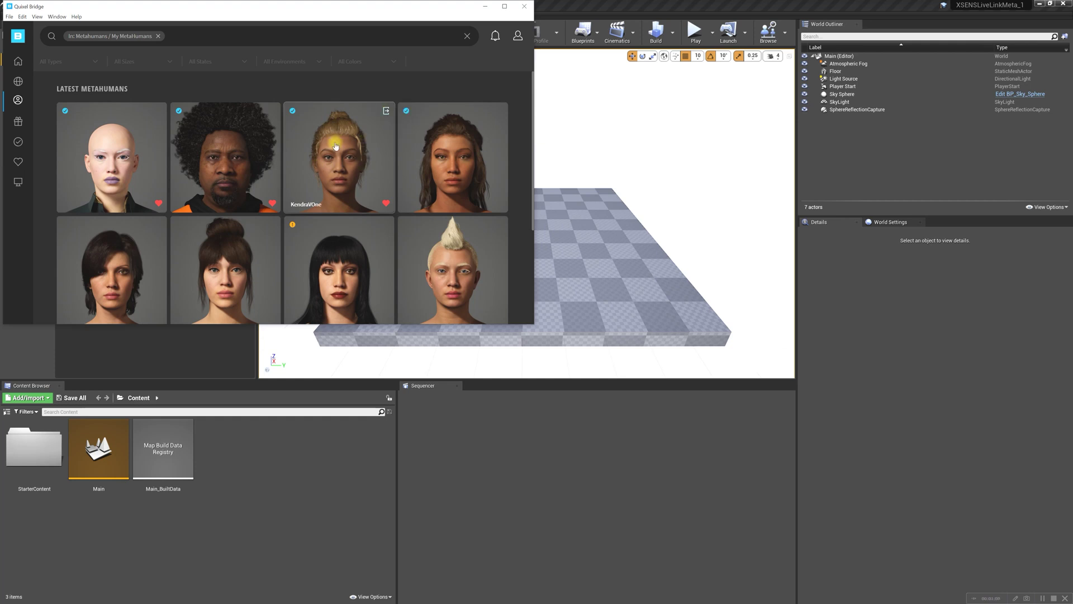
left_click(386, 111)
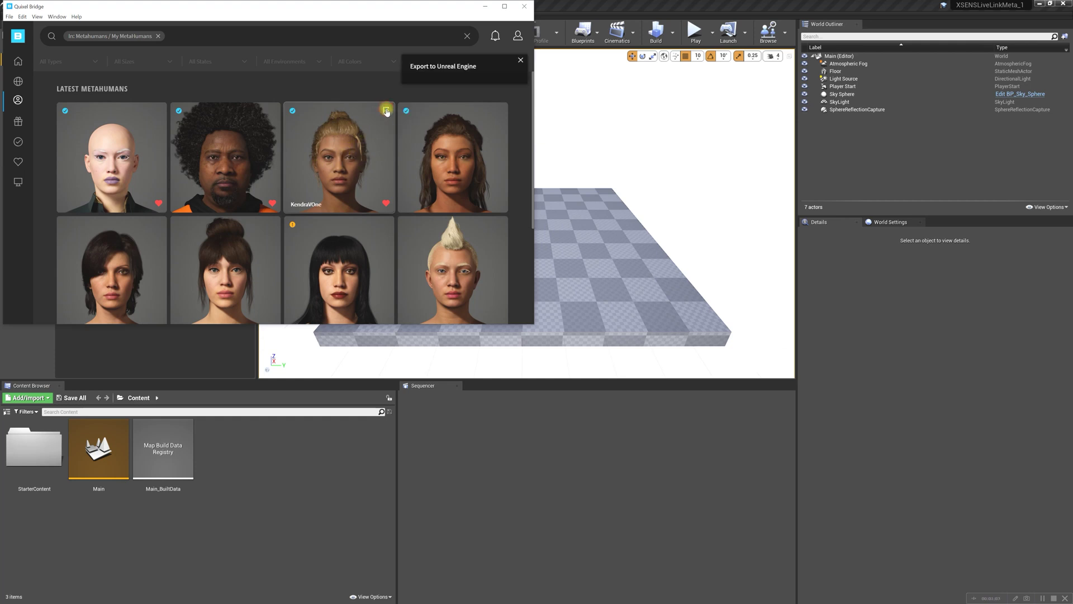
left_click(486, 6)
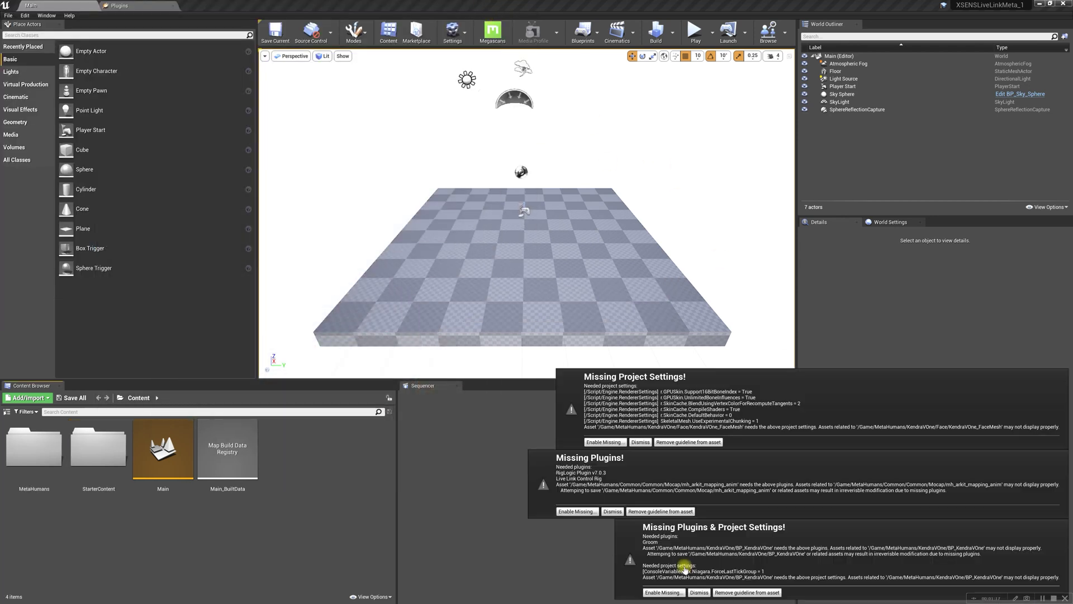
- Enable the MetaHuman's missing project settings and plugins, choosing Restart Later
left_click(603, 442)
left_click(578, 510)
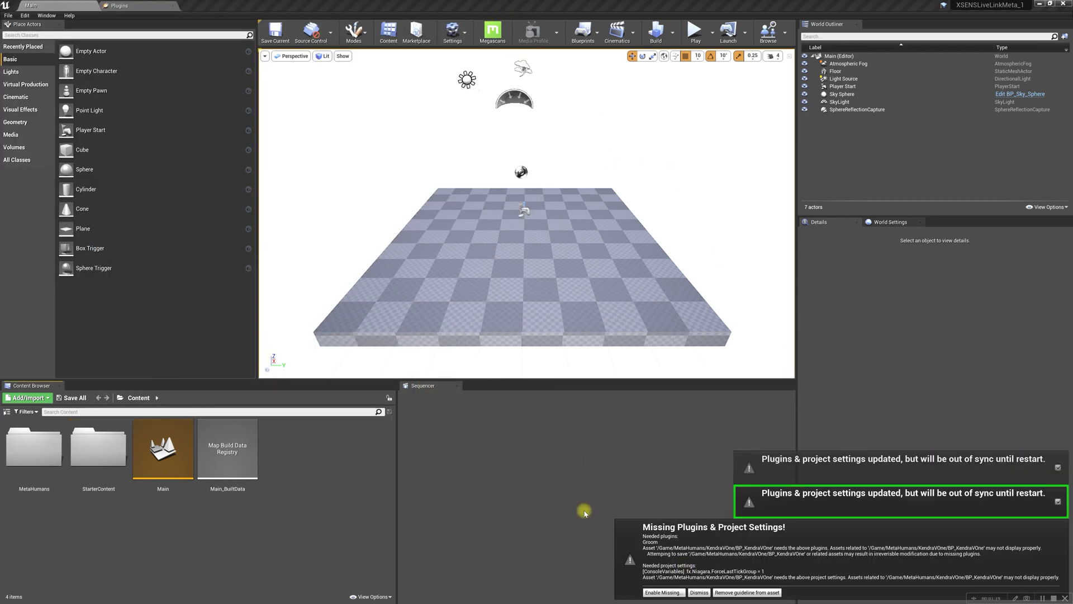
left_click(662, 592)
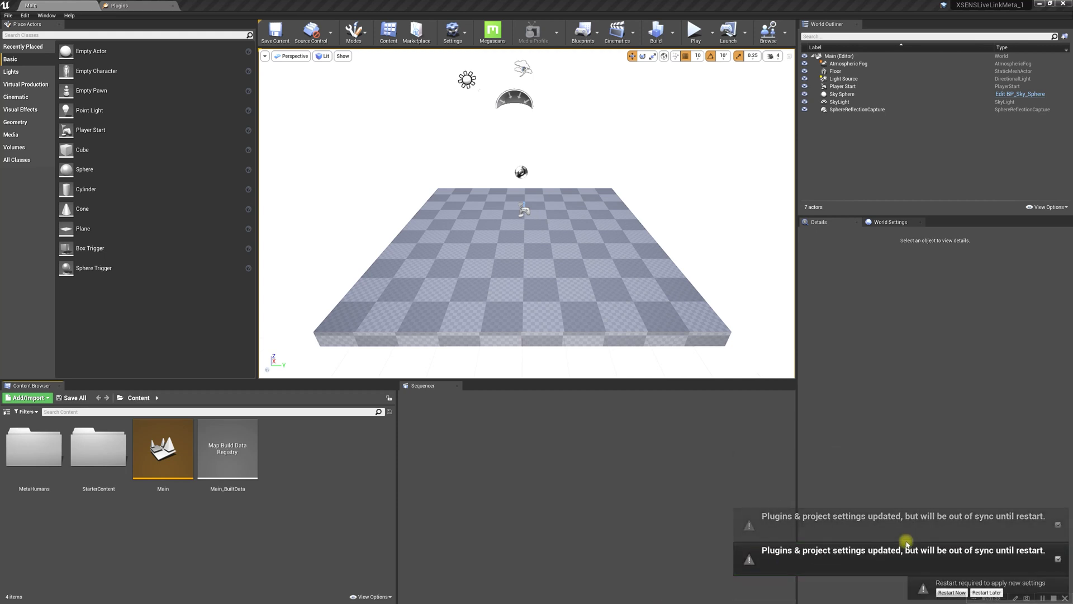
left_click(985, 592)
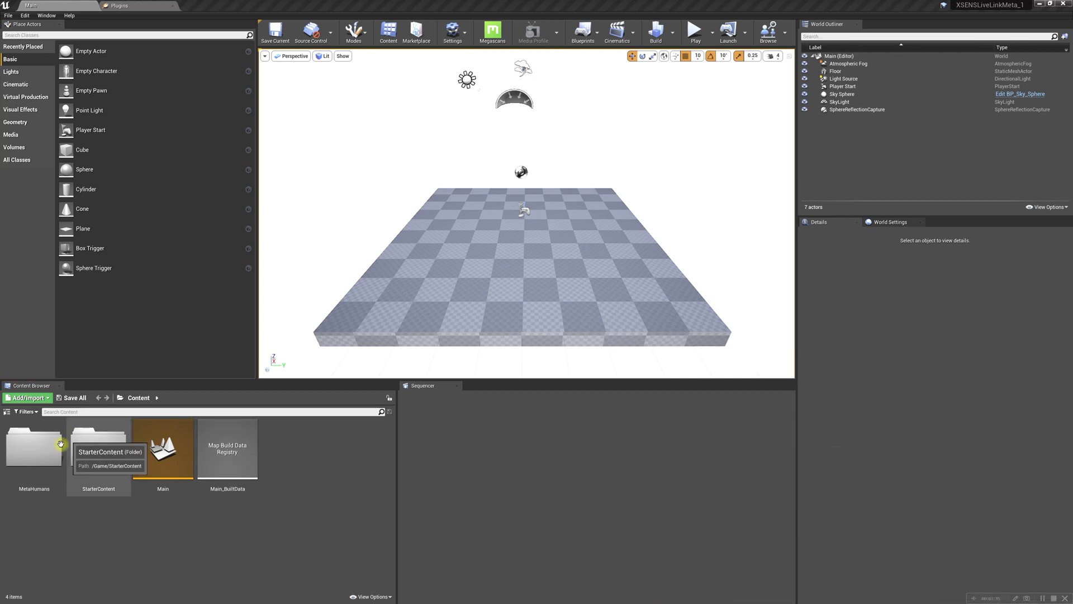
- Open BP_KendraVOne from Content > MetaHumans > KendraVOne and show its Viewport preview
double_click(34, 447)
double_click(94, 447)
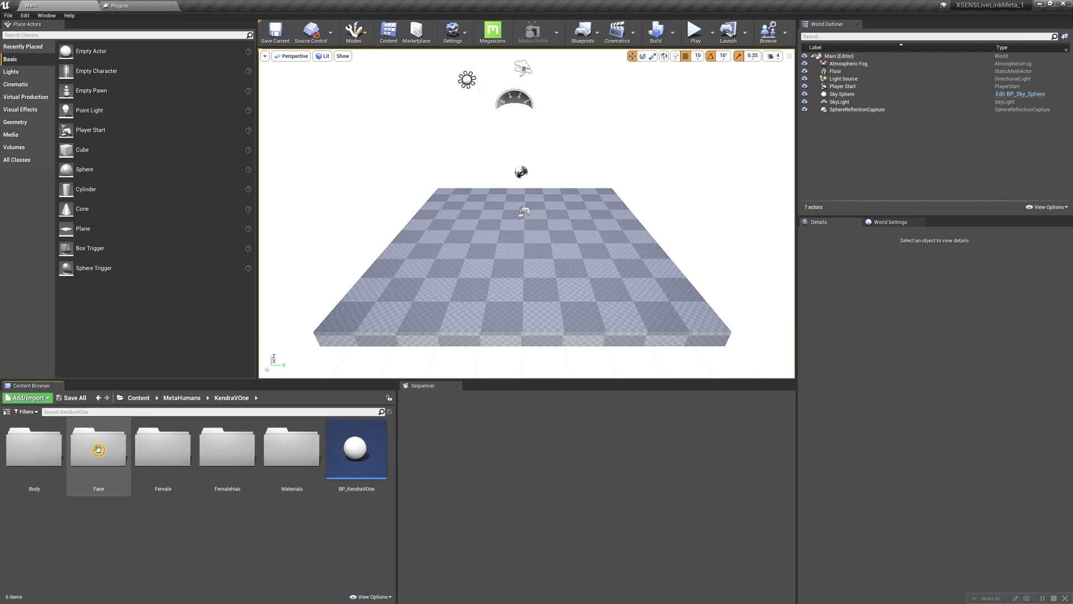
left_click(353, 440)
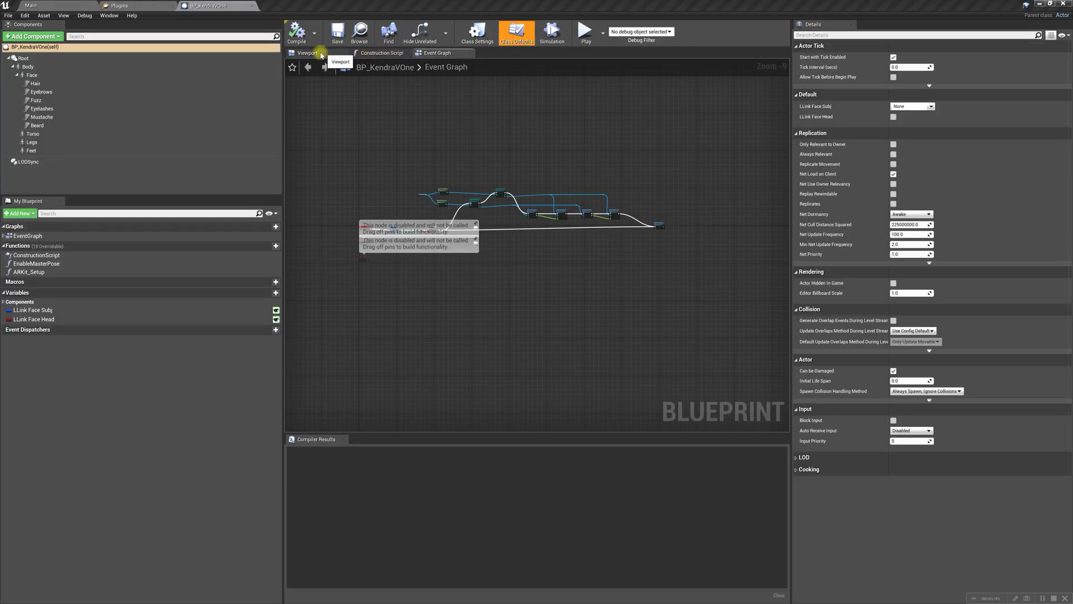
left_click(308, 53)
- Select the Body component and open its f_med_nrw_body skeletal mesh from Details
scroll(596, 228, "up", 10)
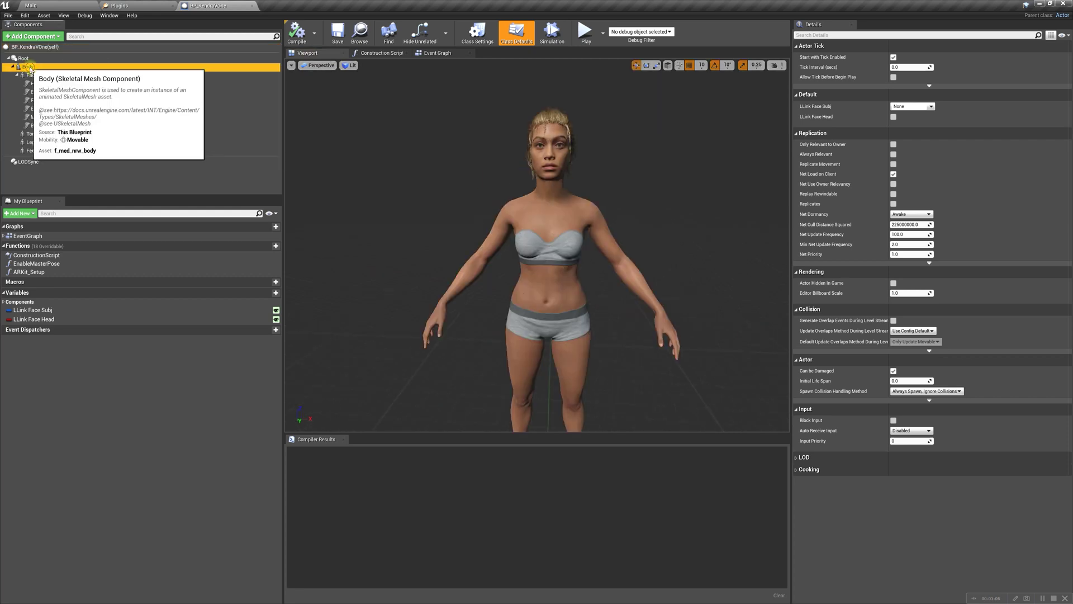
left_click(111, 68)
double_click(906, 301)
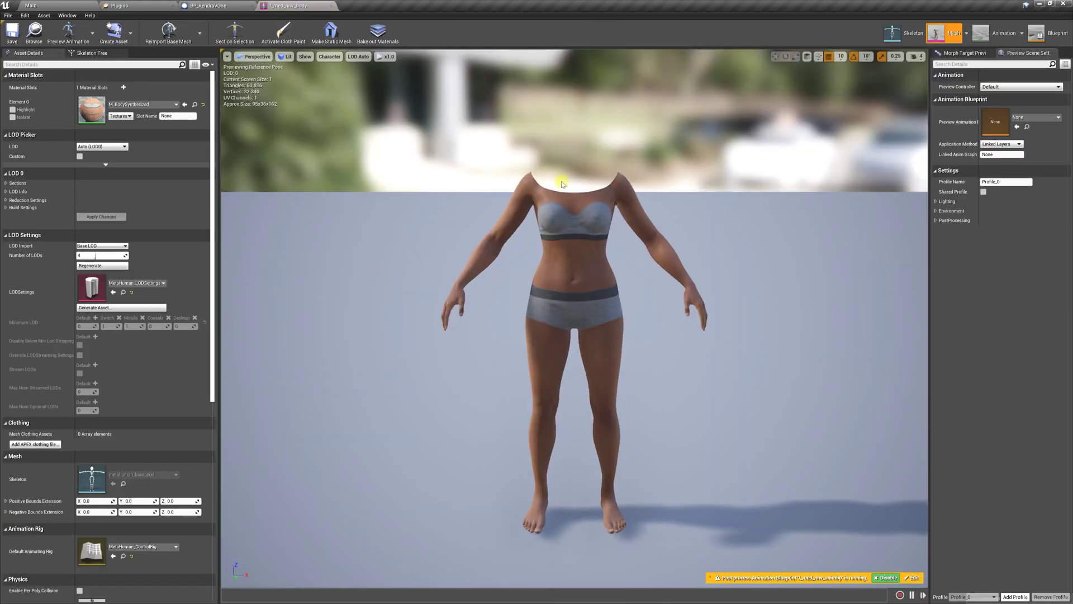
- Display all bones via Character > Bones > All Hierarchy
left_click(328, 56)
mouse_move(339, 101)
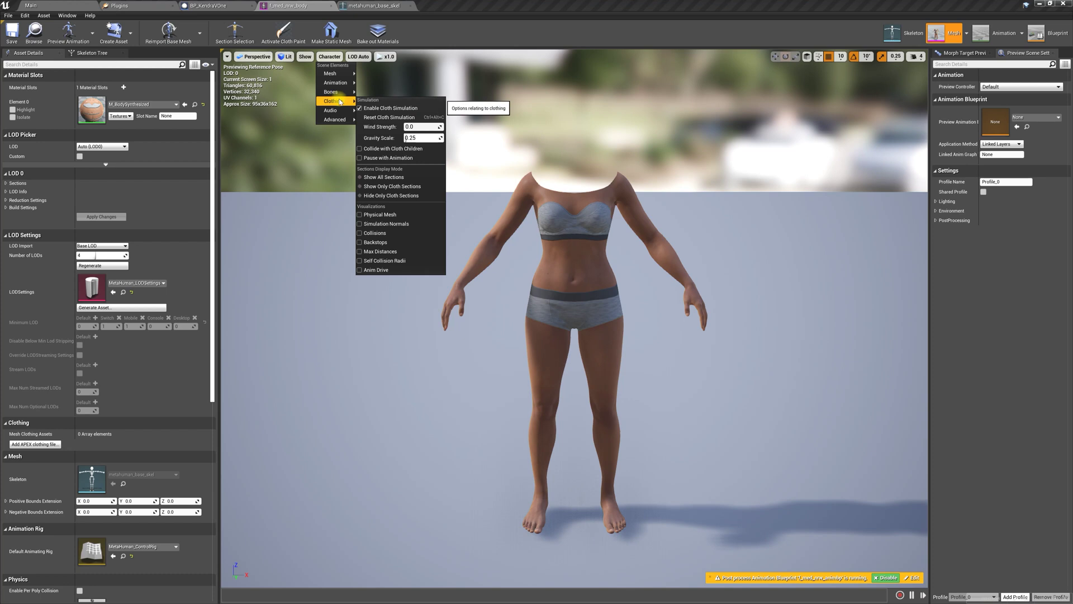
left_click(379, 127)
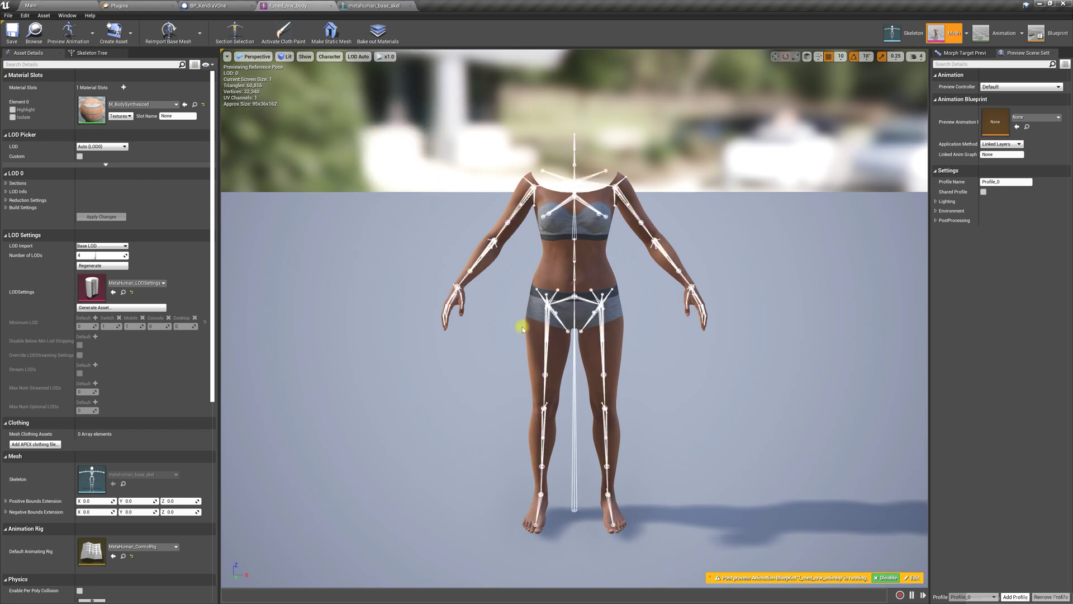
- Create an animation from the current pose named Tpose in the Content folder
left_click(130, 35)
mouse_move(134, 57)
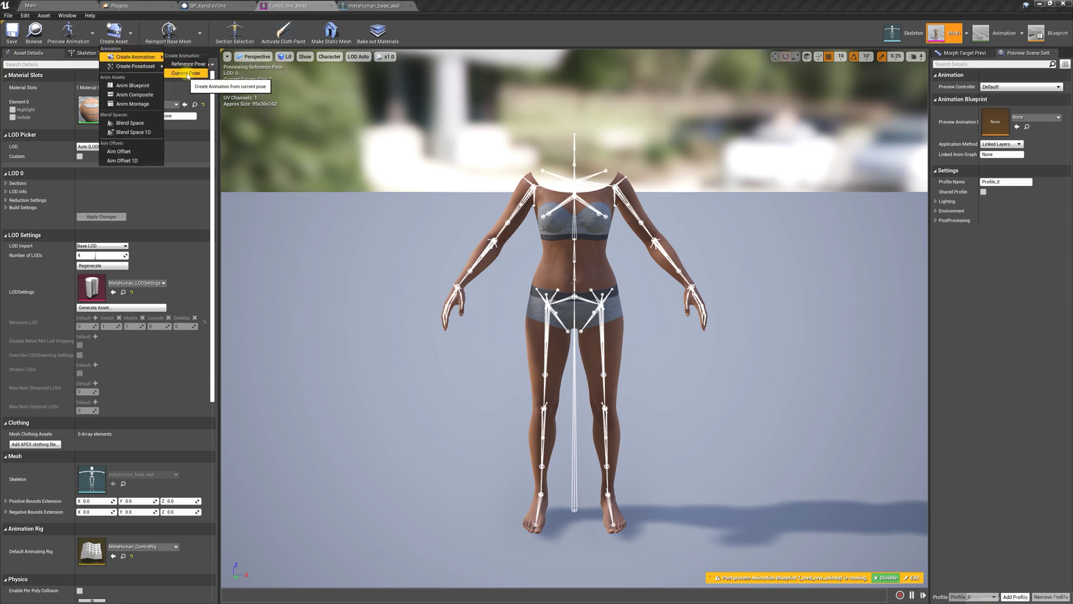
left_click(186, 73)
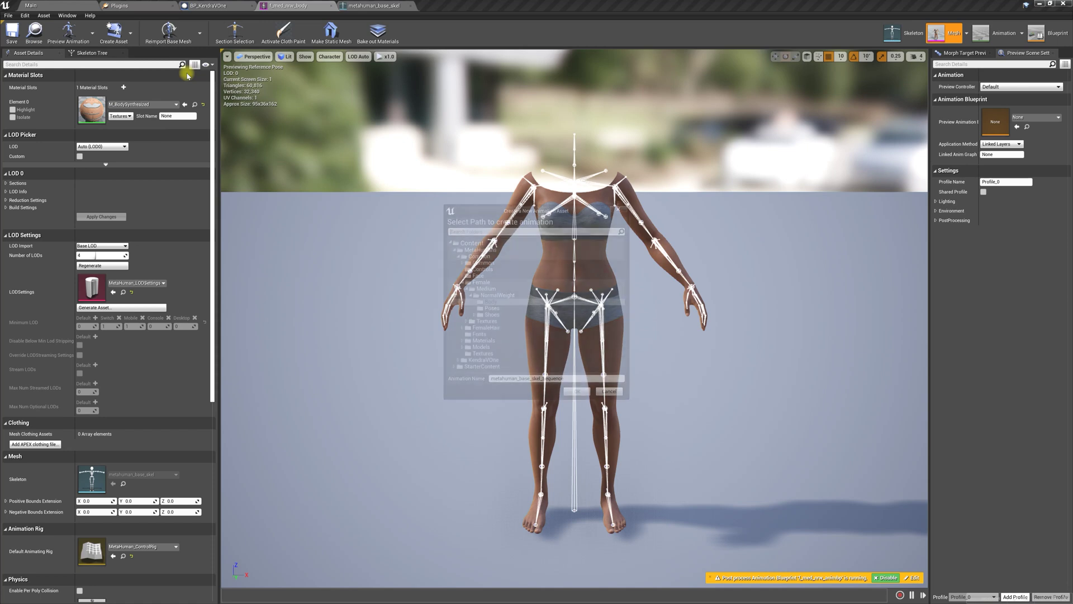
double_click(577, 380)
key("Caps_Lock")
type("Tpose")
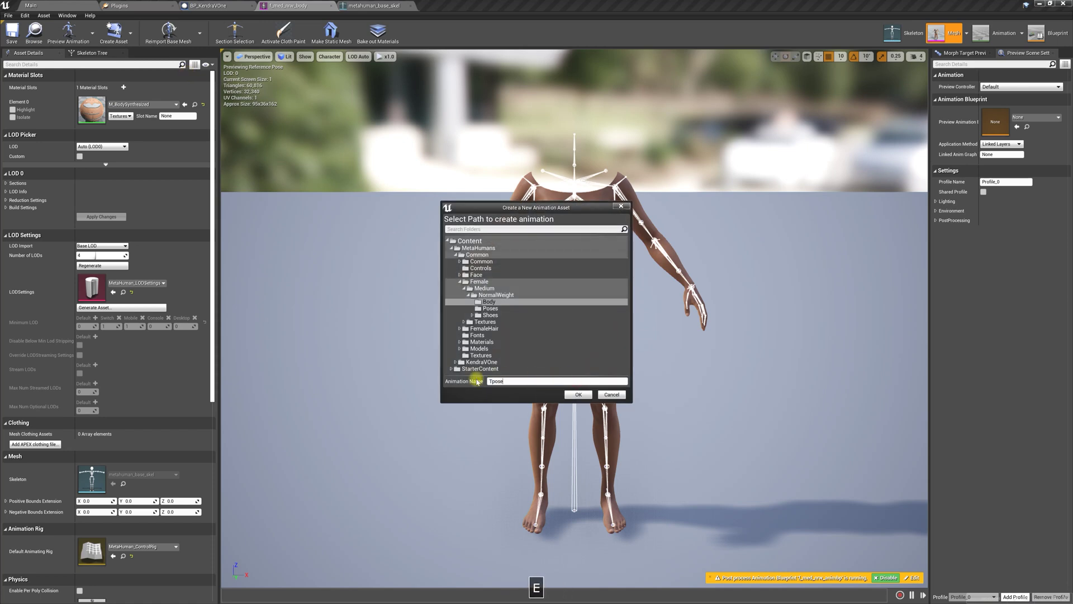
left_click(470, 241)
left_click(578, 394)
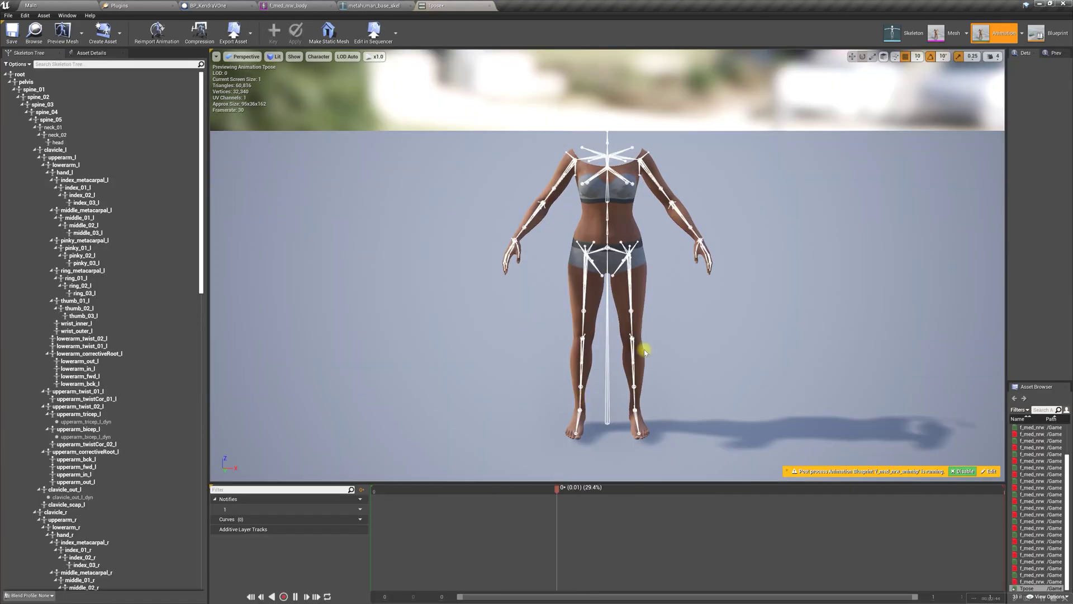
- Stop the Tpose animation at its first frame and widen the Details panel
left_click(295, 596)
left_click(250, 597)
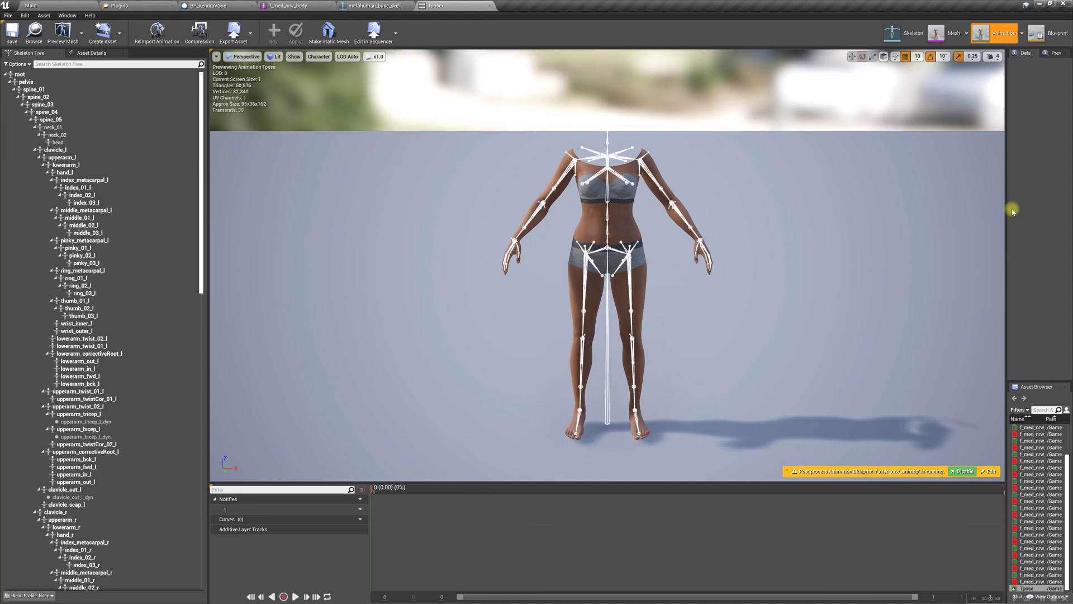
left_click_drag(1006, 208, 834, 238)
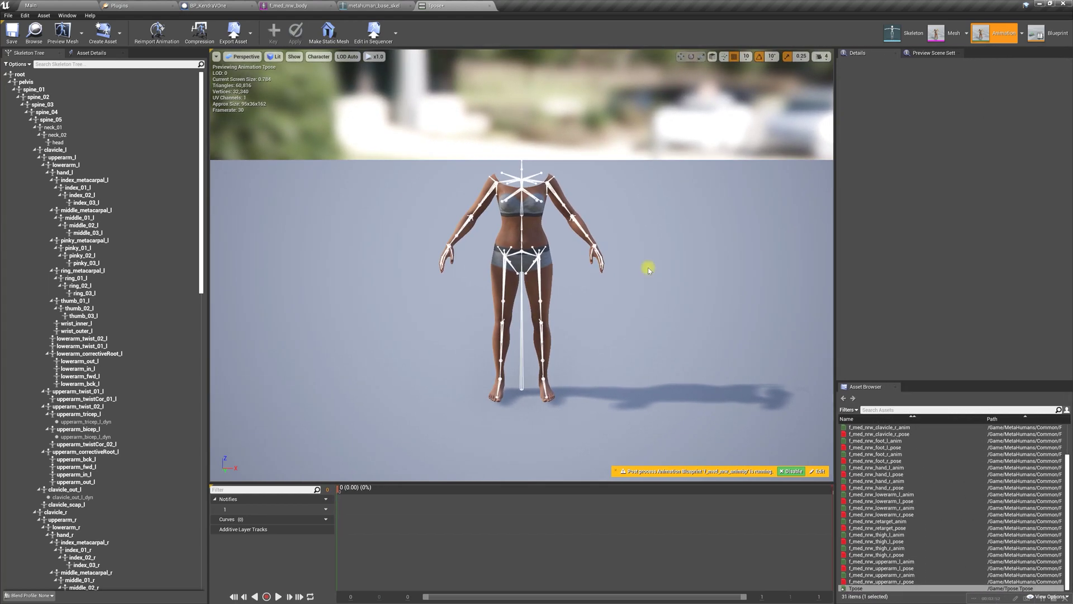
scroll(679, 246, "up", 3)
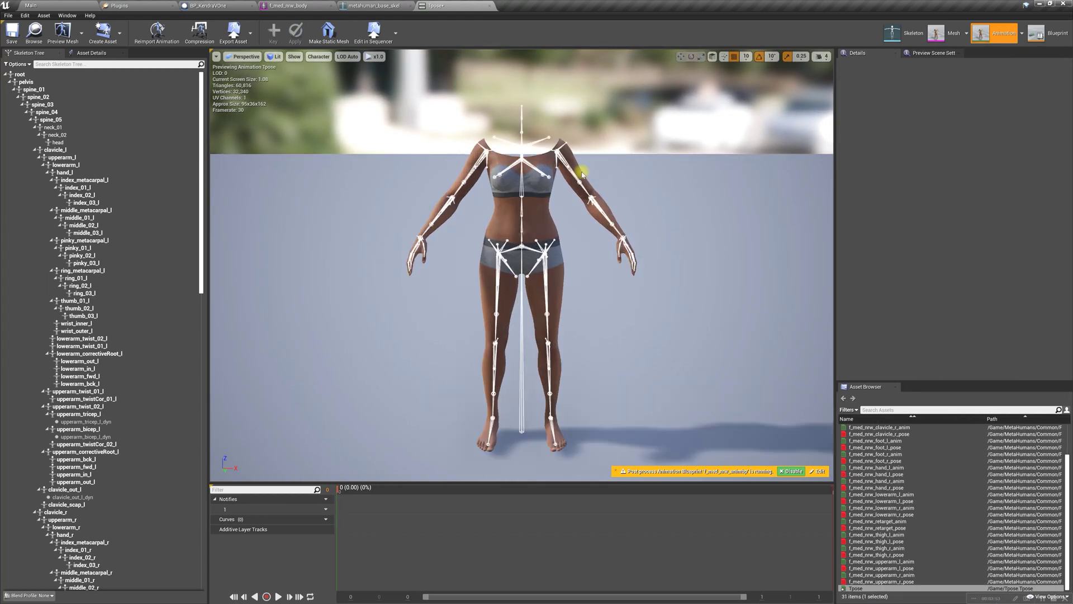
- Zero upperarm_r's world rotation, then set its X rotation to 180
left_click(490, 150)
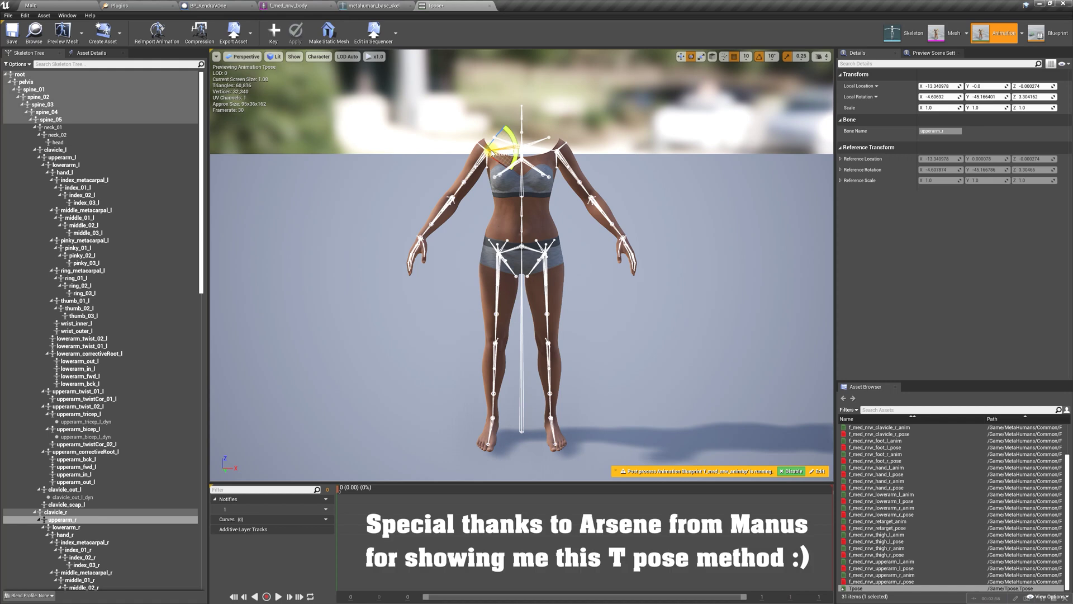
left_click(877, 98)
left_click(864, 119)
double_click(935, 97)
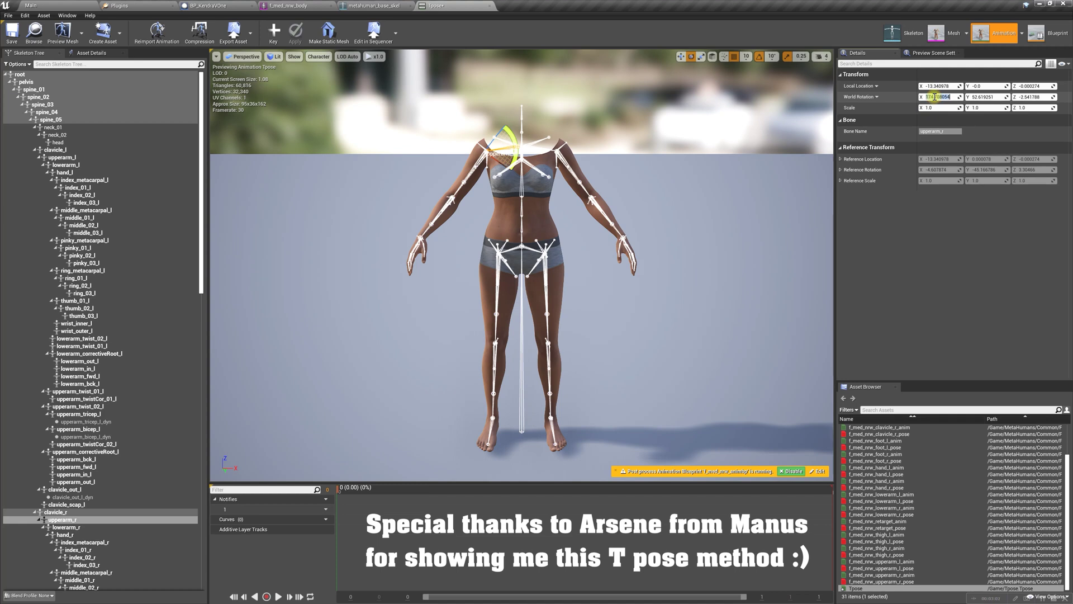
type("0")
key("Tab")
type("0")
key("Tab")
type("0")
key("Return")
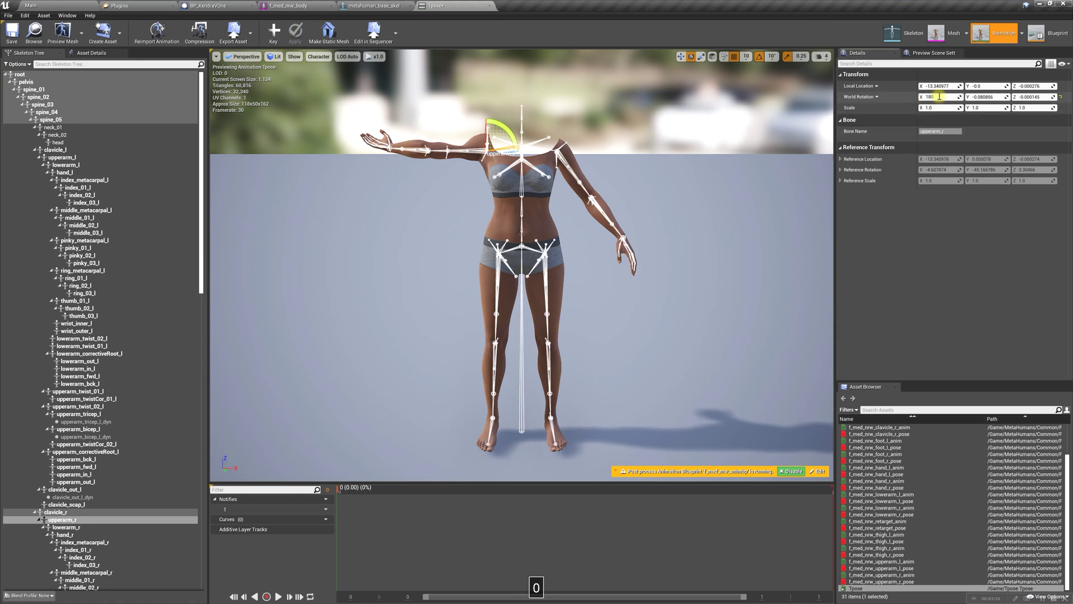
left_click(938, 97)
type("180")
key("Return")
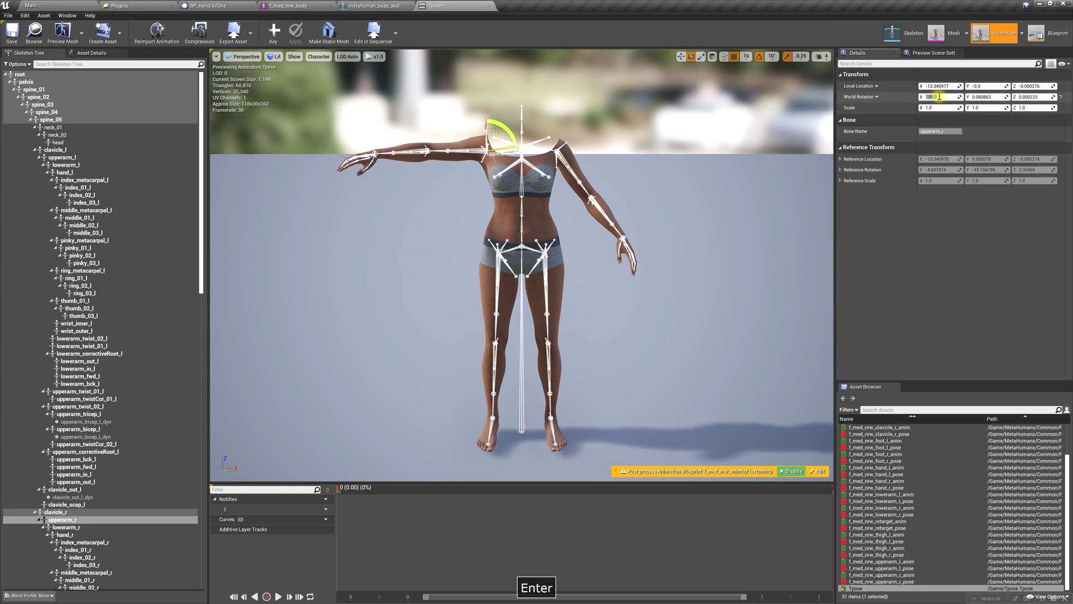
- Zero upperarm_l's world rotation to raise the left arm horizontally
left_click(551, 151)
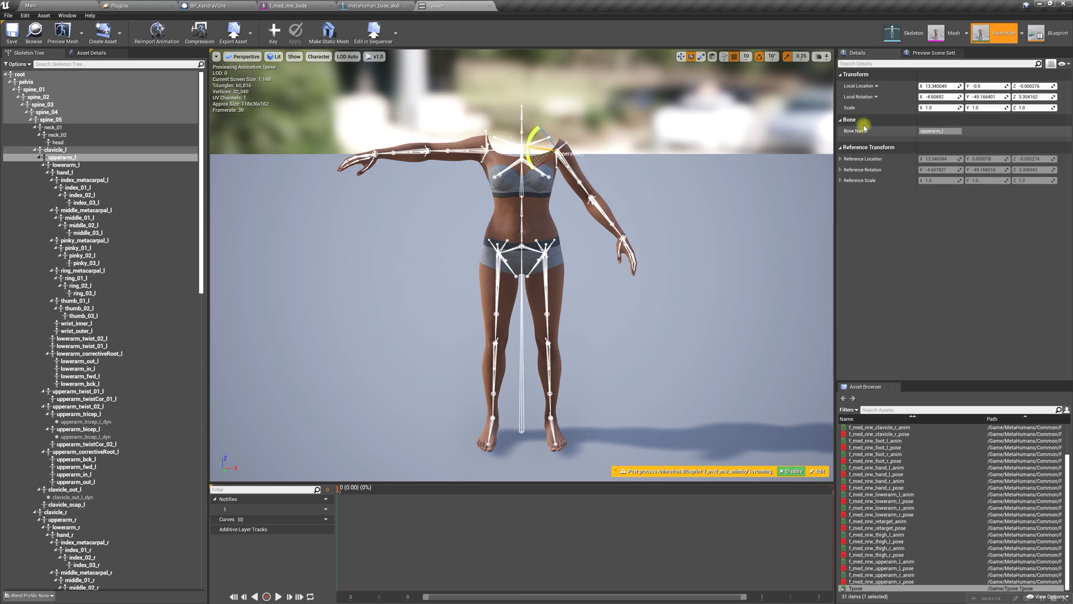
left_click(875, 97)
left_click(870, 123)
left_click(943, 97)
type("0")
key("Tab")
type("0")
key("Tab")
type("0")
key("Return")
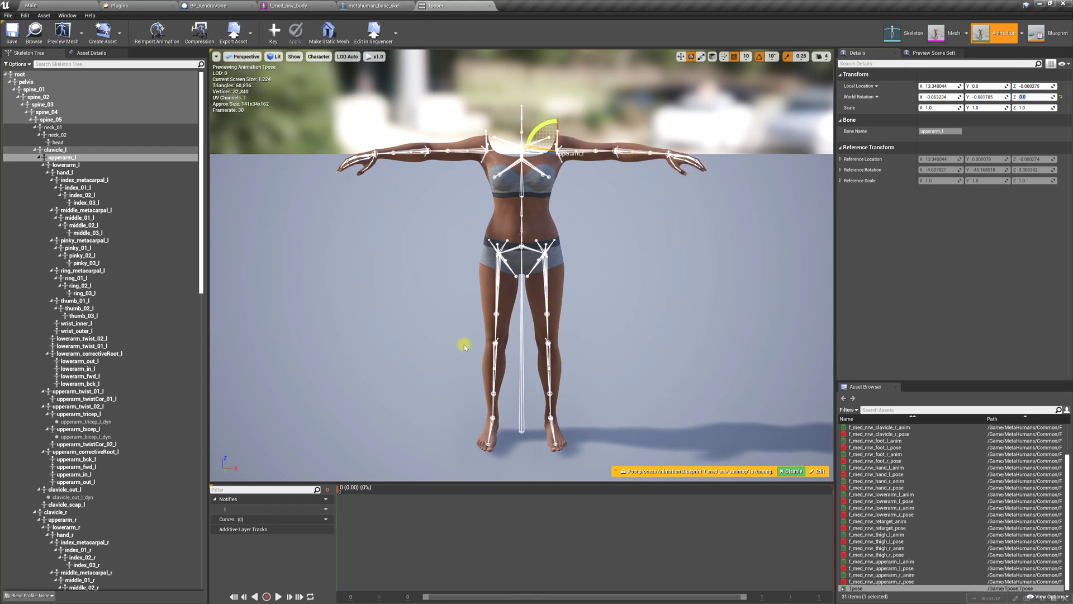
left_click(24, 75)
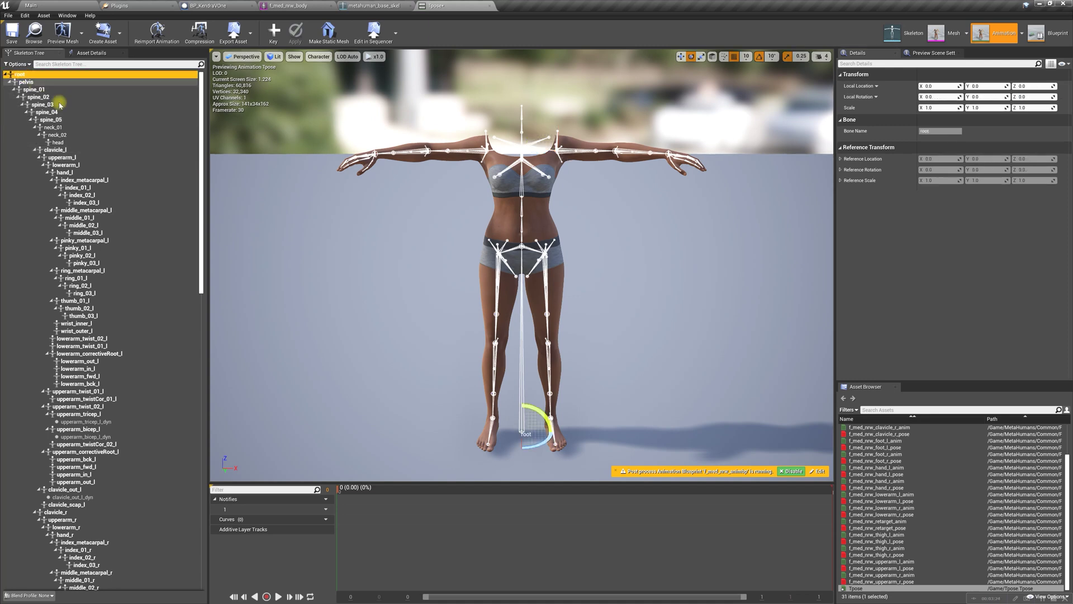
- Set rotation snap to 90°, turn the root 90° on Z, and switch to Front view
left_click(772, 56)
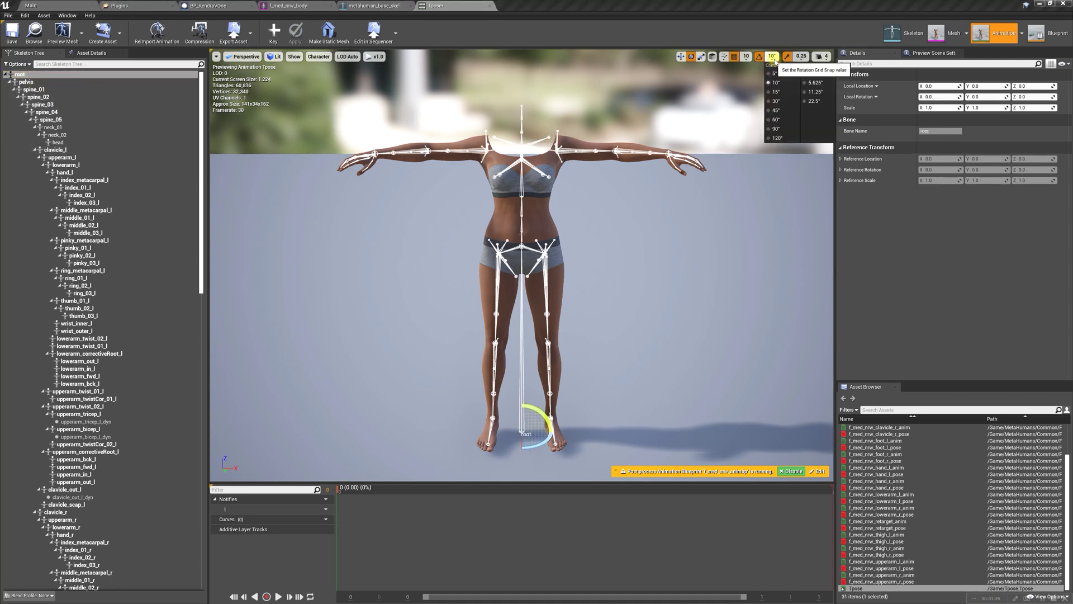
left_click(778, 128)
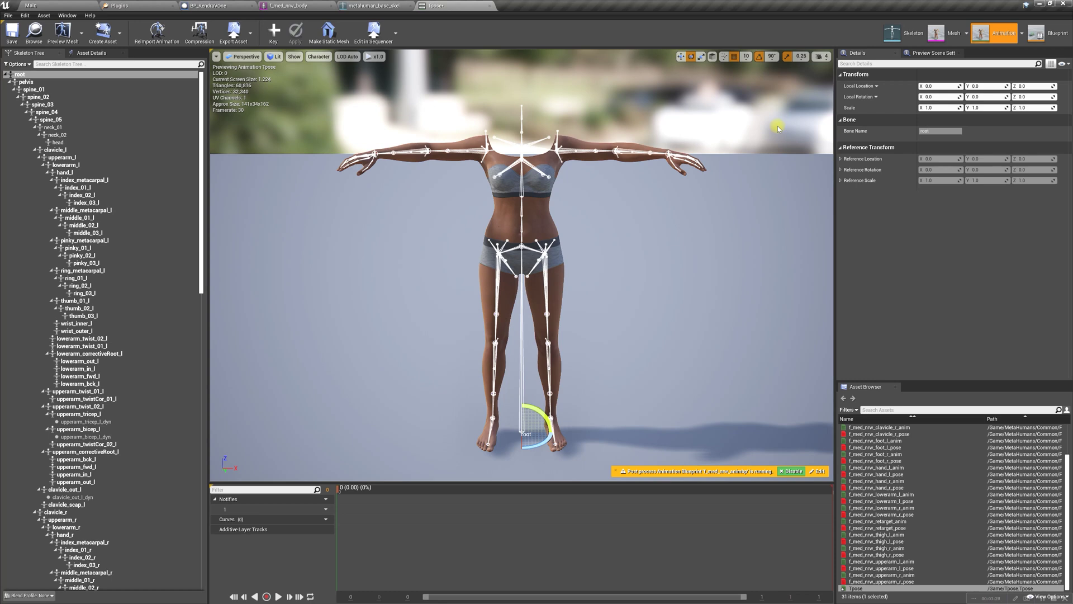
left_click_drag(531, 446, 718, 378)
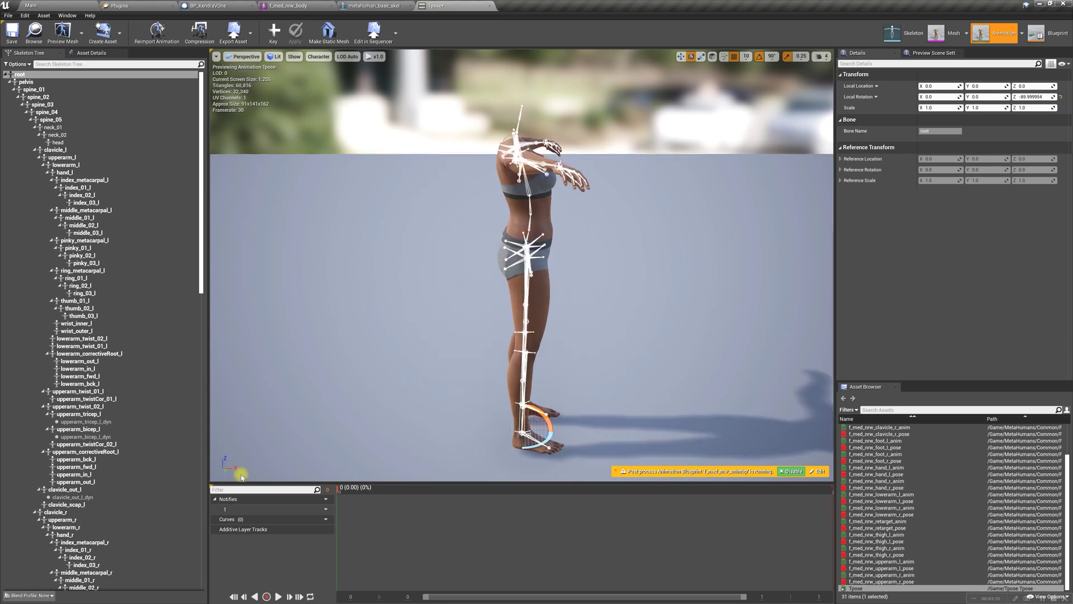
left_click(243, 57)
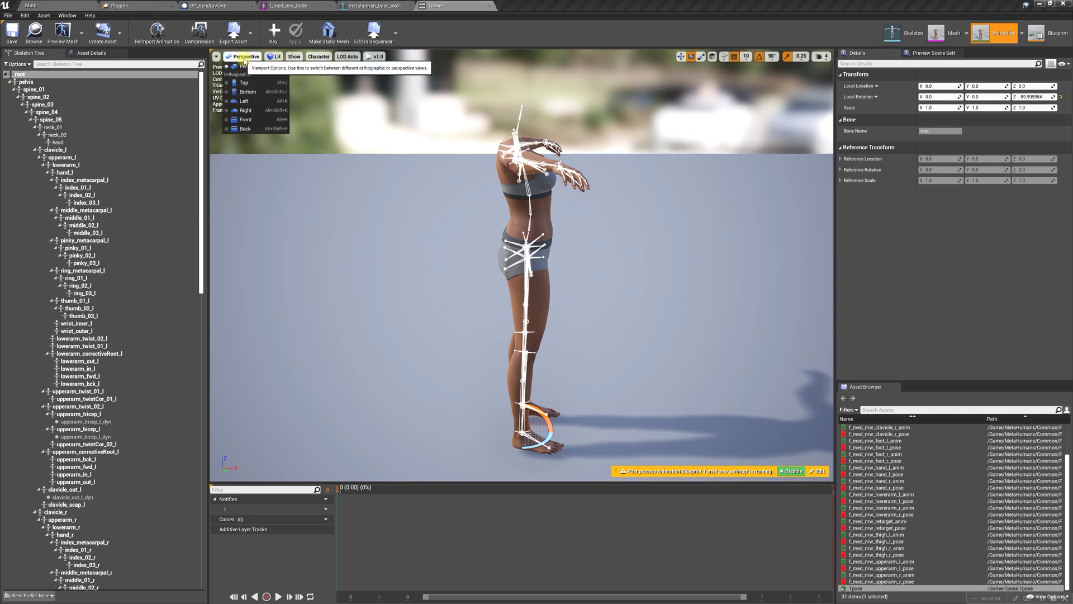
left_click(247, 120)
scroll(615, 268, "up", 6)
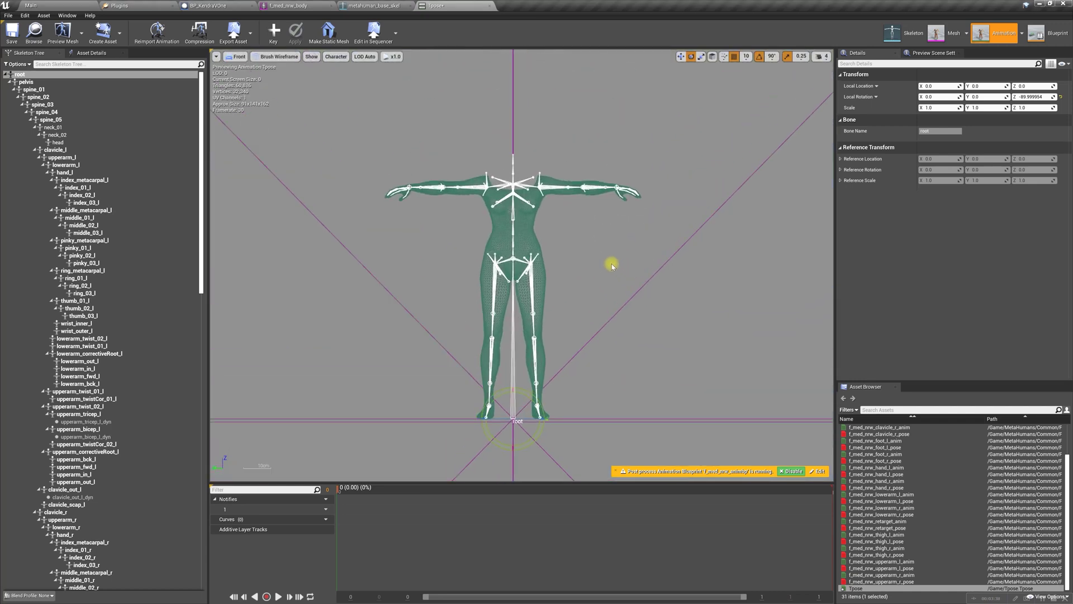
- Zero the lowerarm_l bone's local rotation
right_click_drag(604, 264, 700, 277)
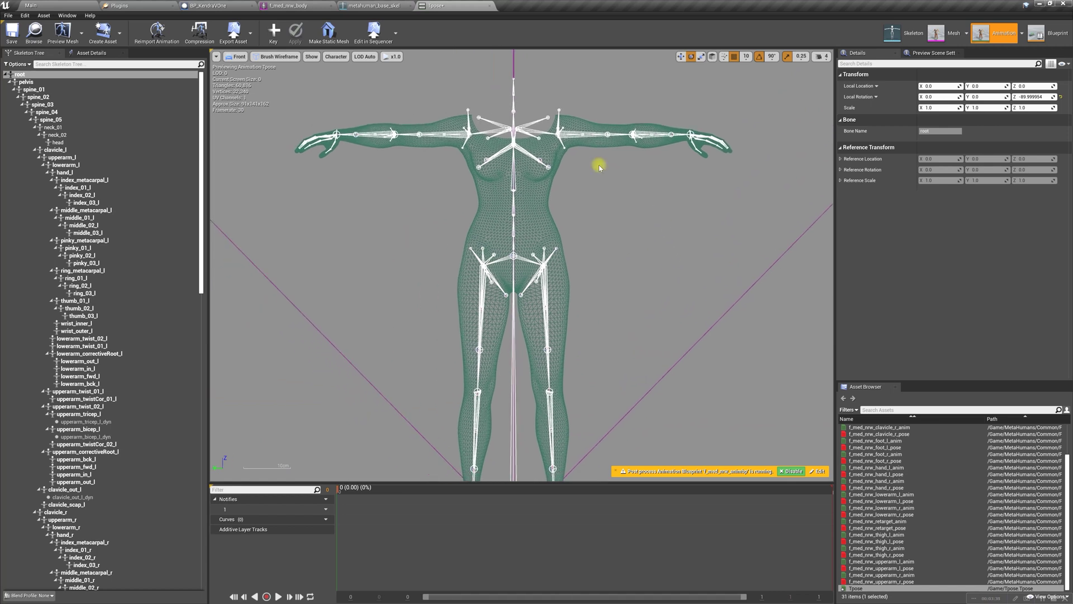
left_click(552, 133)
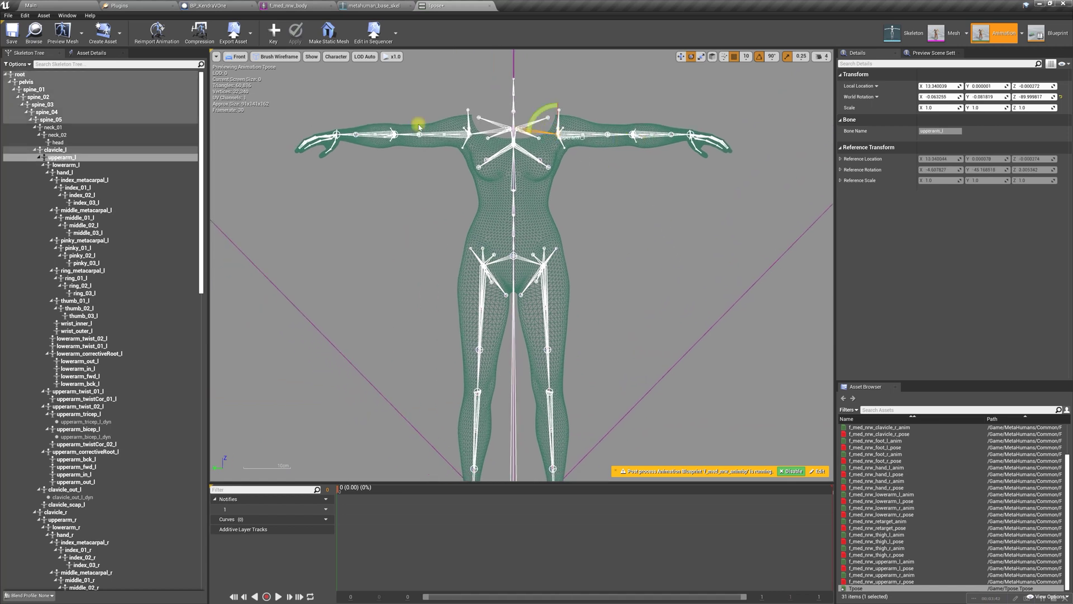
left_click(66, 165)
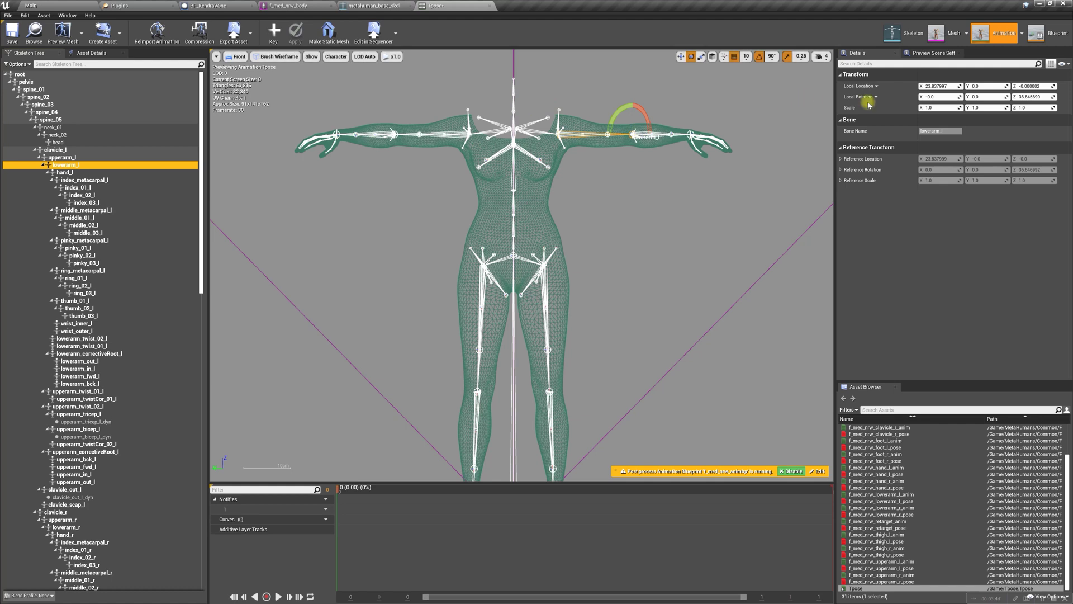
left_click(945, 97)
type("0")
key("Tab")
key("Tab")
type("0")
key("Return")
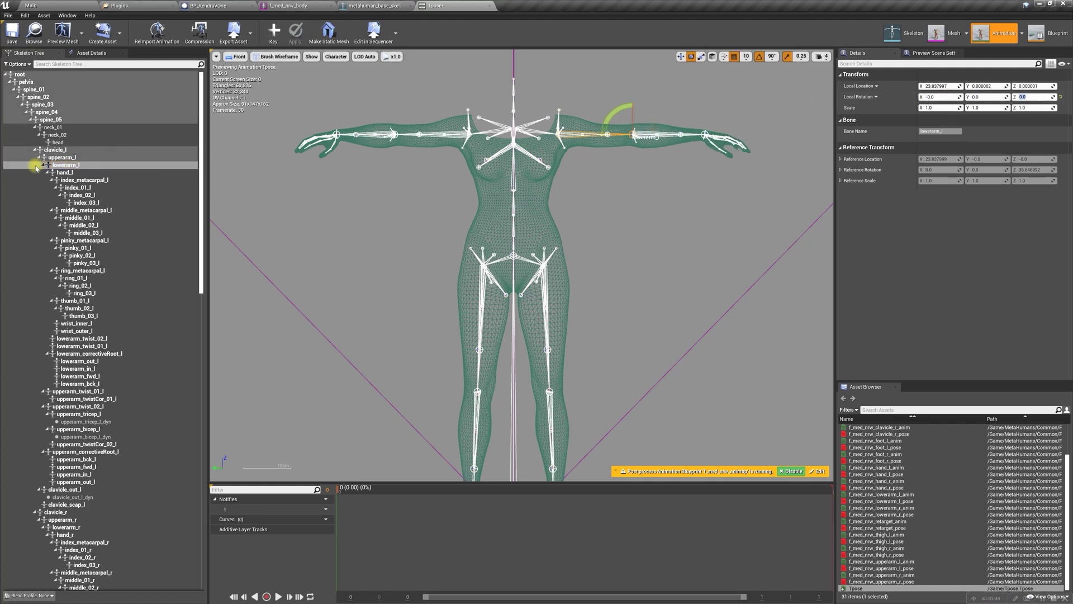
- Zero hand_l's local rotation, then set its X rotation to -90
left_click(64, 172)
left_click(936, 96)
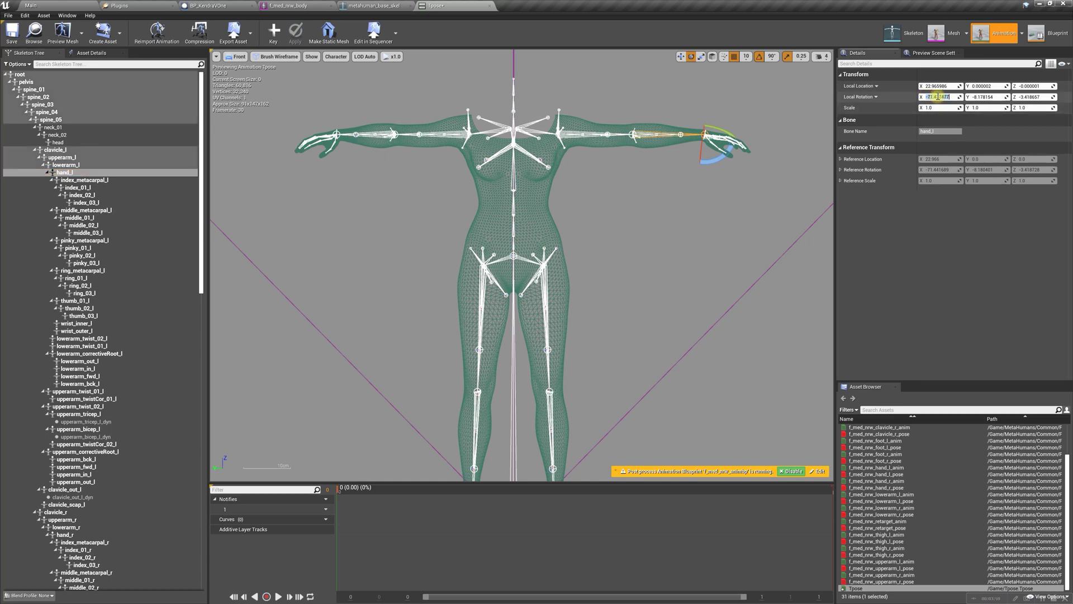
type("0")
key("Tab")
key("Tab")
type("0")
key("Return")
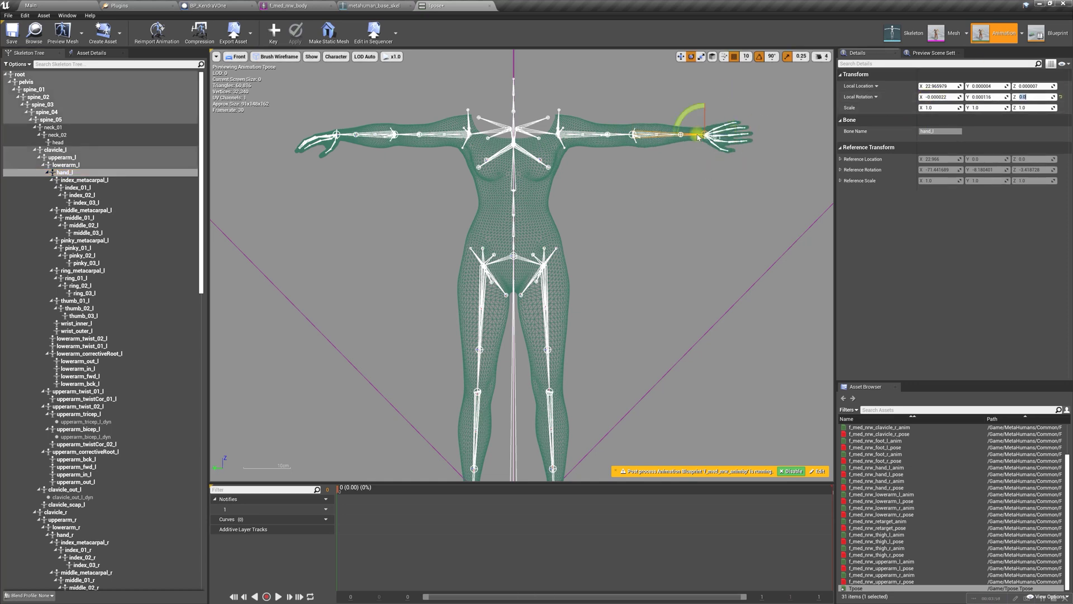
left_click(937, 97)
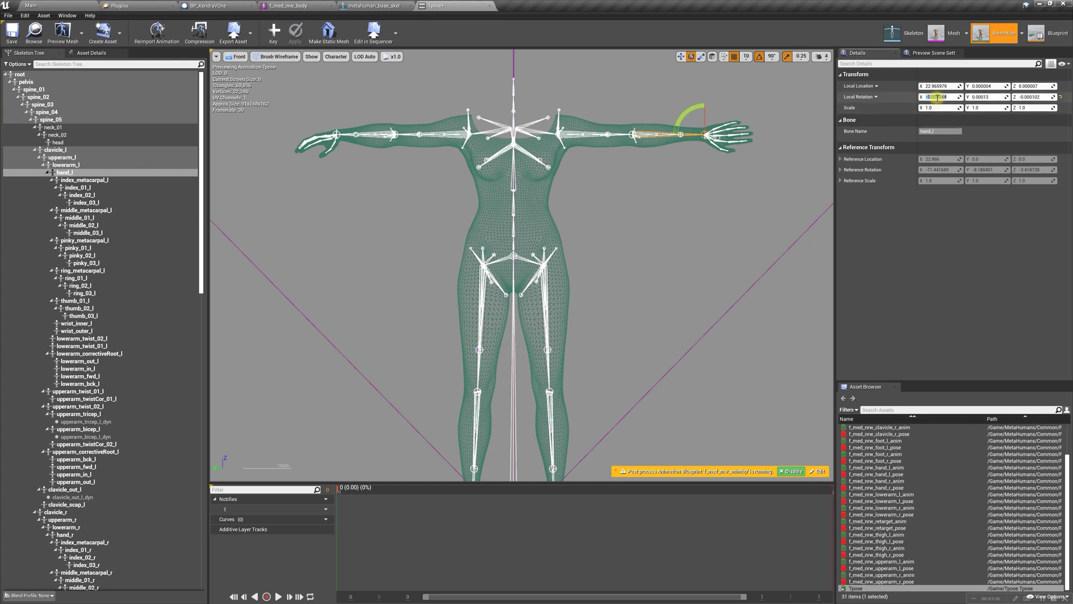
key("Return")
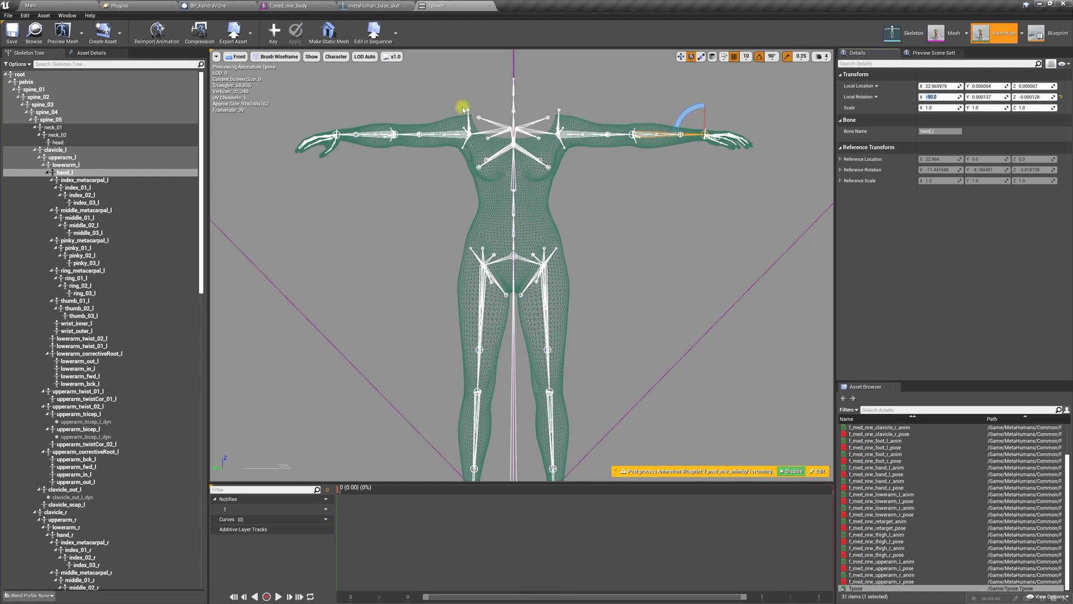
- Zero the lowerarm_r bone's local rotation
left_click(477, 136)
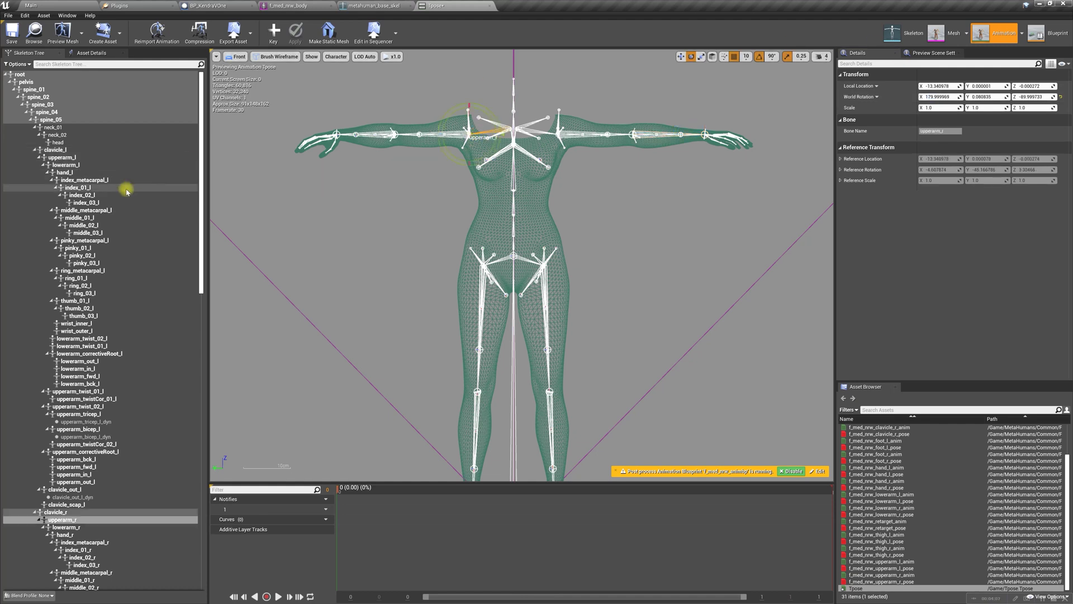
scroll(134, 424, "down", 3)
scroll(145, 400, "down", 2)
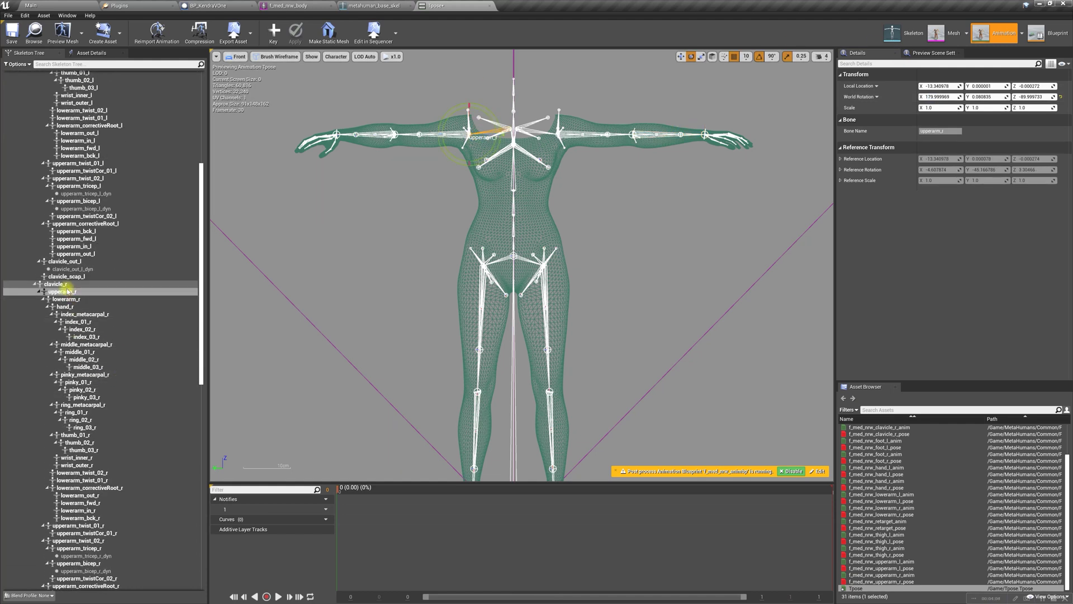
left_click(69, 302)
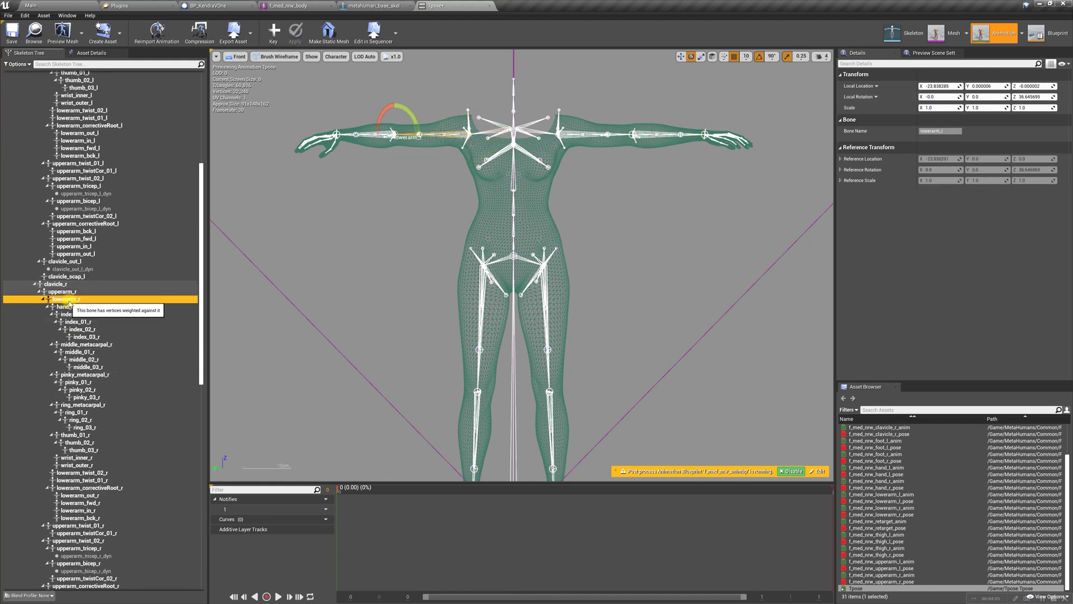
left_click(930, 98)
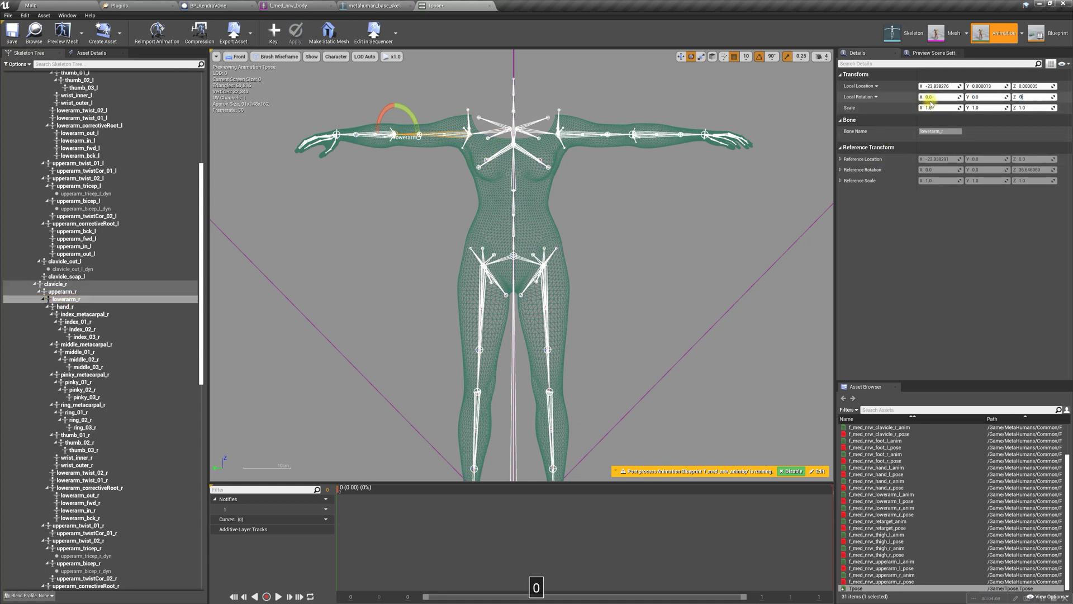
type("0")
key("Return")
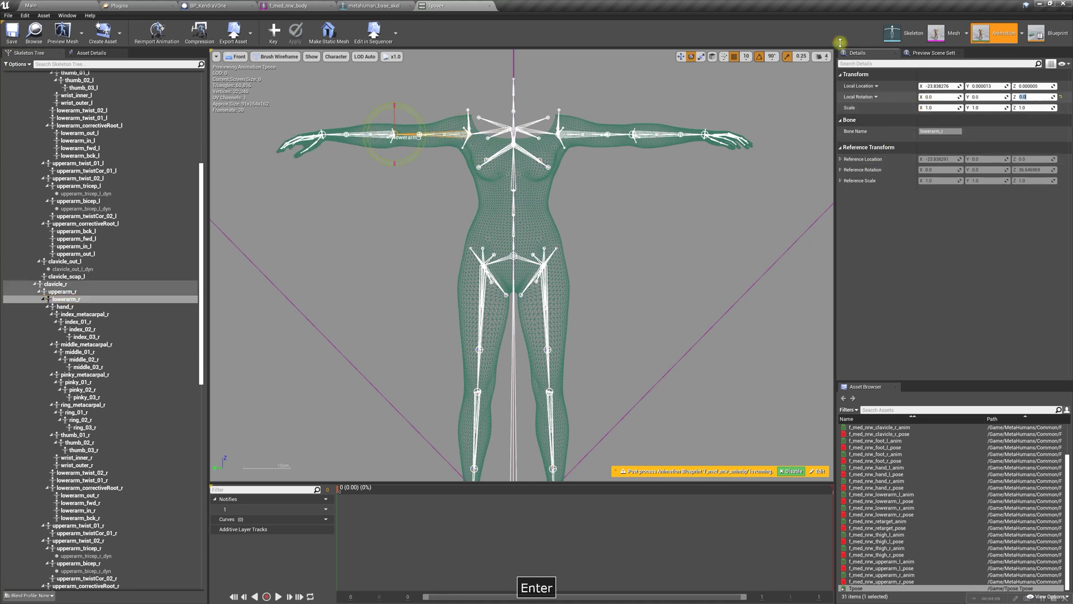
- Zero hand_r's local rotation, then set its X rotation to -90
left_click(64, 306)
left_click(939, 97)
type("0")
key("Tab")
type("0")
key("Tab")
type("0")
key("Return")
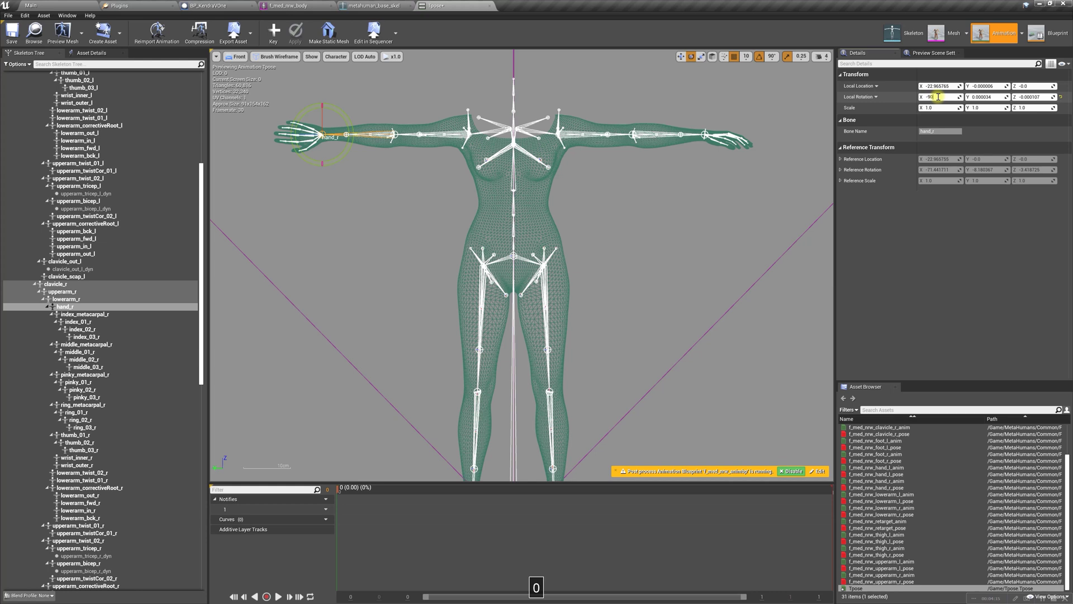
left_click(939, 96)
type("-90")
key("Return")
scroll(620, 262, "down", 2)
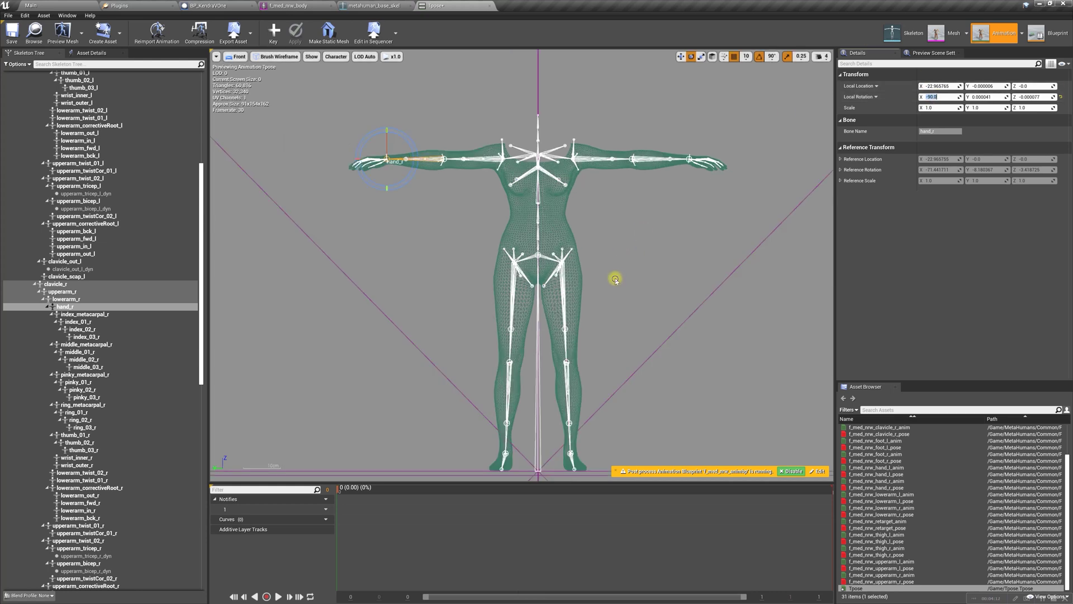
left_click(543, 243)
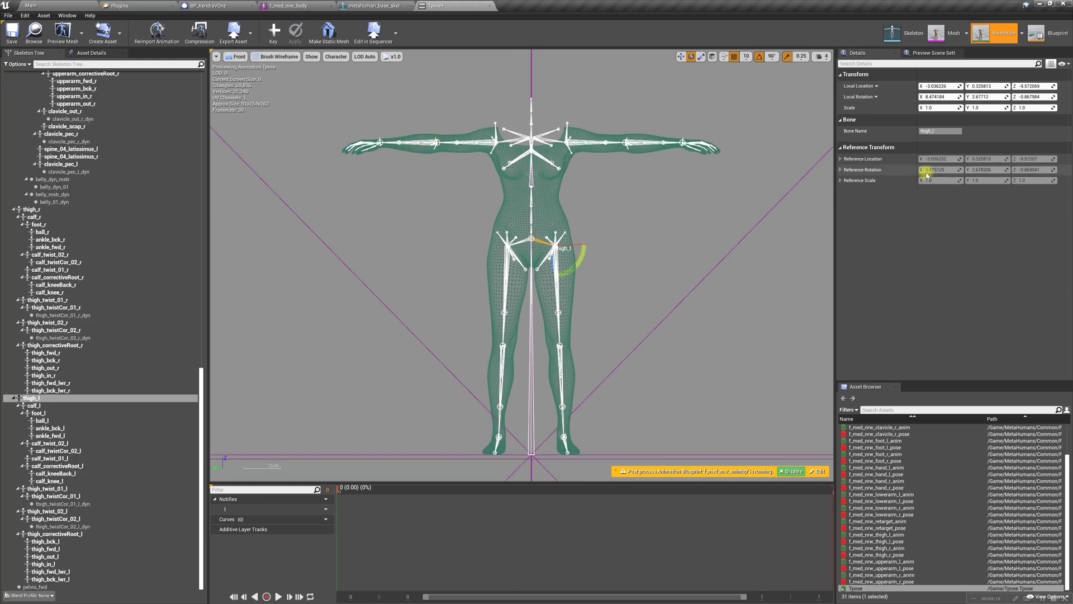
- Zero the thigh_l bone's local rotation
left_click(937, 97)
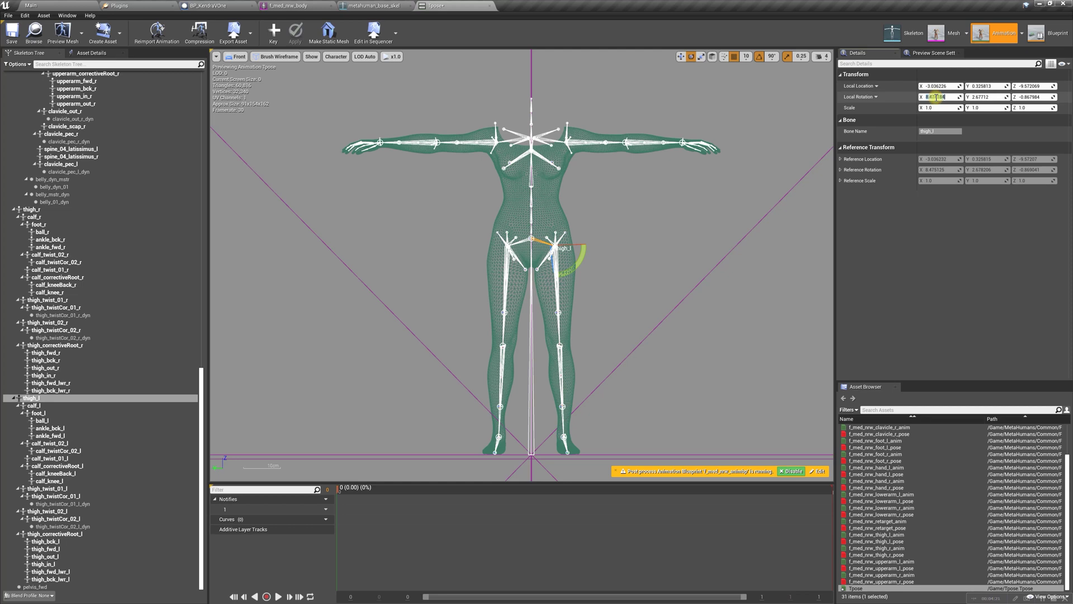
type("0")
key("Tab")
type("0")
key("Tab")
type("0")
key("Return")
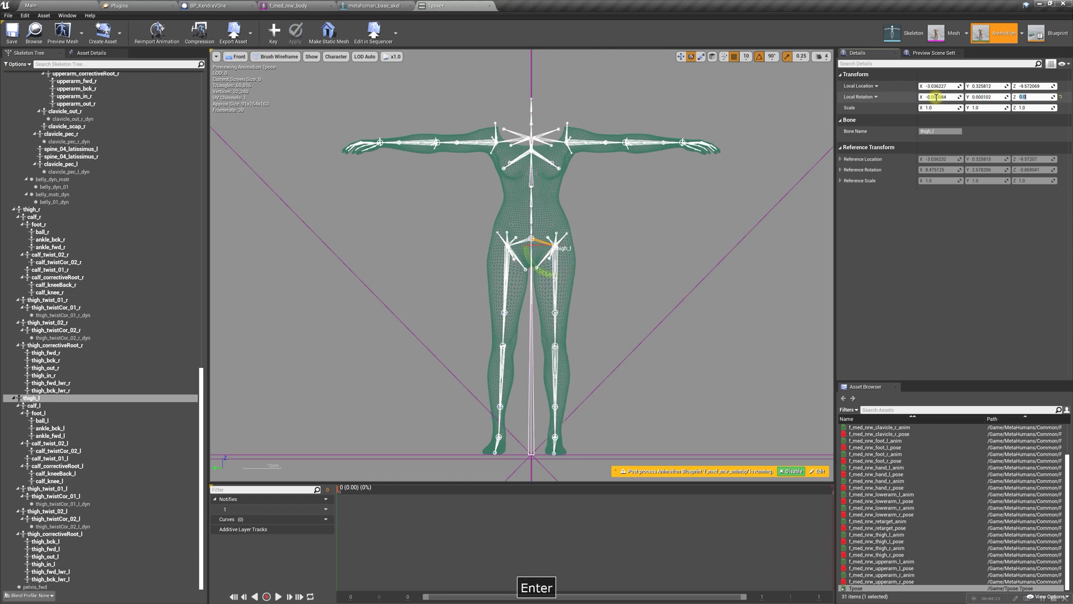
- Zero the local rotation of calf_l and foot_l
left_click(40, 407)
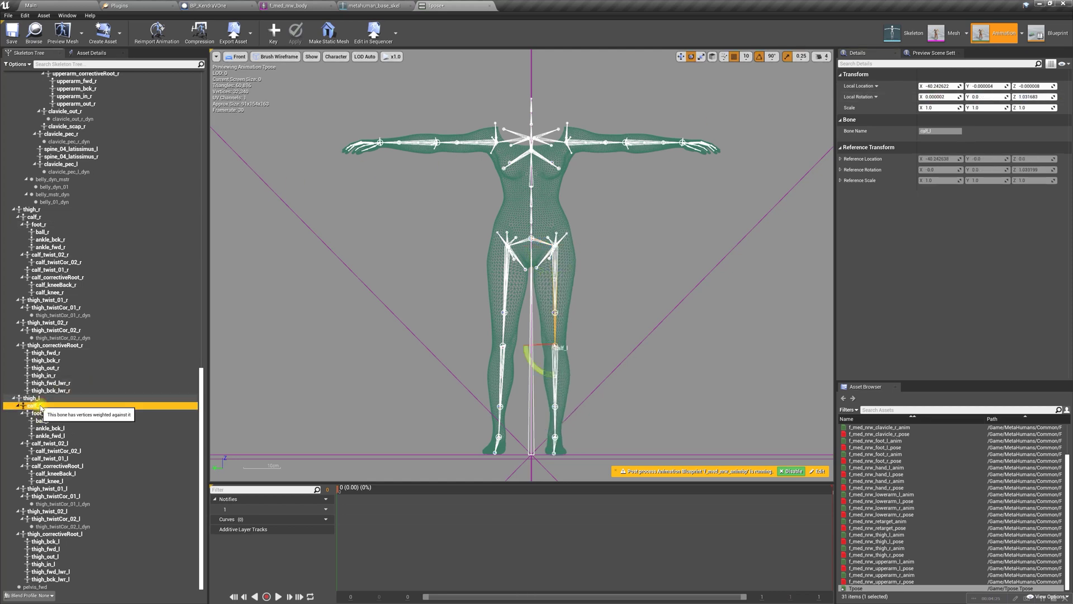
left_click(936, 97)
type("0")
key("Tab")
type("0")
key("Tab")
type("0")
key("Return")
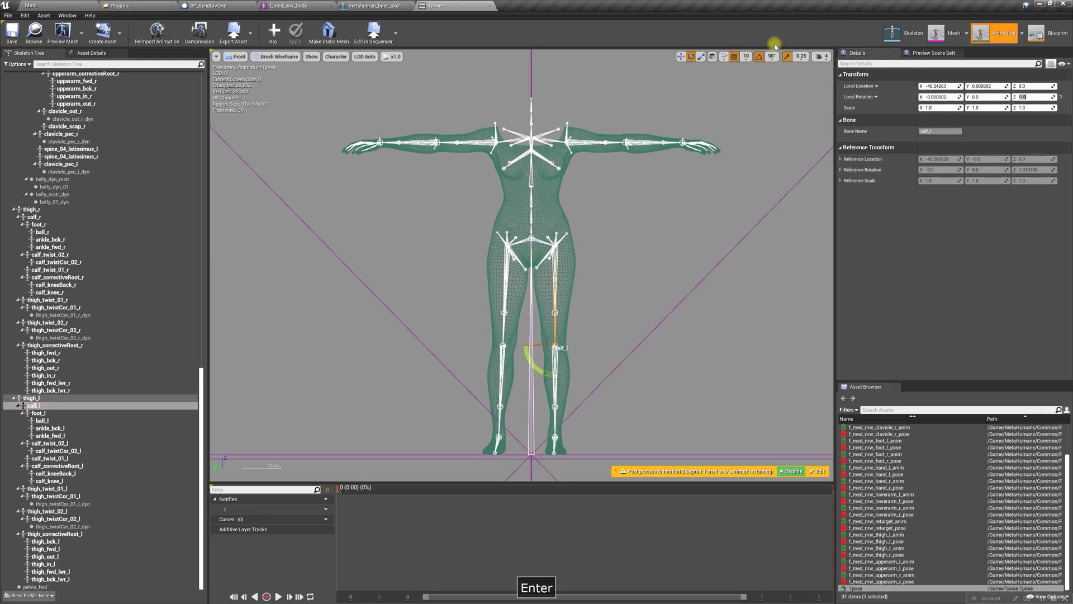
left_click(37, 413)
left_click(931, 97)
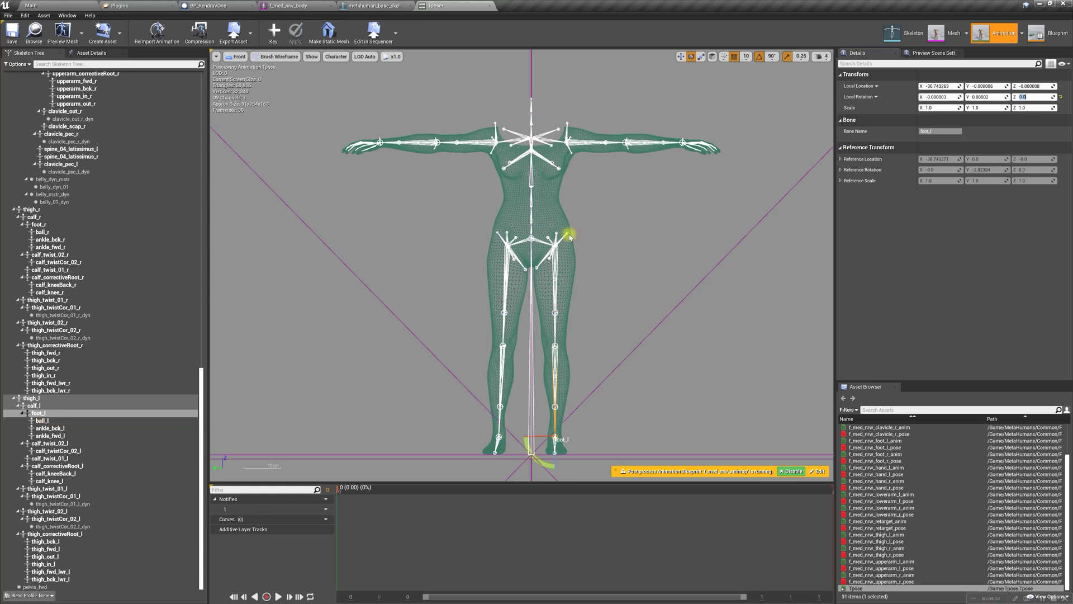
- Zero thigh_r's local rotation, then enter 180 on Z to lower the leg
left_click(518, 246)
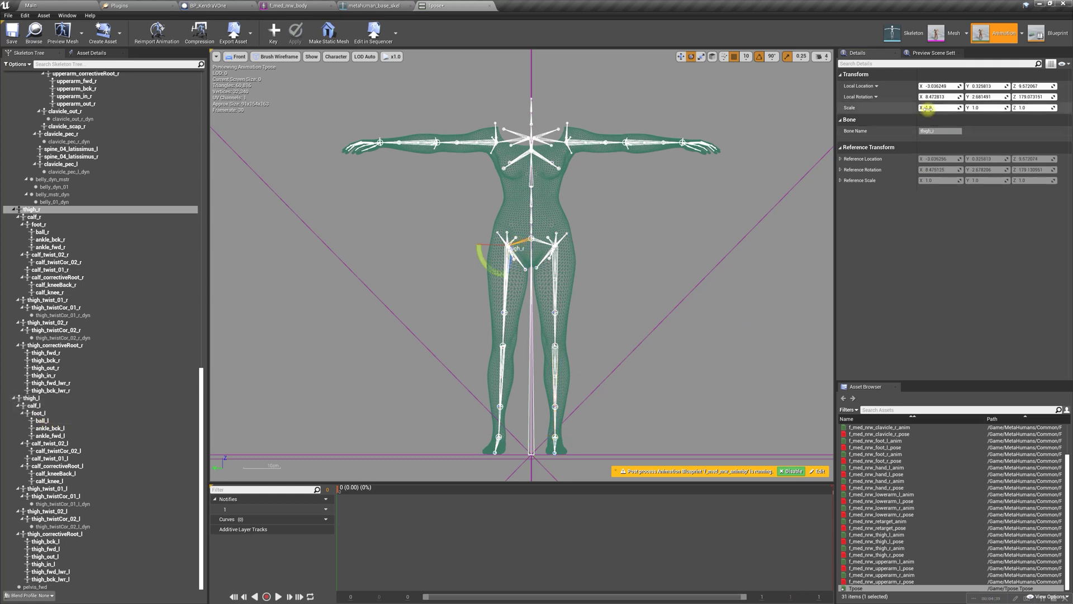
left_click(936, 97)
type("0")
key("Tab")
type("0")
key("Tab")
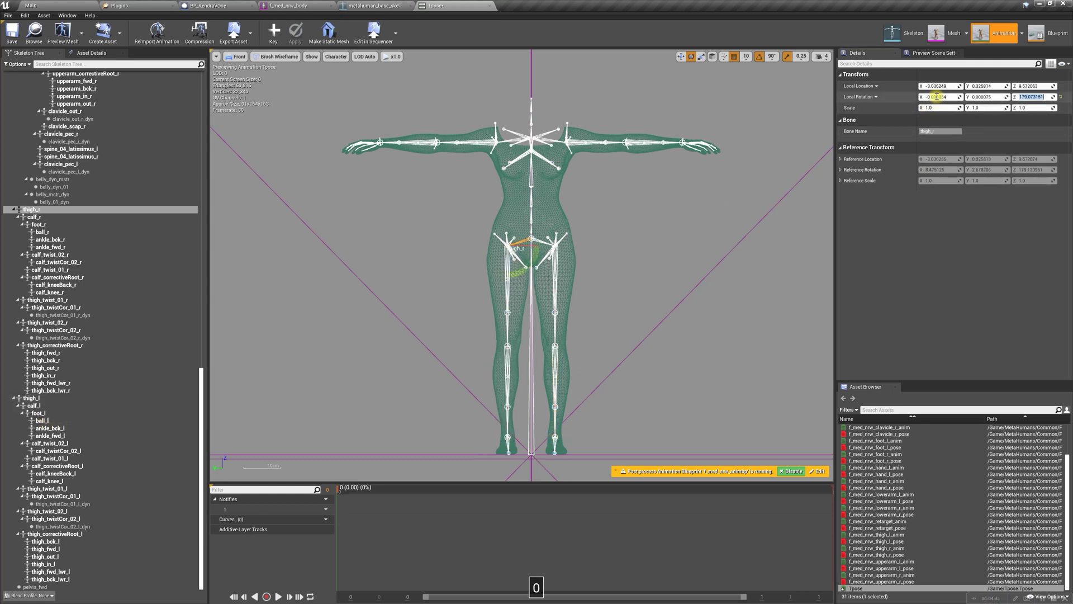
type("0")
key("Return")
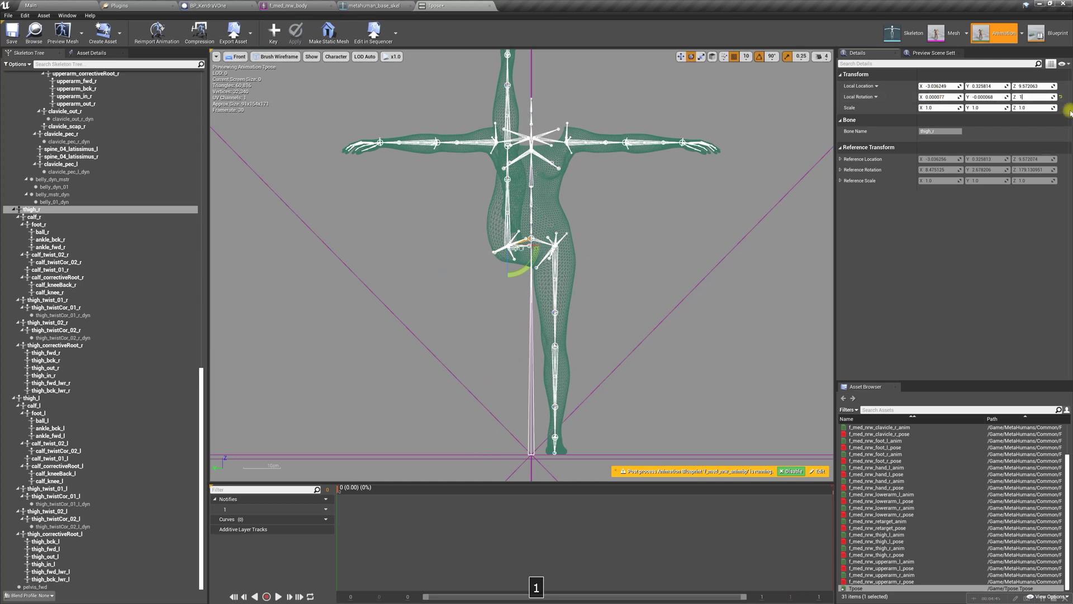
type("180")
key("Return")
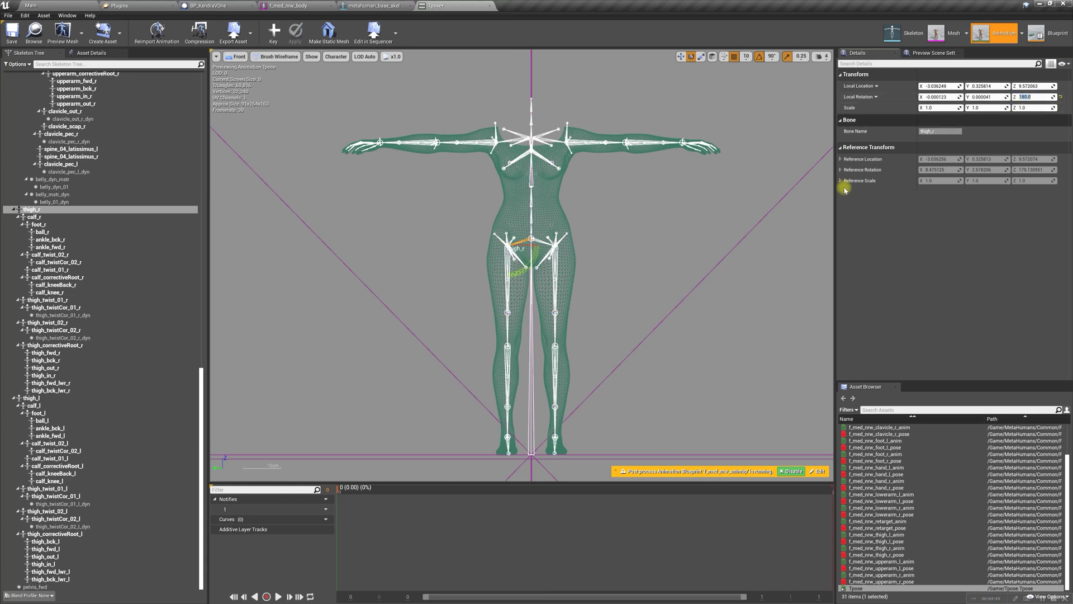
- Zero the local rotation of calf_r and foot_r
left_click(28, 216)
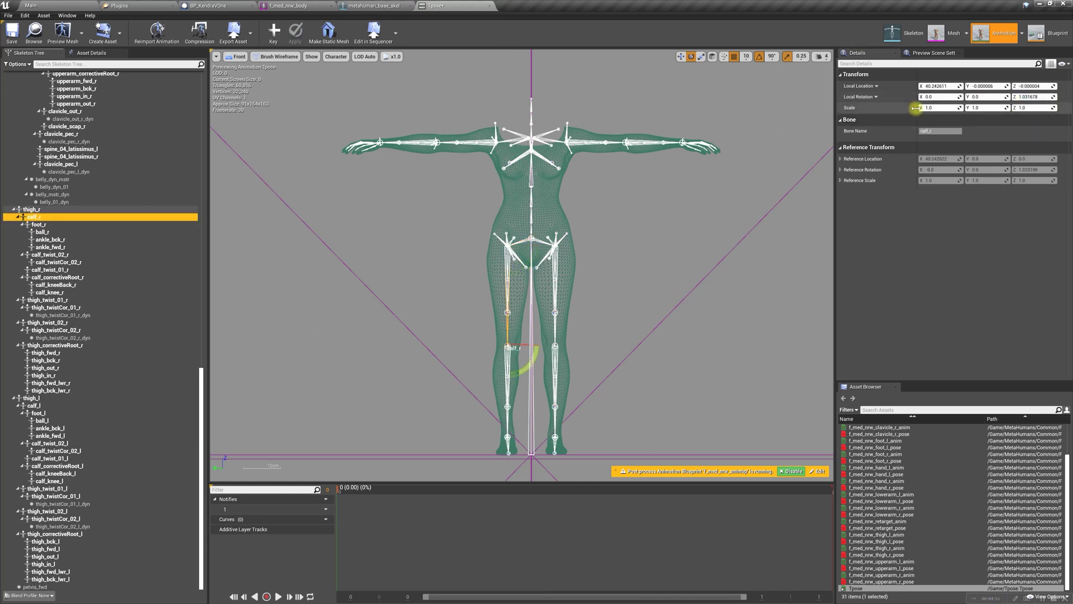
left_click(939, 98)
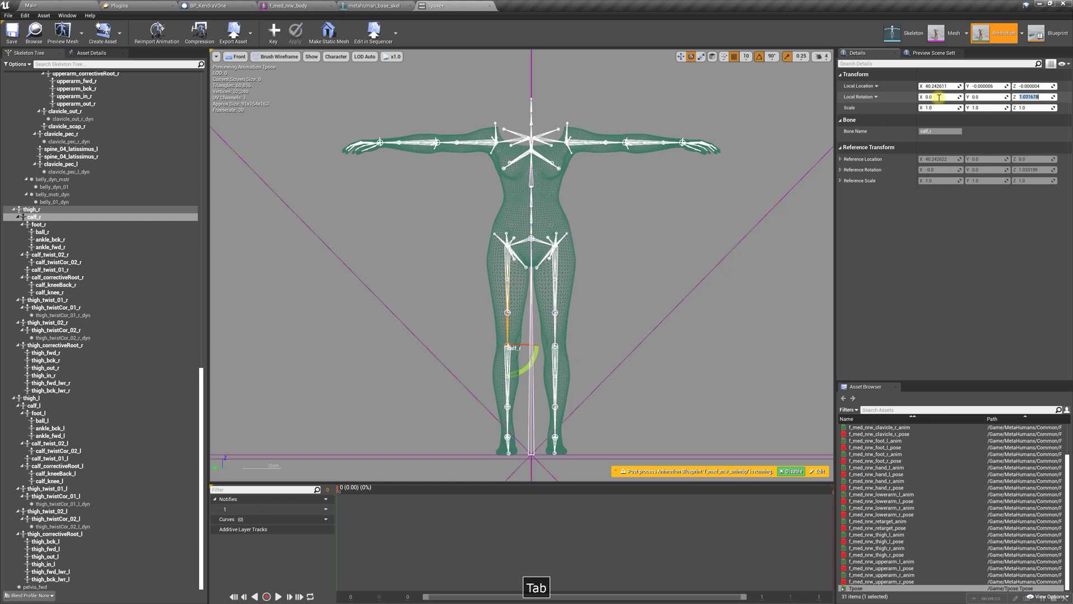
left_click(37, 224)
left_click(940, 97)
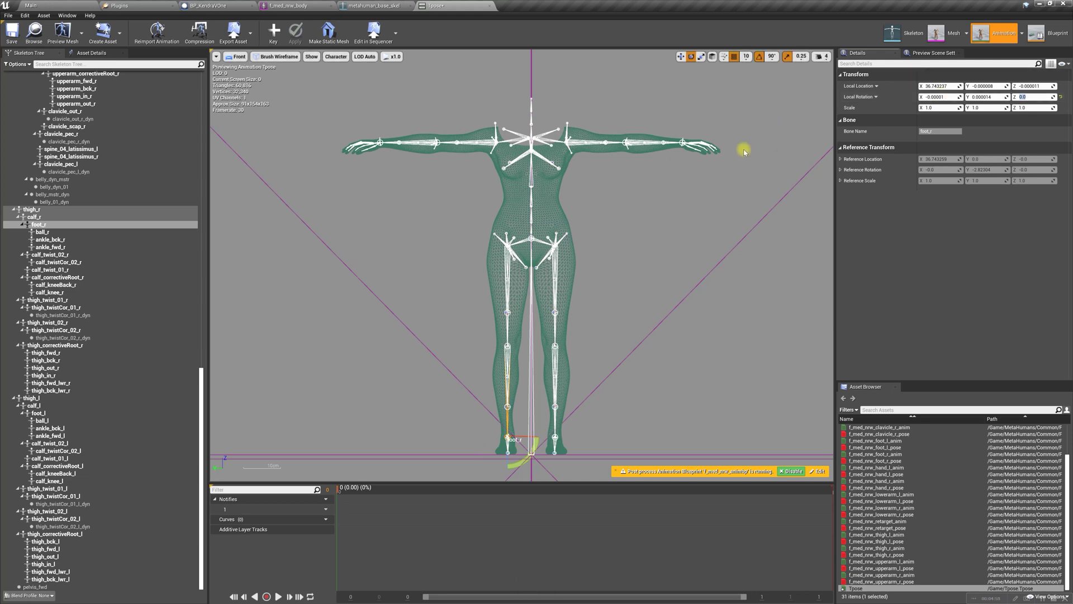
left_click(675, 141)
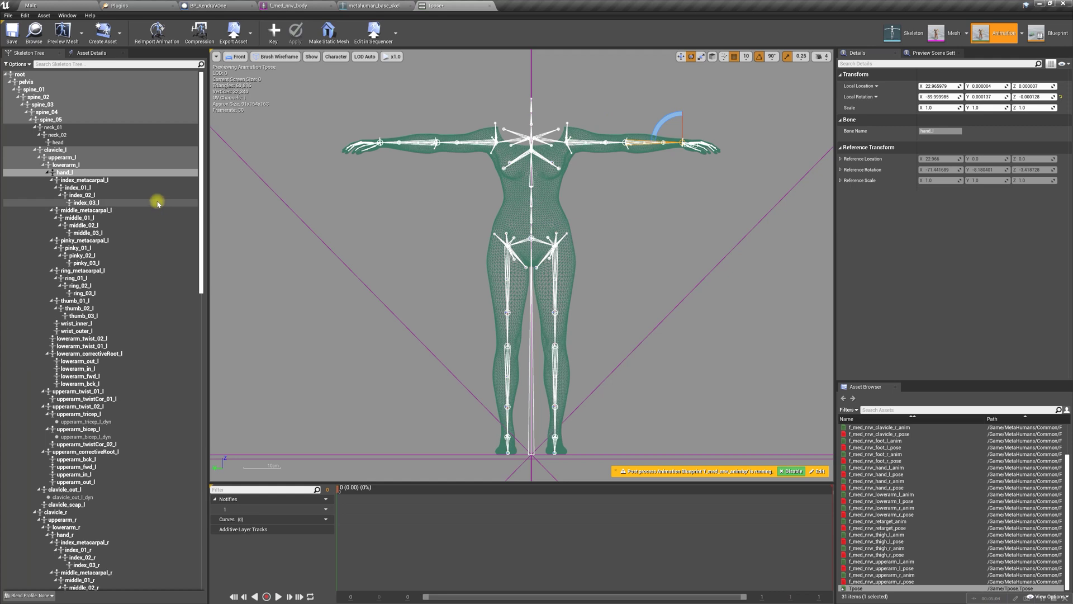
left_click(83, 180)
- Zero the local rotation of index_metacarpal_l and index_01_l through index_03_l
left_click(933, 98)
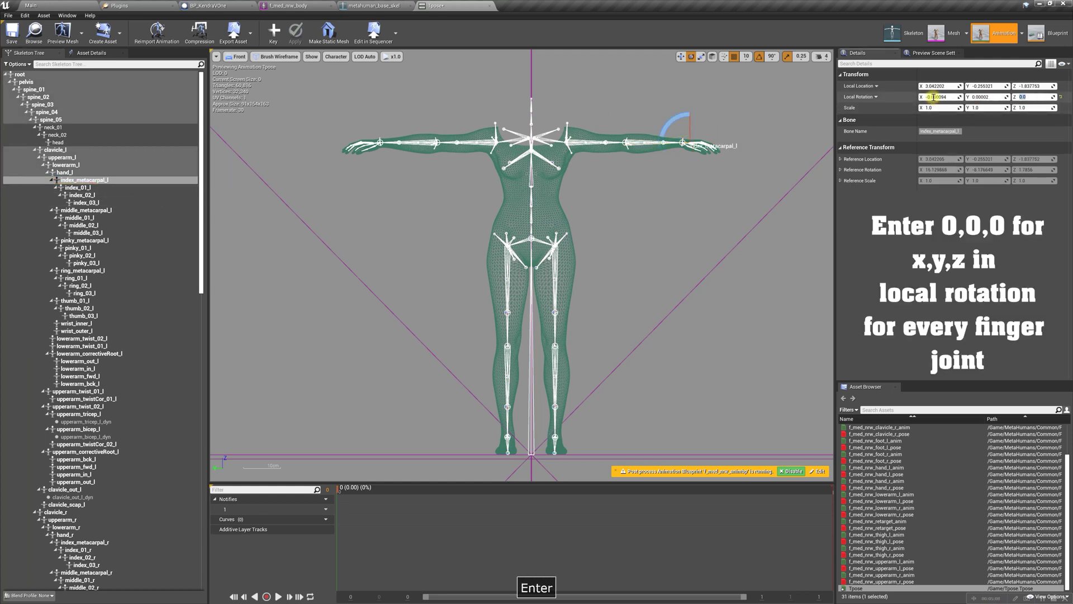
left_click(78, 187)
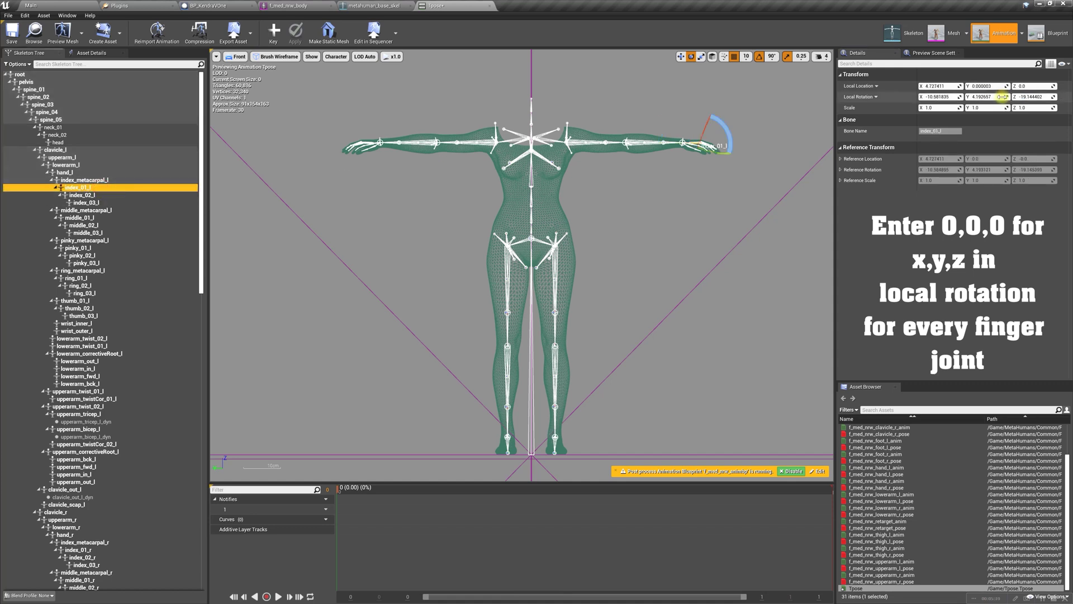
left_click(934, 97)
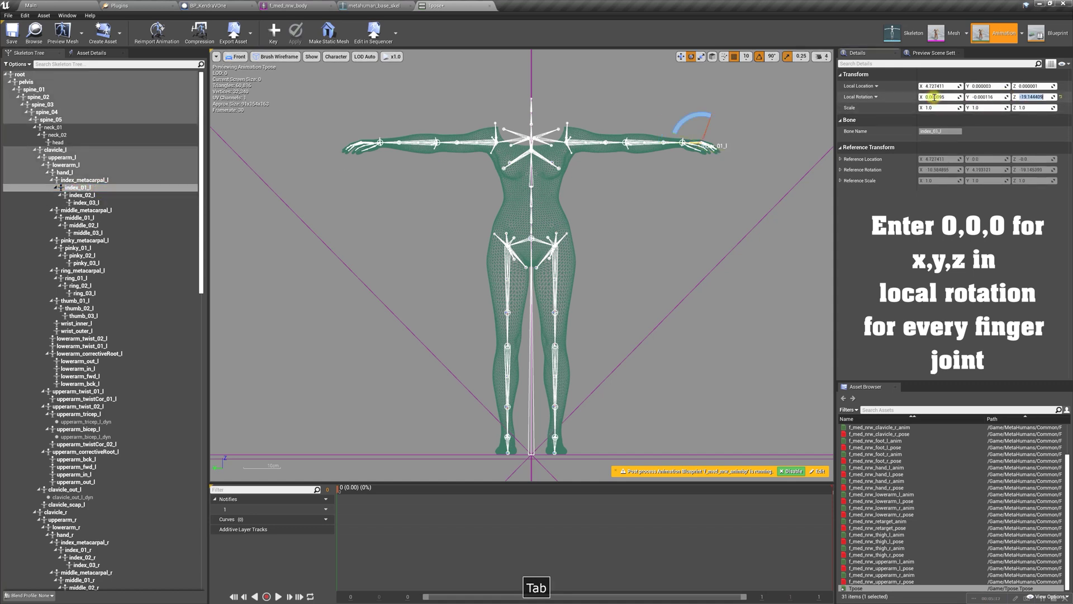
left_click(93, 195)
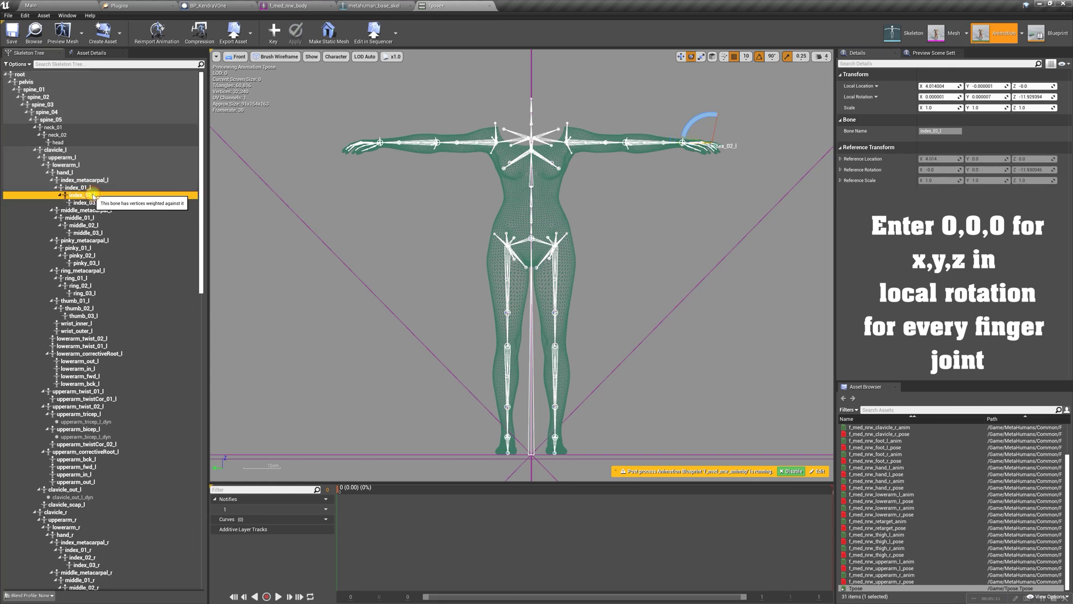
left_click(933, 97)
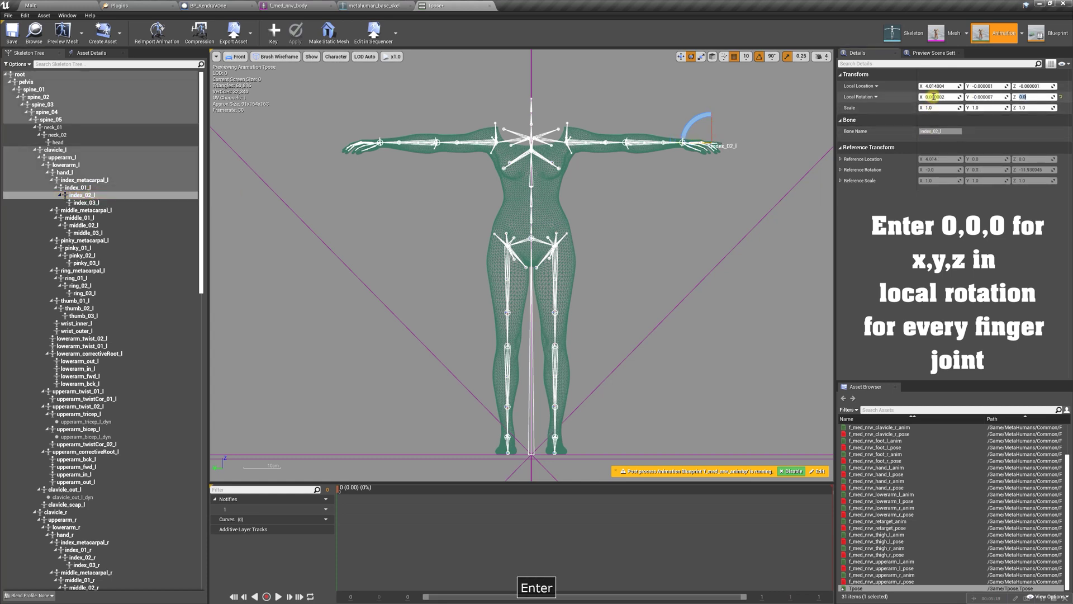
left_click(85, 203)
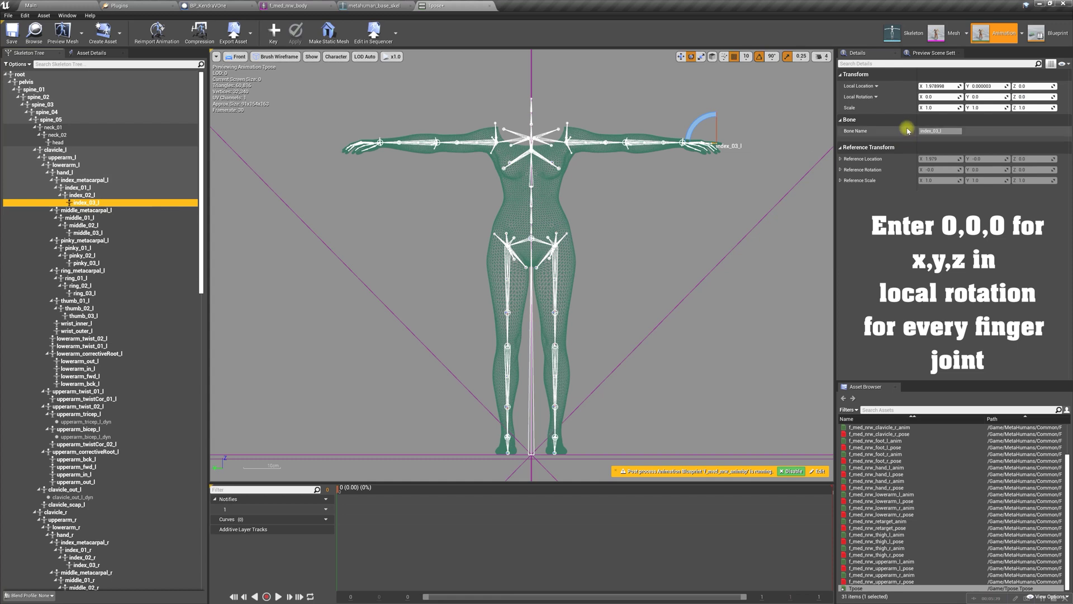
left_click(947, 97)
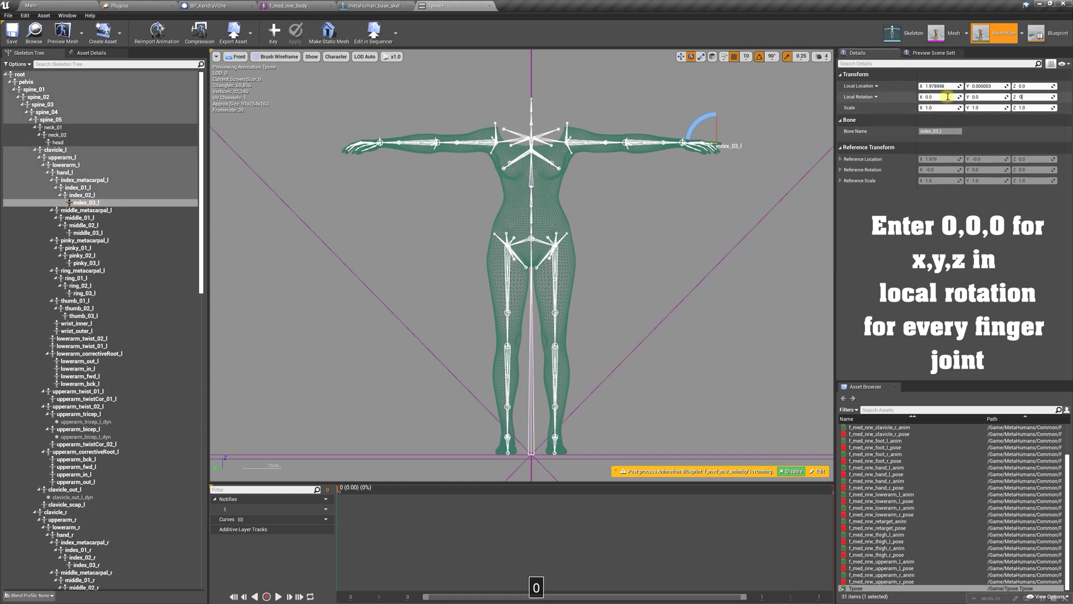
- Zero the local rotation of middle_metacarpal_l through middle_03_l on the left hand
left_click(84, 210)
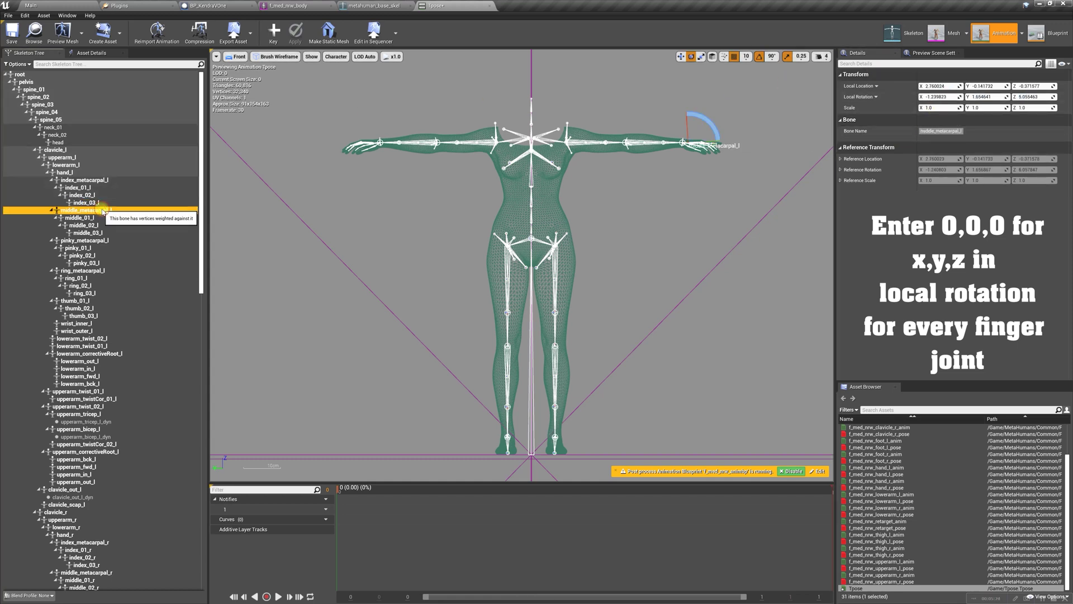
left_click(946, 96)
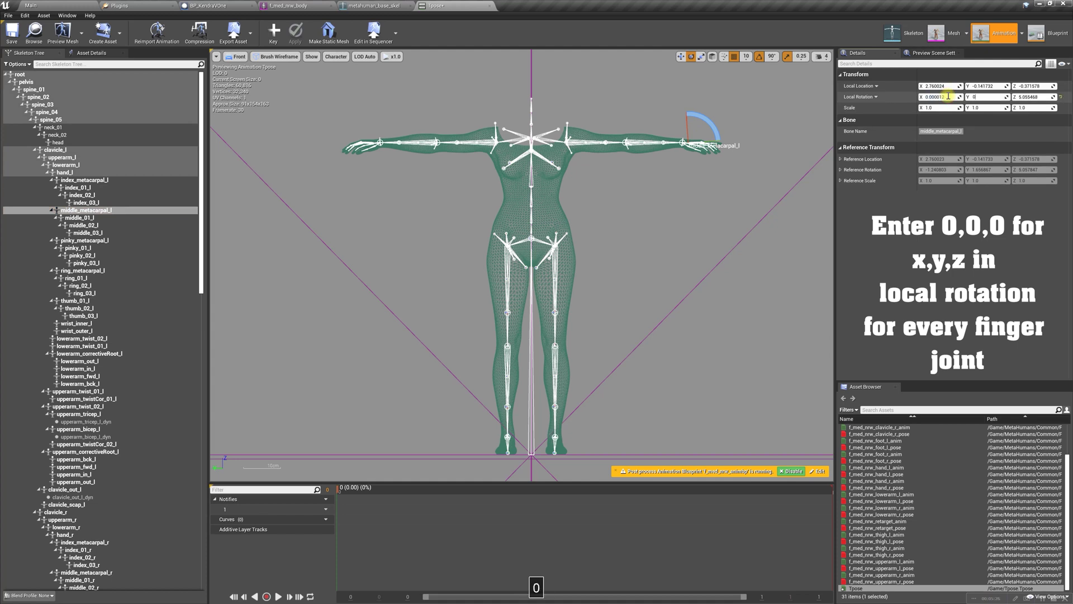
left_click(79, 217)
left_click(84, 225)
left_click(937, 97)
key("Tab")
key("Tab")
type("0")
key("Return")
left_click(84, 233)
- Set the left pinky bones, pinky_metacarpal_l through pinky_03_l, to 0,0,0 rotation
left_click(85, 241)
left_click(944, 97)
key("Tab")
key("Tab")
type("0")
key("Return")
left_click(82, 255)
left_click(944, 96)
key("Tab")
key("Tab")
type("0")
key("Return")
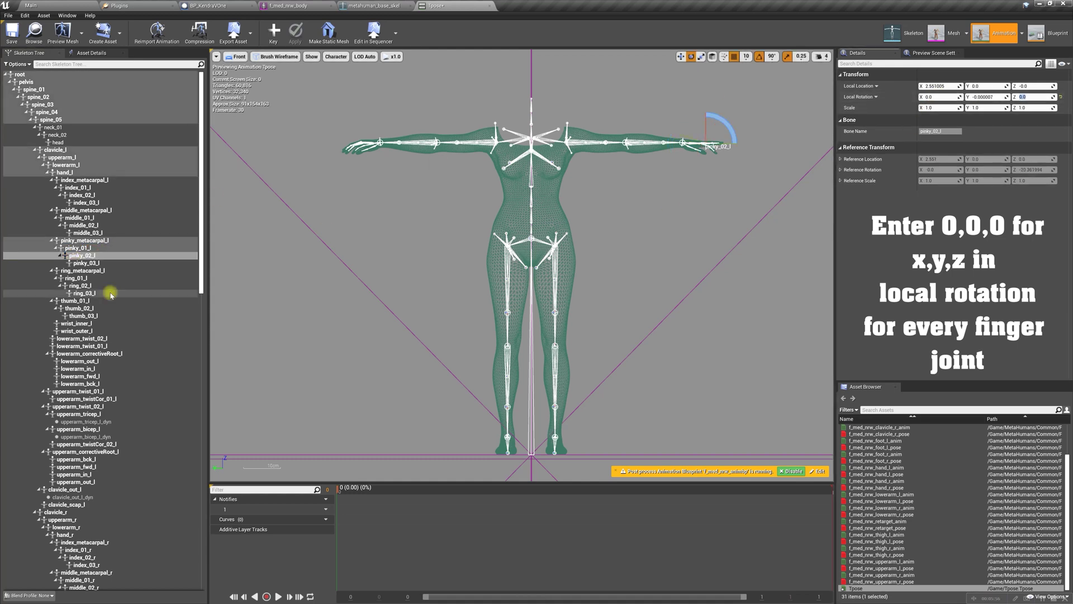
left_click(84, 262)
key("Return")
- Zero the local rotation of ring_metacarpal_l and ring_01_l through ring_03_l
left_click(83, 270)
key("Return")
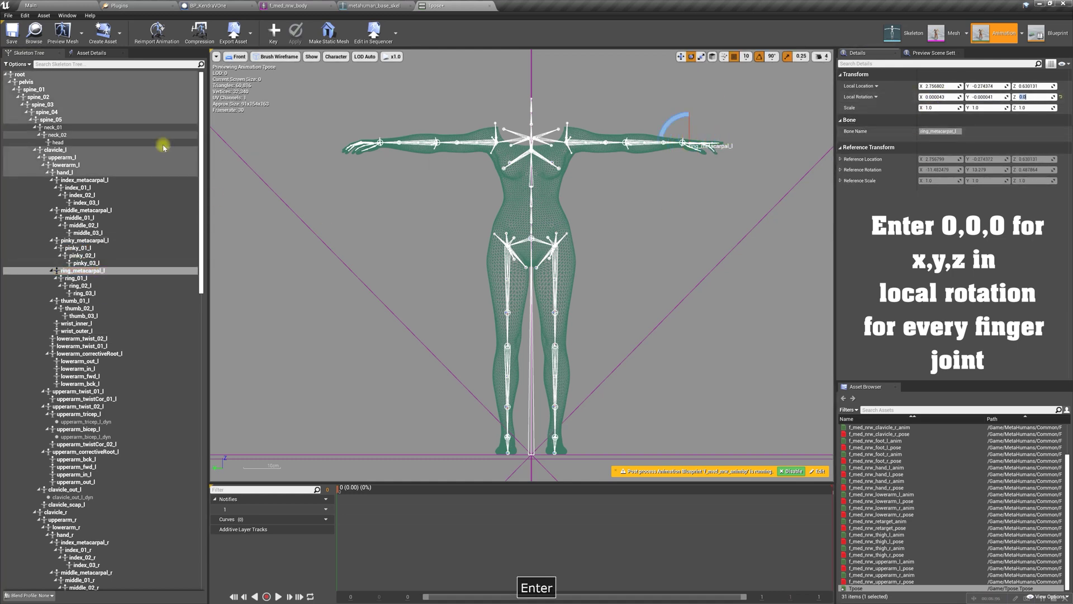
left_click(78, 278)
left_click(83, 285)
left_click(84, 292)
left_click(934, 97)
key("Tab")
key("Tab")
type("0")
key("Return")
- Zero the local rotation of the left thumb bones thumb_01_l through thumb_03_l
left_click(78, 301)
left_click(79, 308)
left_click(944, 96)
key("Tab")
key("Tab")
type("0")
key("Return")
left_click(83, 316)
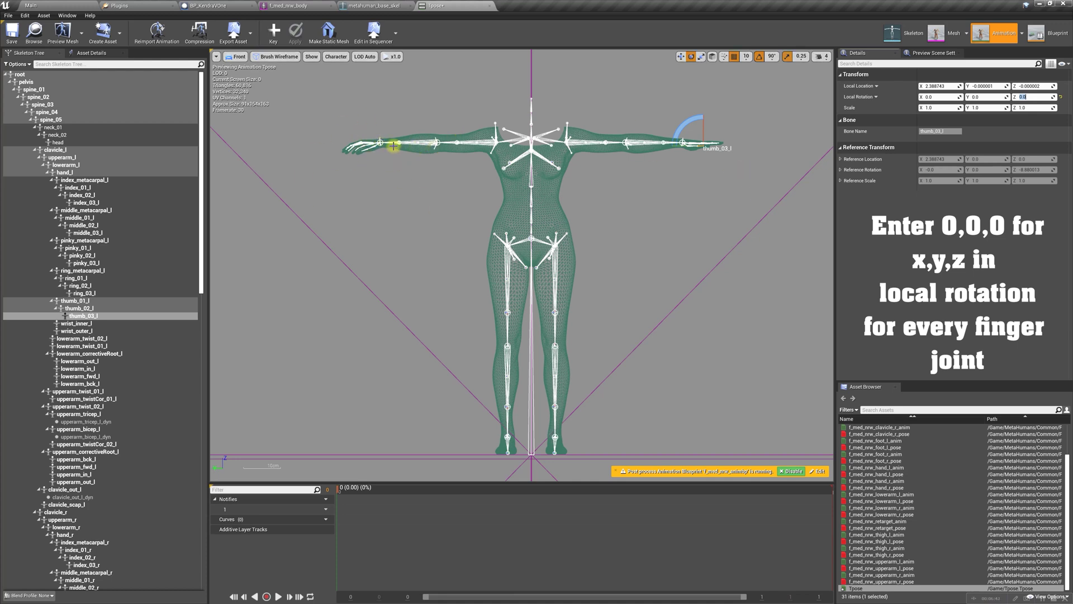
- Zero the right-hand finger rotations, including pinky_metacarpal_r, ring_01_r and thumb_02_r–thumb_03_r
left_click(385, 142)
key("Return")
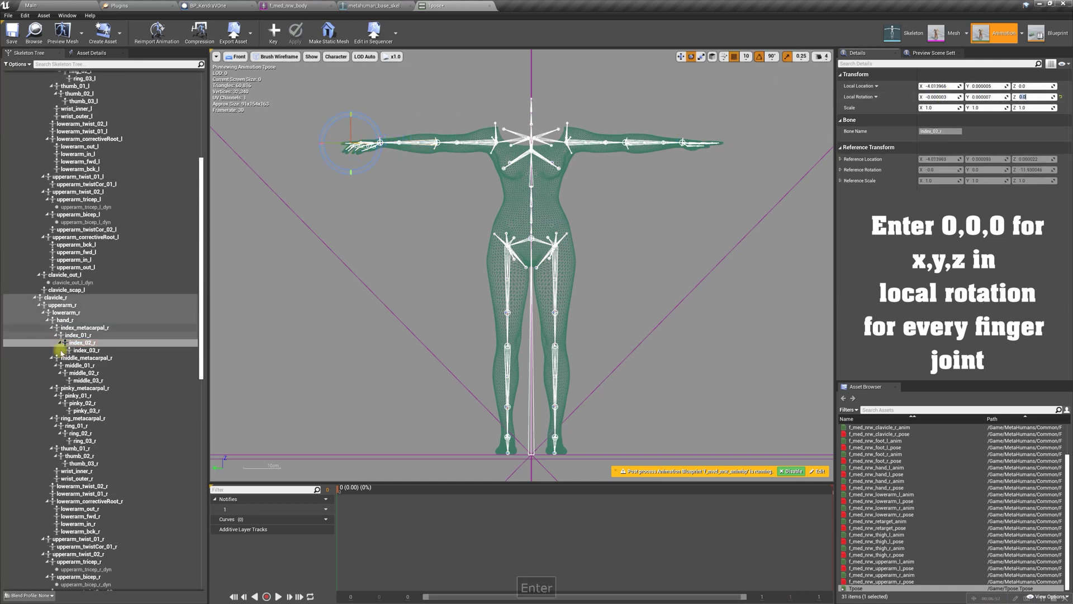
key("Return")
left_click(394, 147)
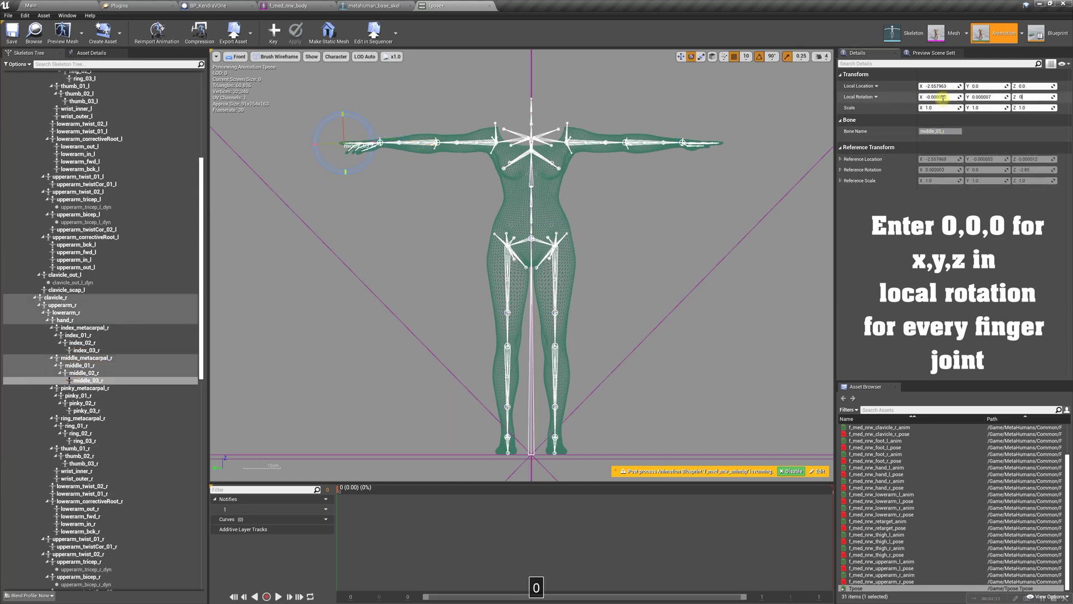
left_click(78, 425)
left_click(984, 97)
type("0")
key("Return")
left_click(81, 456)
left_click(100, 464)
left_click(235, 56)
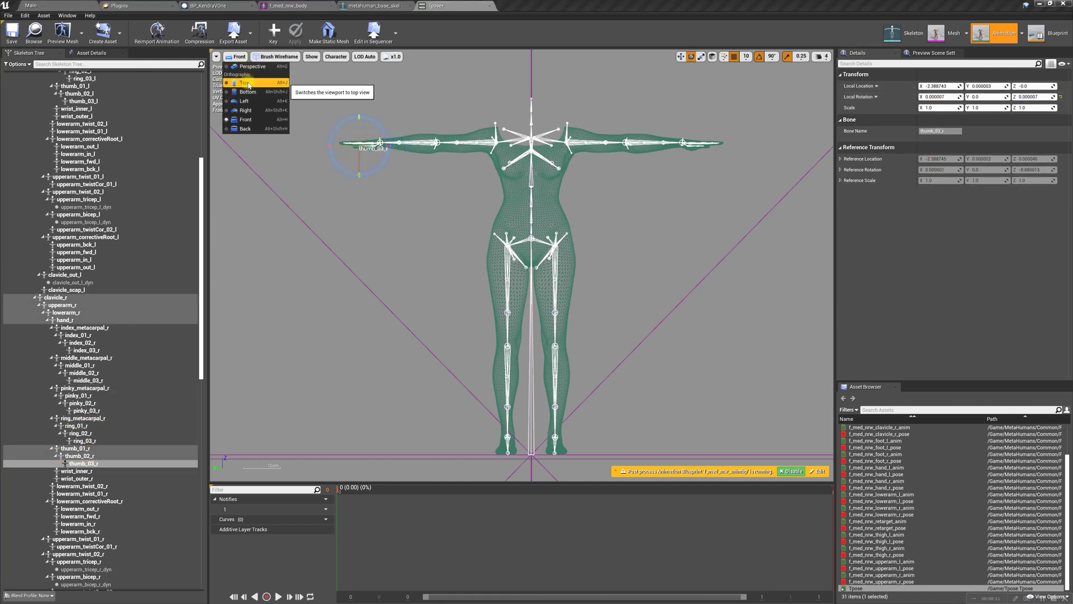
- Check the skeleton's T-pose in the Top and then the Right viewport views
left_click(248, 82)
scroll(562, 246, "up", 2)
right_click_drag(565, 231, 558, 362)
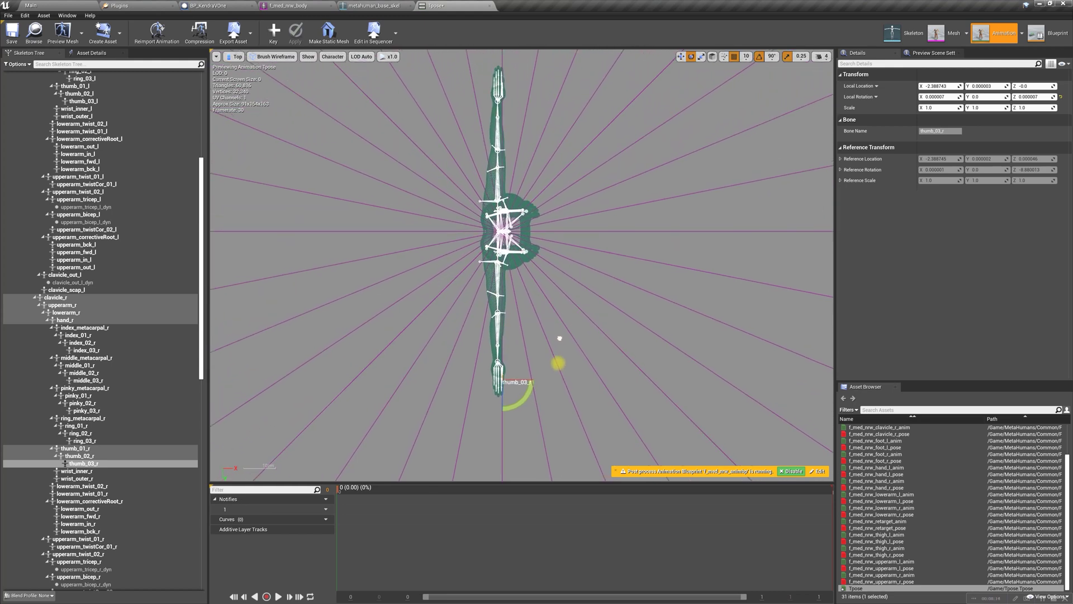
left_click(235, 57)
left_click(249, 111)
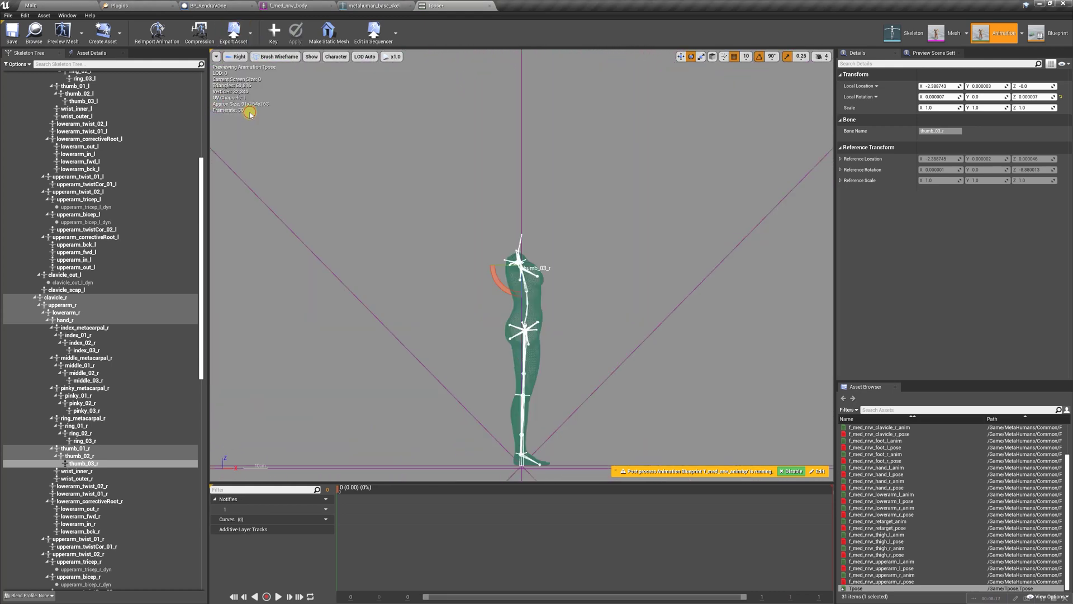
right_click_drag(586, 373, 575, 301)
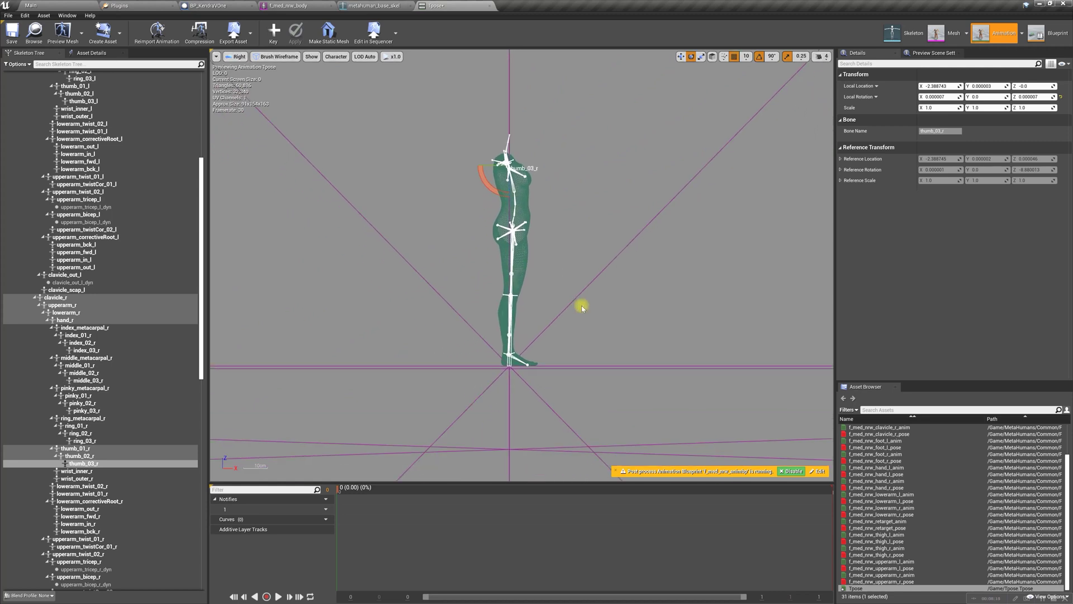
- Orbit the character in a lit Perspective view to inspect the corrected pose
left_click(235, 56)
left_click(246, 71)
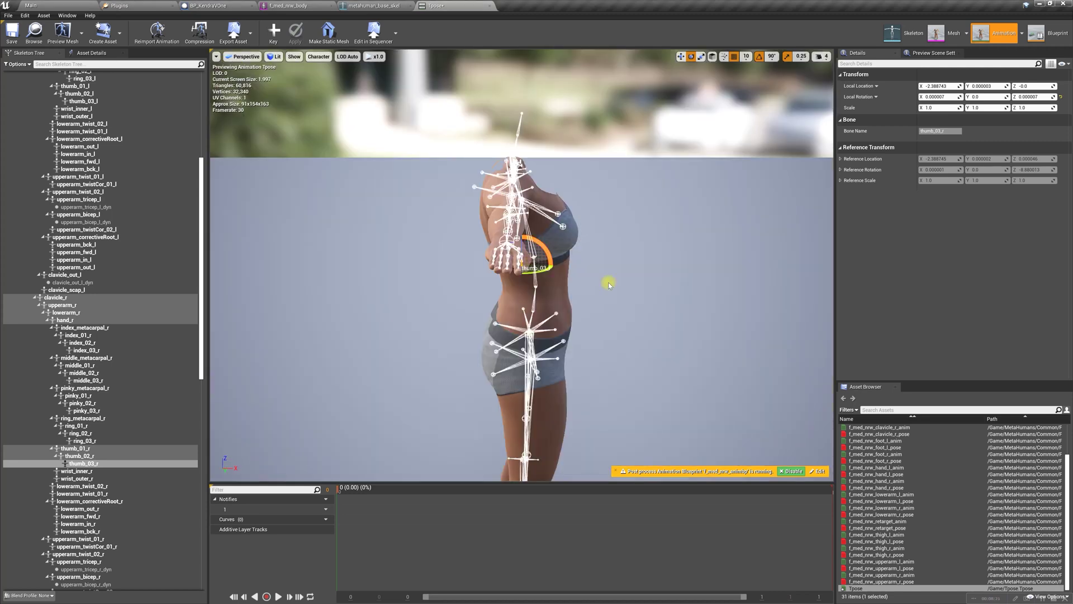
scroll(609, 285, "down", 5)
right_click_drag(628, 304, 570, 215)
key("d")
left_click(570, 215)
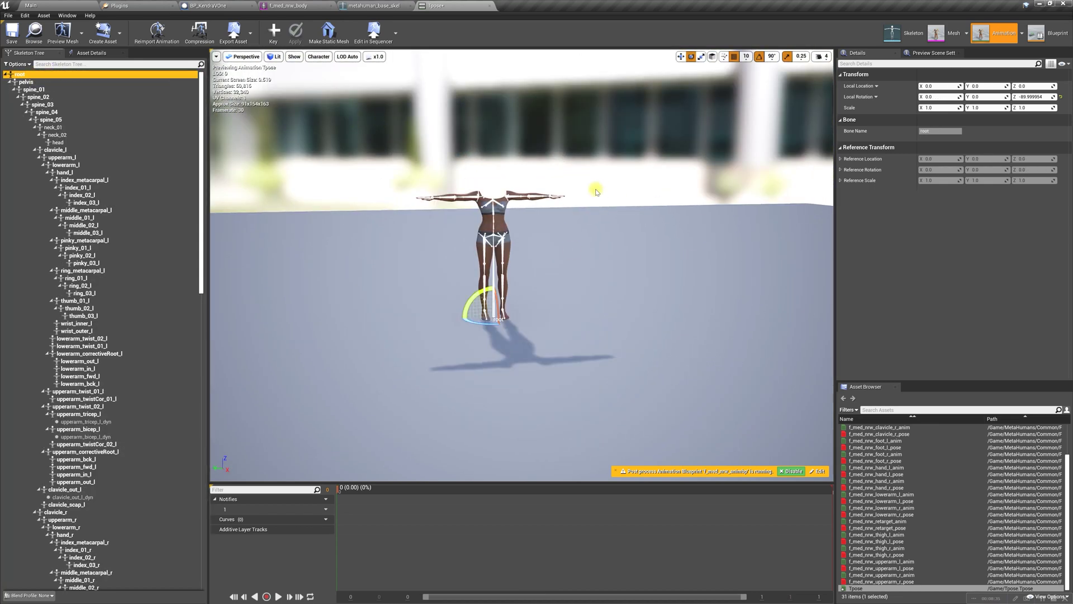
left_click(273, 32)
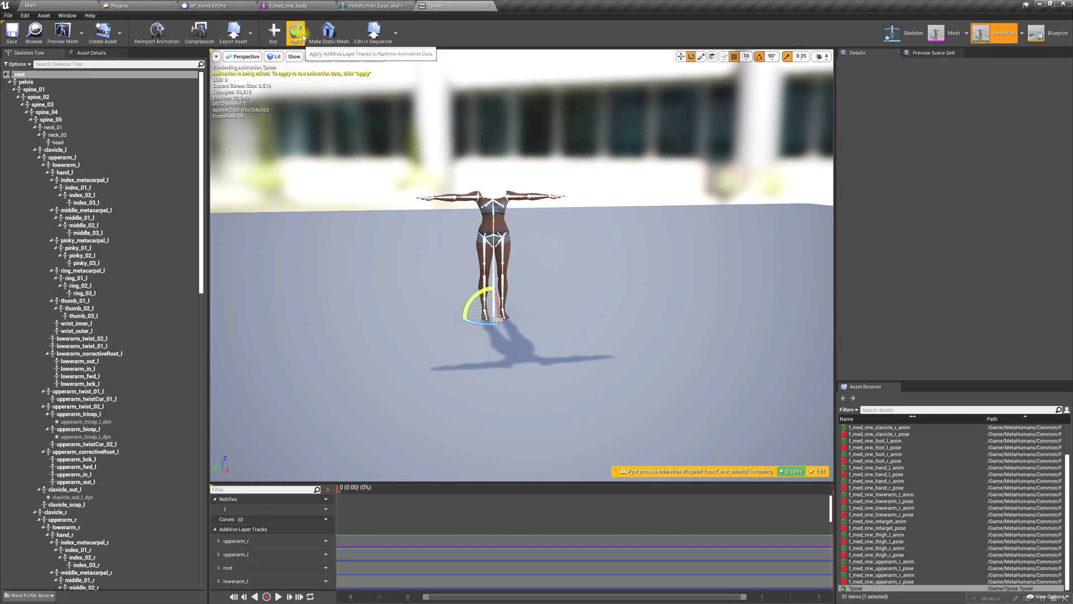
- Save the Tpose animation and go back to the Main level editor
left_click(11, 34)
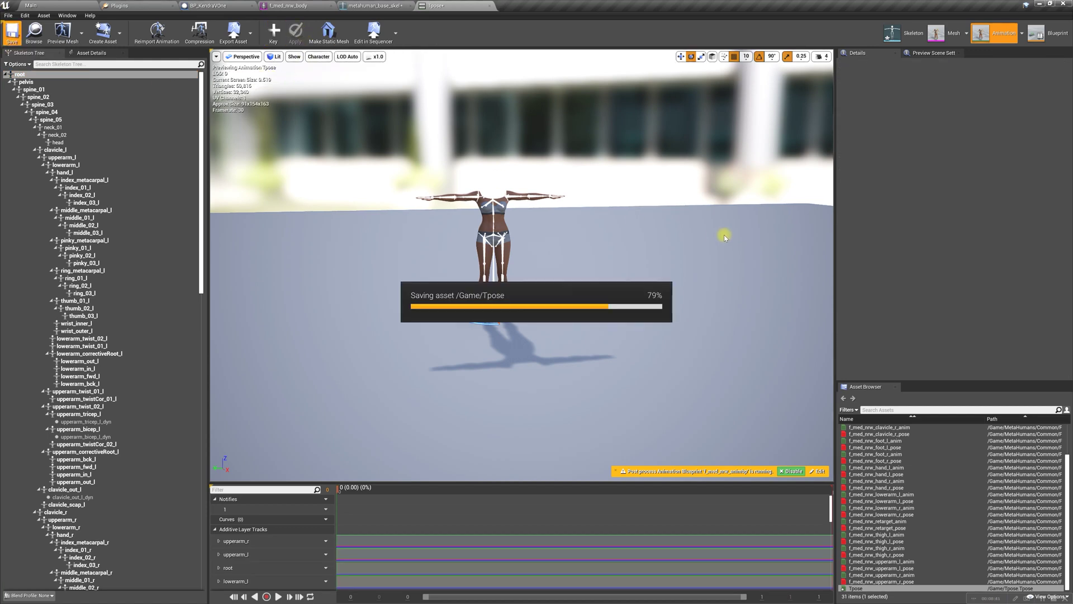
left_click(75, 6)
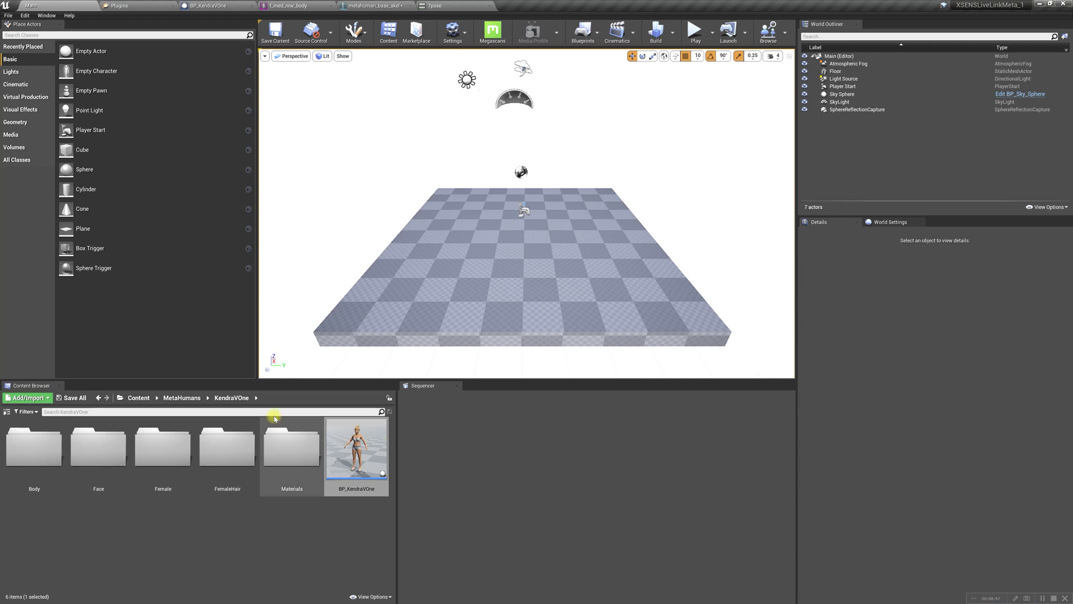
- Browse to the MetaHumans/Common/Female/Medium/NormalWeight/Body folder in Content Browser
left_click(184, 398)
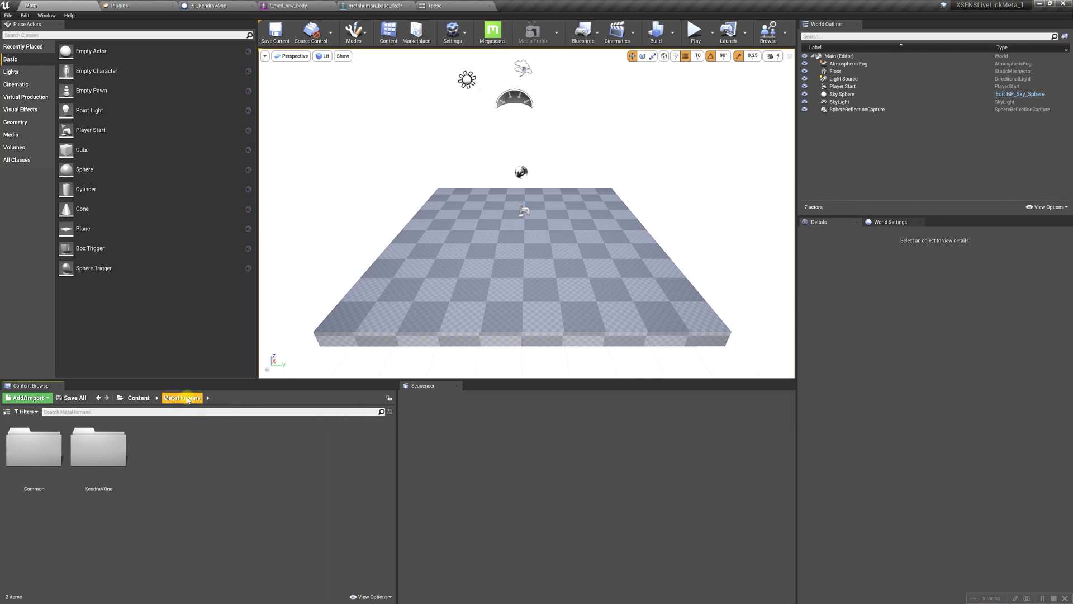
double_click(45, 441)
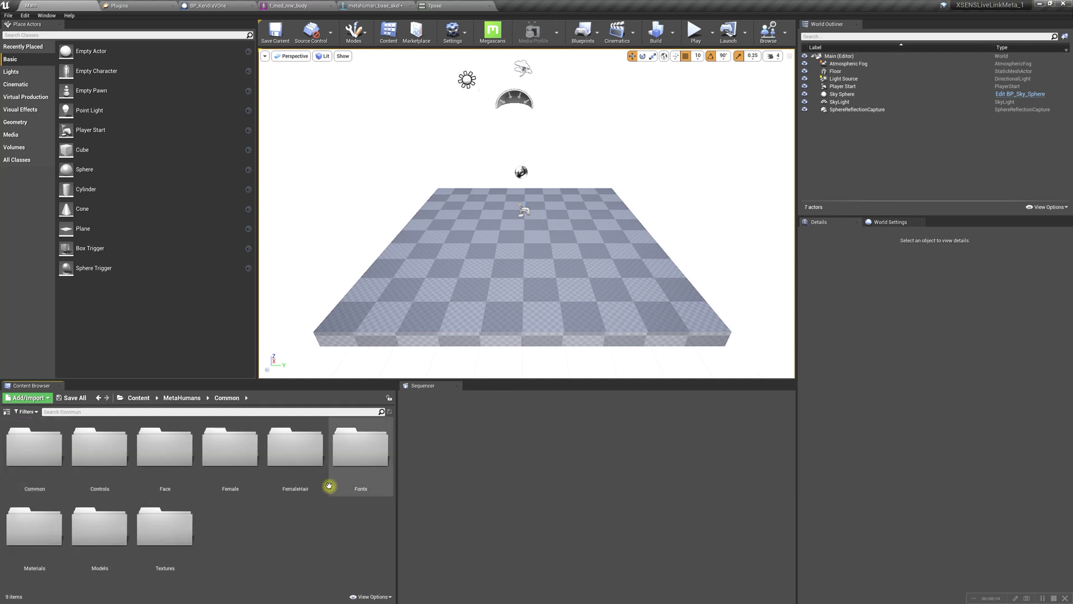
double_click(232, 464)
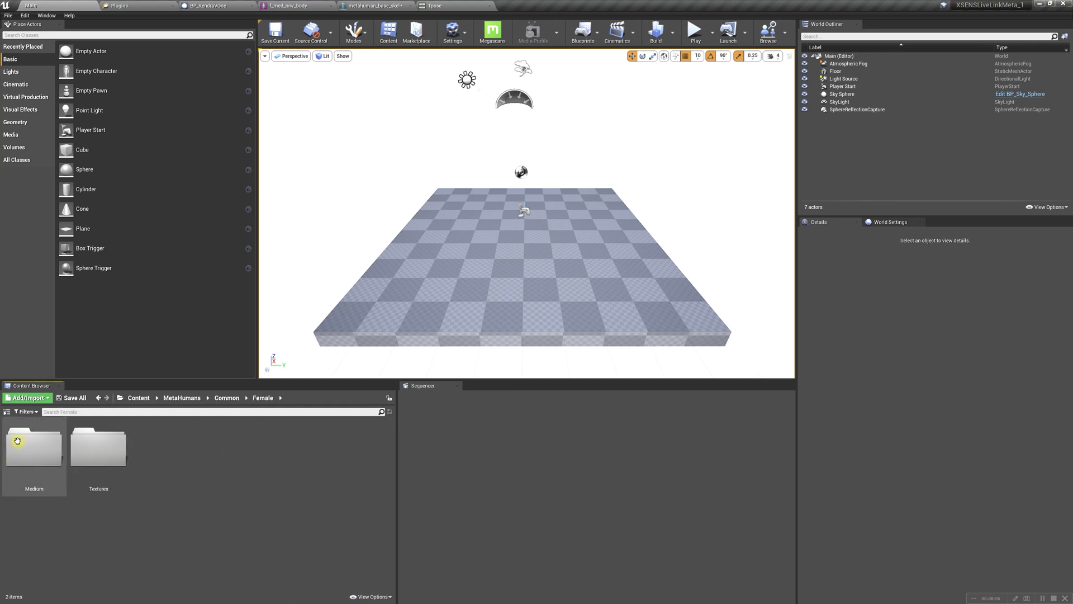
double_click(31, 450)
double_click(44, 451)
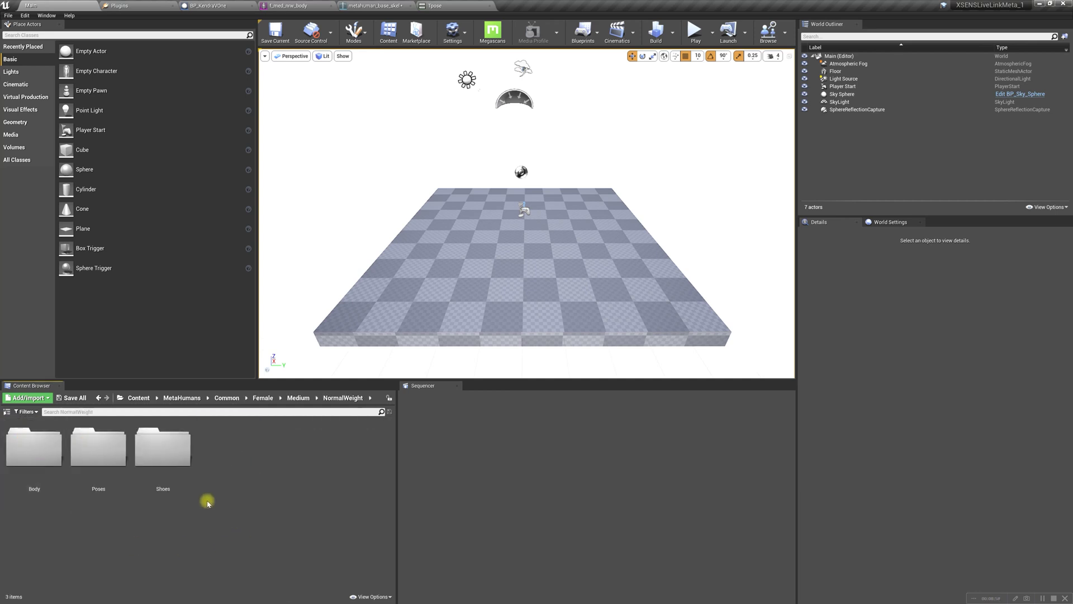
double_click(34, 447)
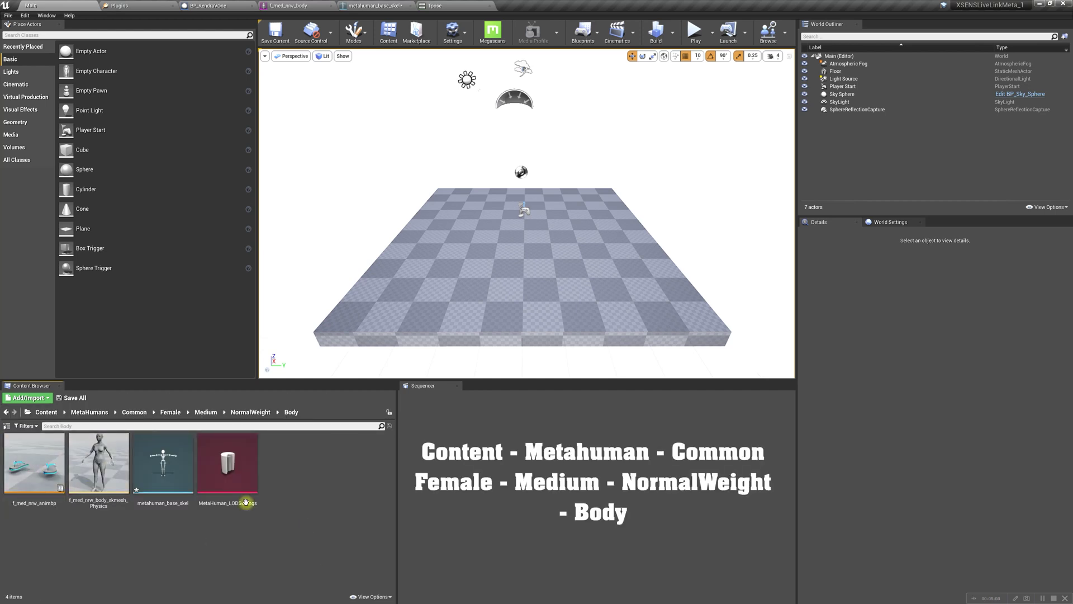
- Create an Xsens remap asset from metahuman_base_skel via Xsens > Create Remap Asset
right_click(171, 476)
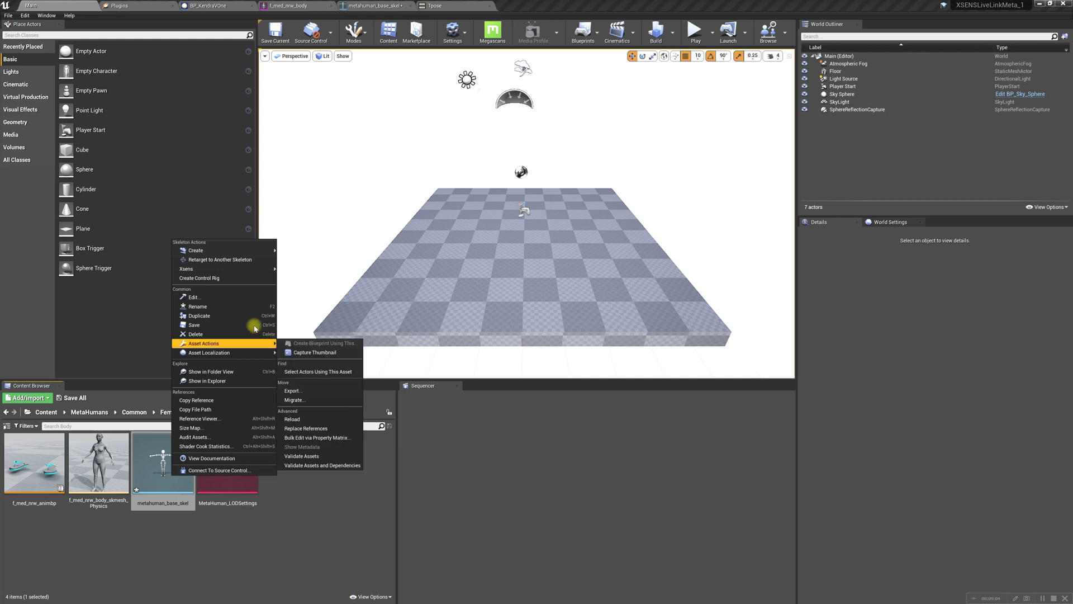
mouse_move(218, 271)
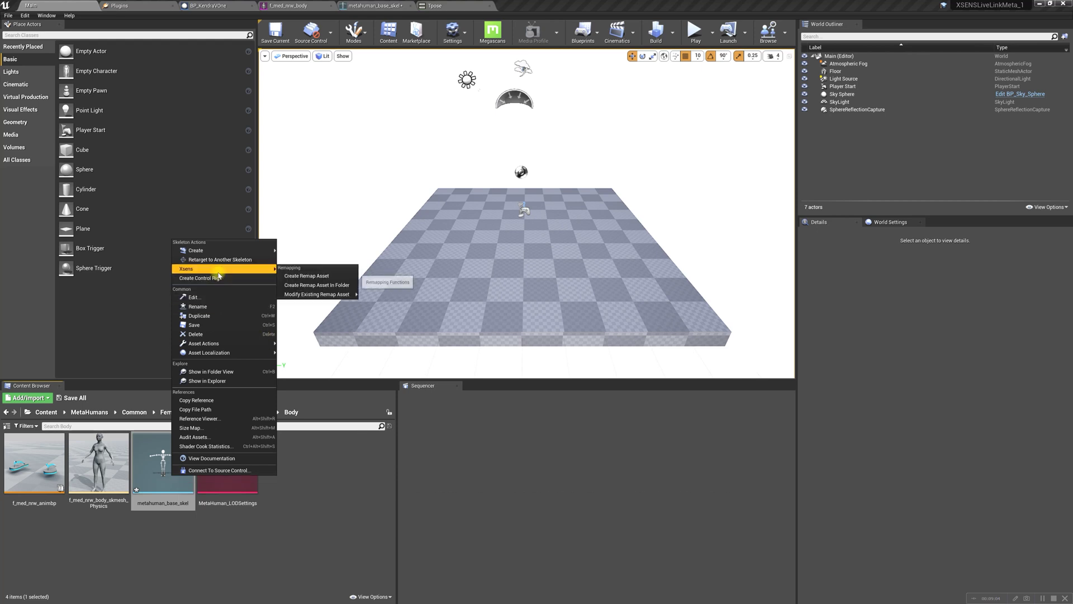
left_click(303, 276)
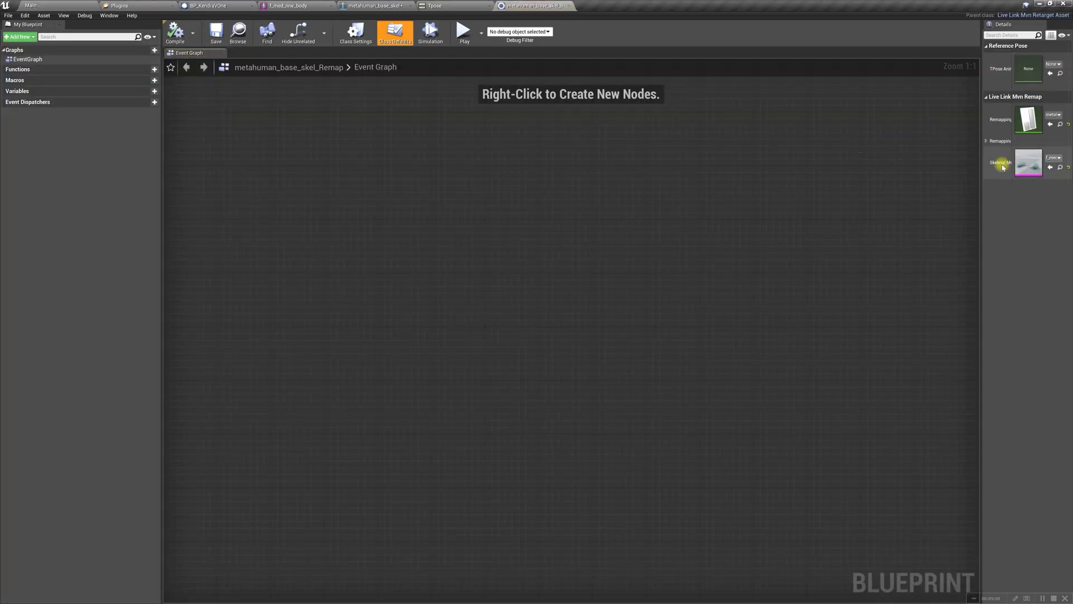
- Widen the Details panel and set TPose Animation to Tpose
left_click_drag(980, 170, 435, 193)
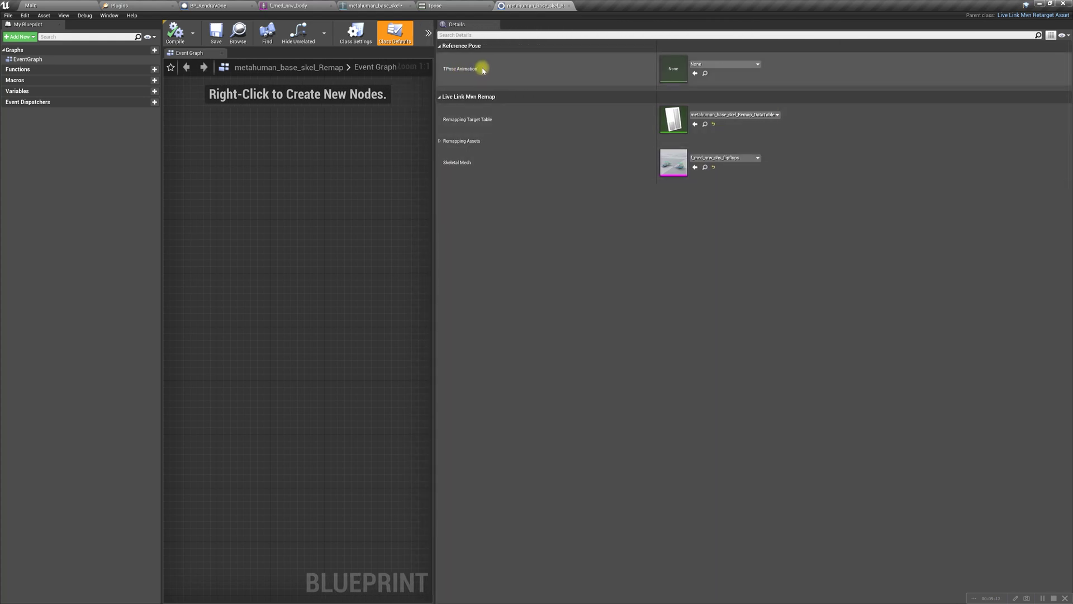
left_click(753, 65)
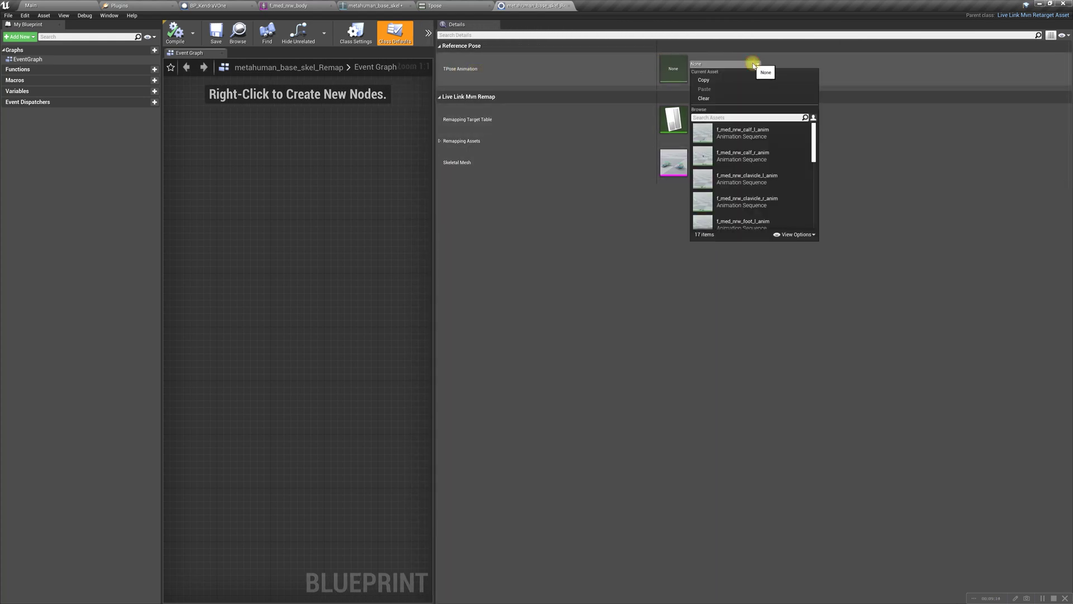
type("tpose")
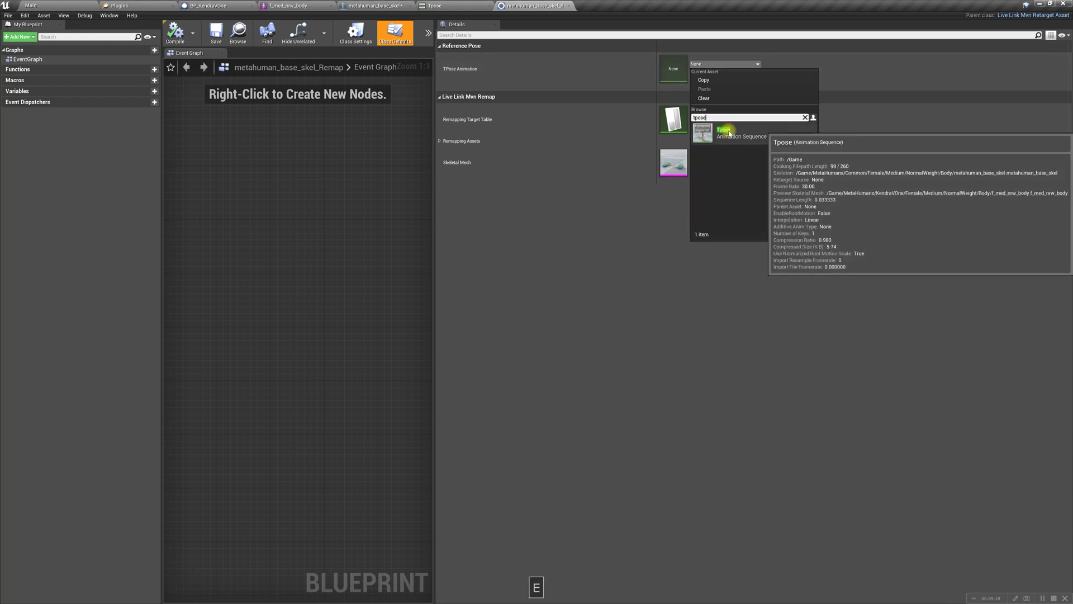
left_click(728, 131)
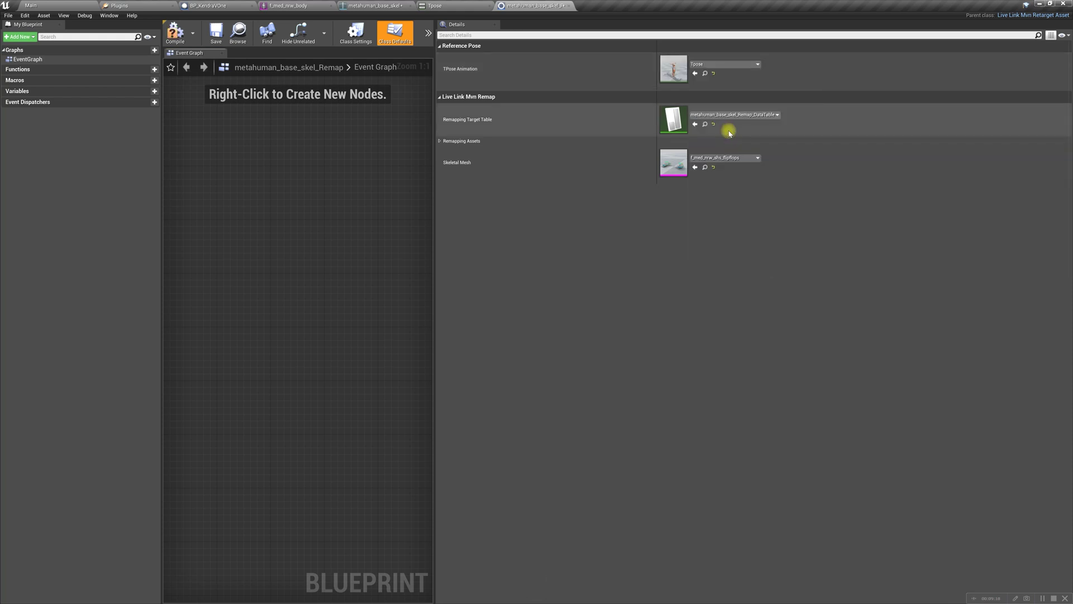
- Expand Remapping Assets and map Root to root and Pelvis to pelvis
left_click(440, 140)
scroll(696, 293, "down", 6)
scroll(699, 295, "up", 6)
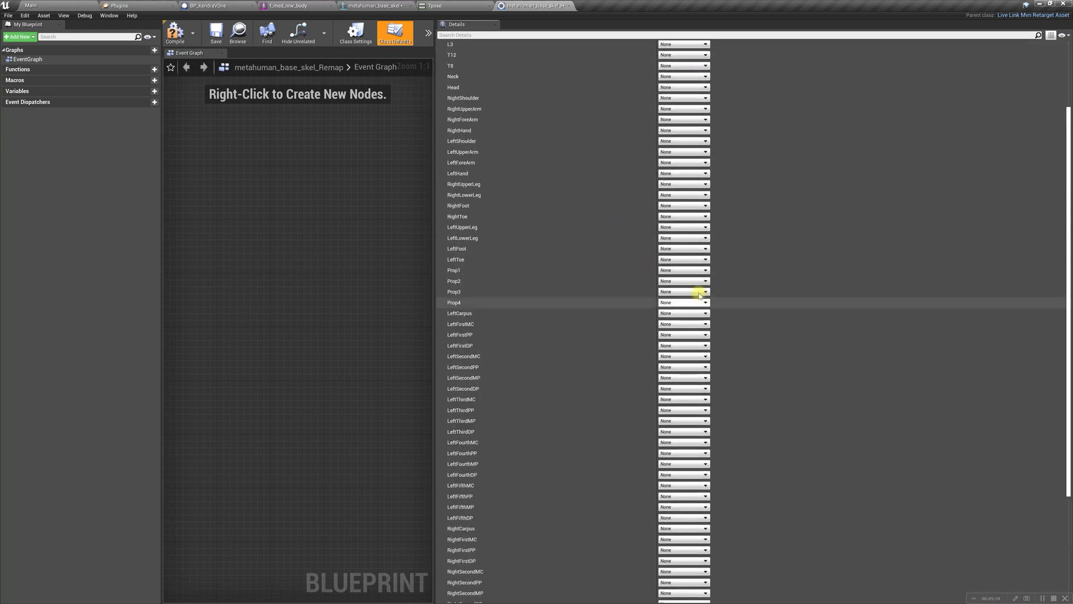
left_click(705, 151)
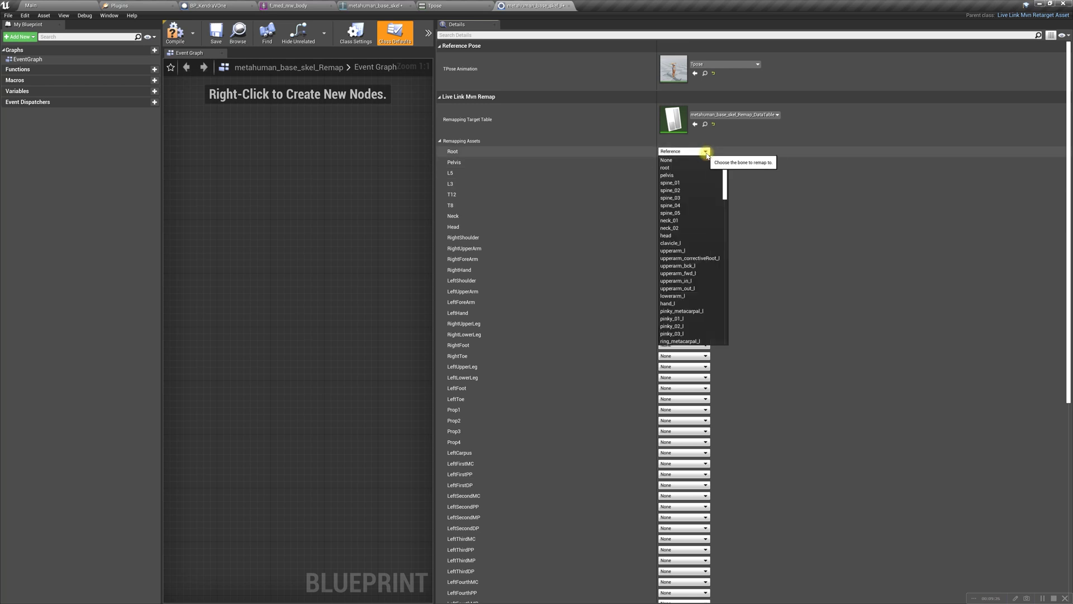
left_click(667, 171)
left_click(675, 162)
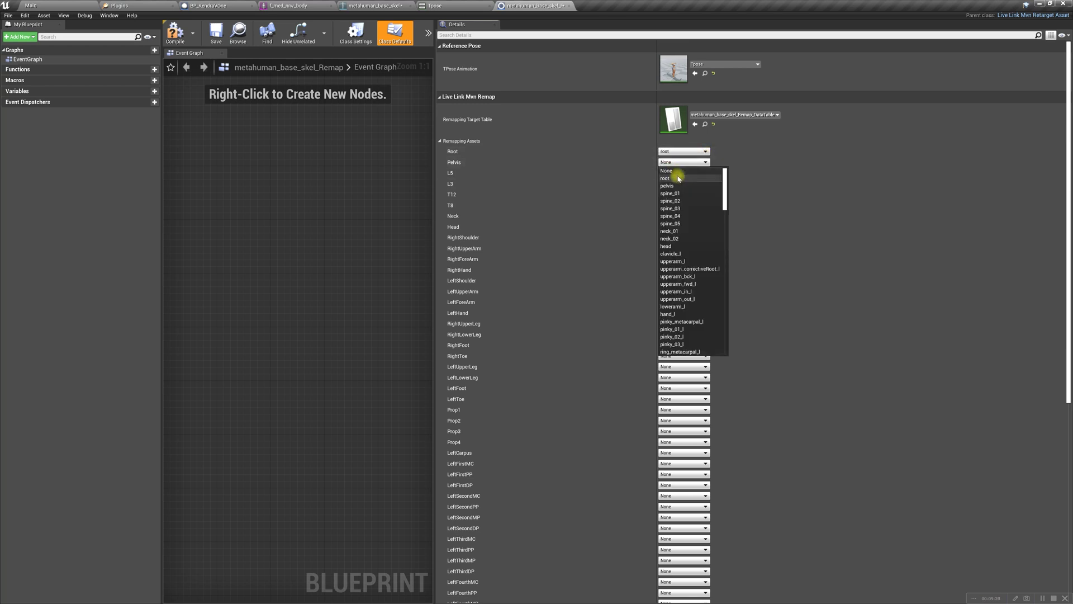
left_click(678, 173)
left_click(680, 172)
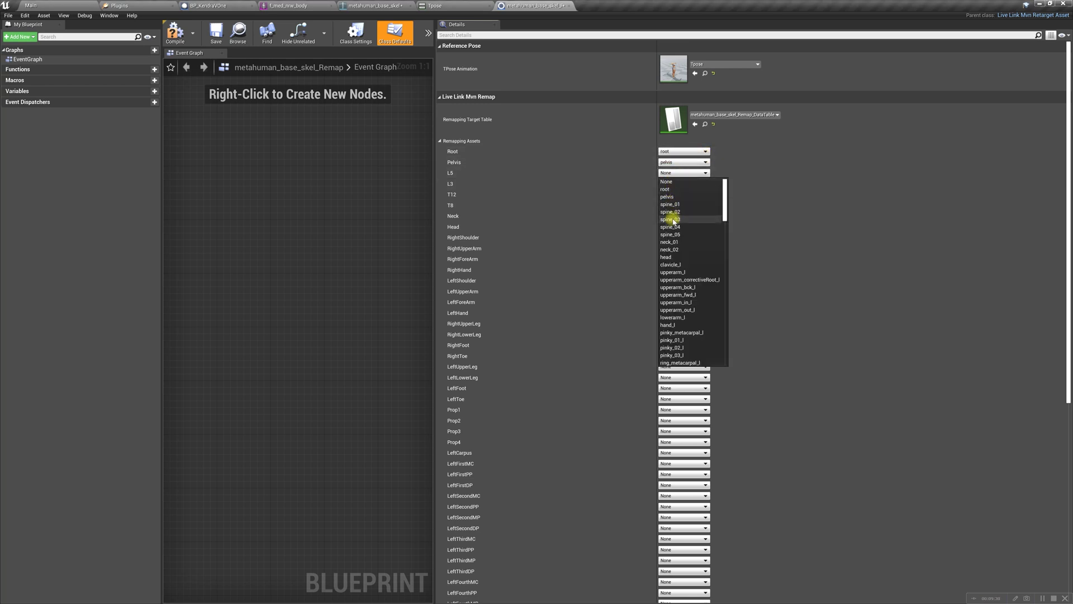
left_click(765, 159)
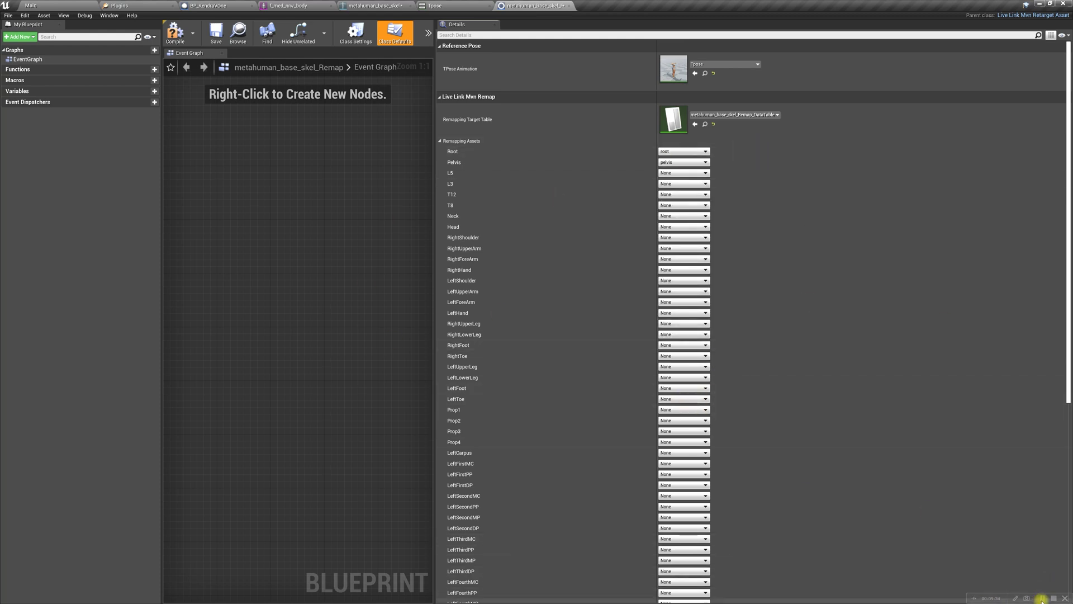
key("alt+Tab")
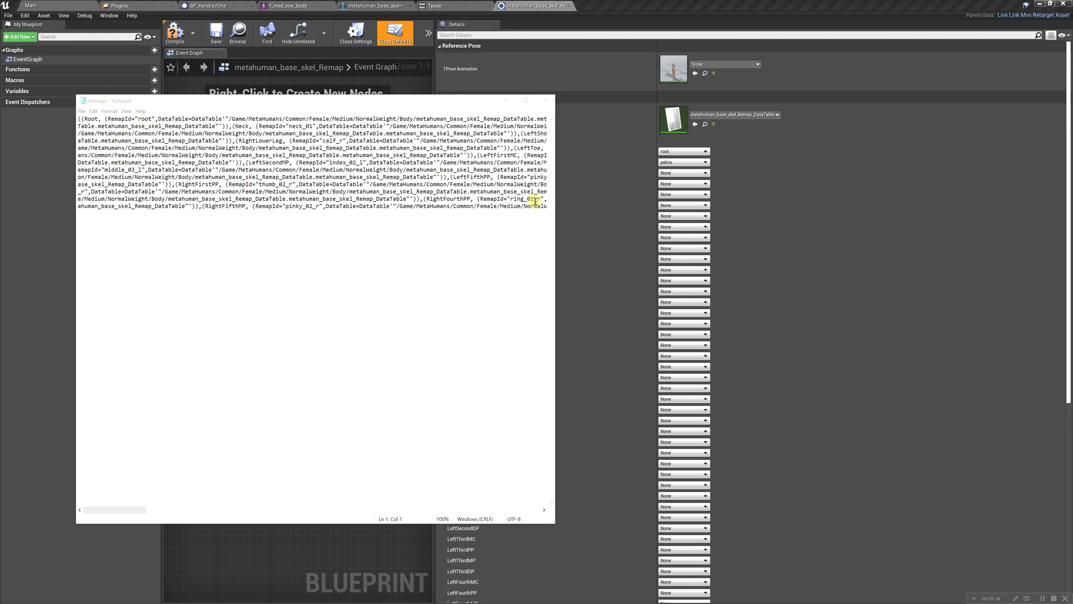
- Select all of the remap text in Notepad, copy it, and close Notepad
mouse_move(132, 511)
left_mouse_down()
mouse_move(522, 505)
mouse_move(143, 491)
mouse_move(128, 506)
left_mouse_up()
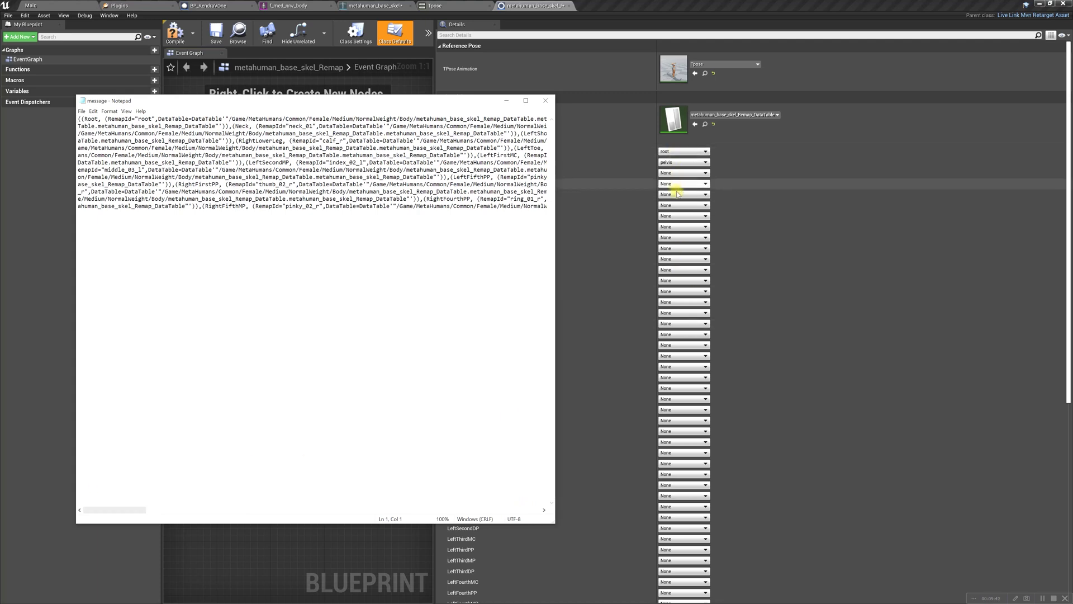
left_click_drag(494, 104, 500, 99)
left_click(99, 106)
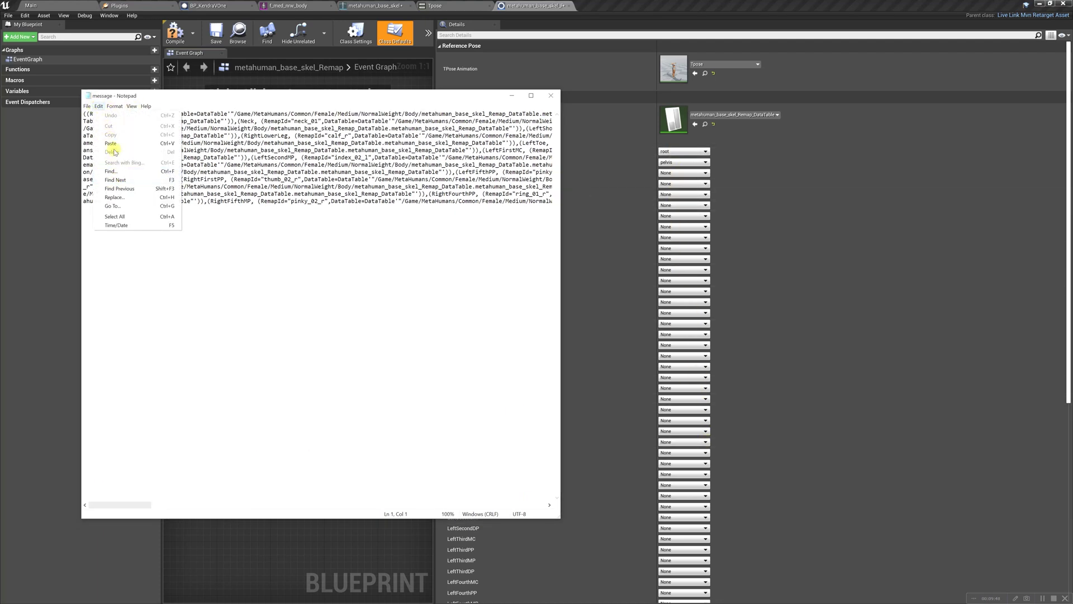
left_click(115, 216)
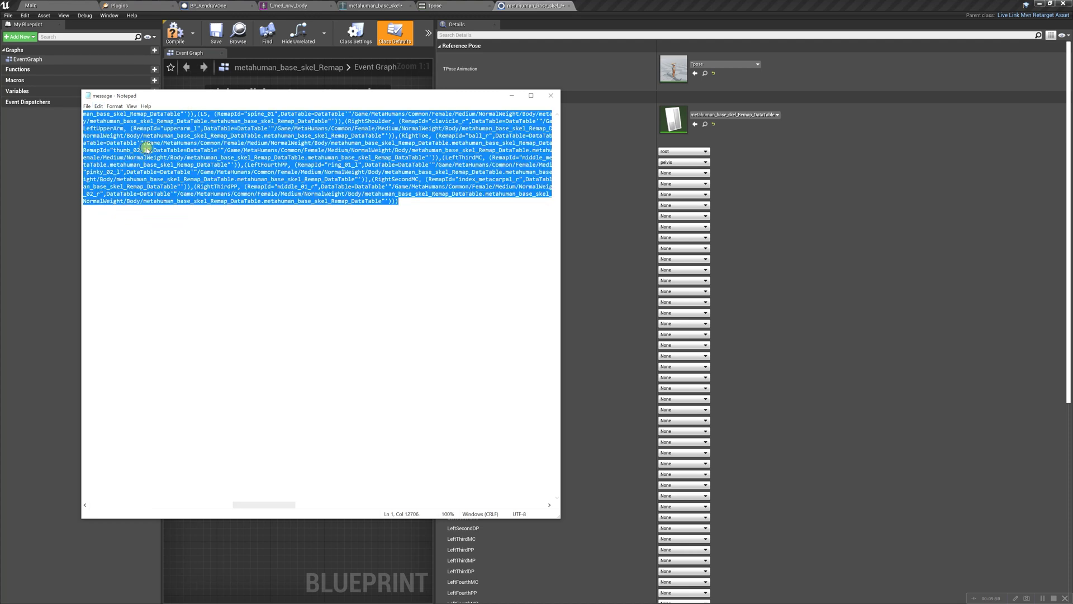
right_click(146, 148)
left_click(169, 173)
left_click(552, 96)
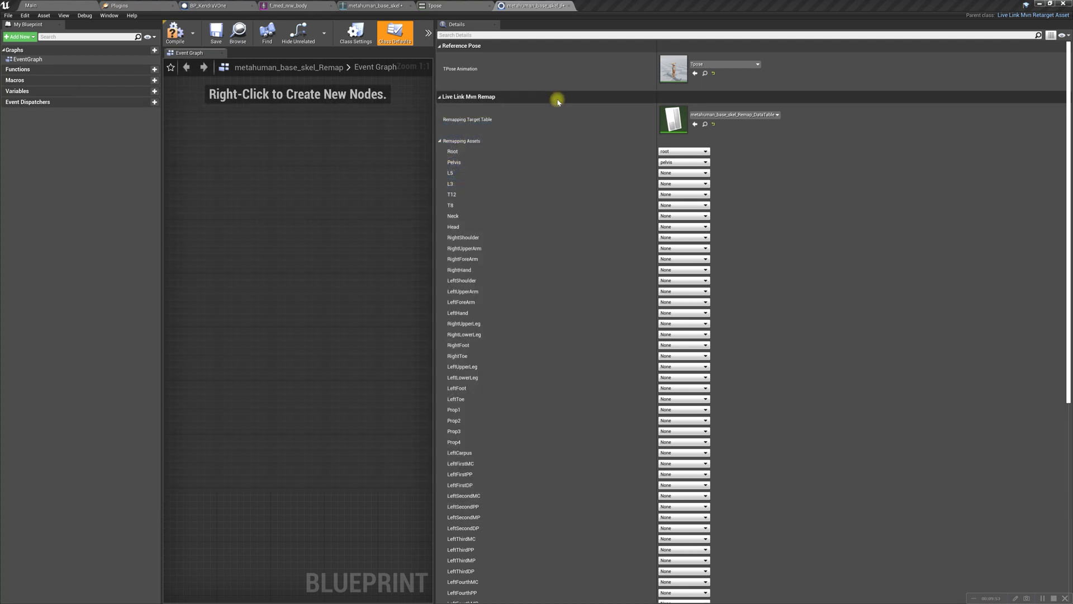
- Paste the copied mappings into the Remapping Assets array and expand it to check
left_click(441, 142)
right_click(471, 142)
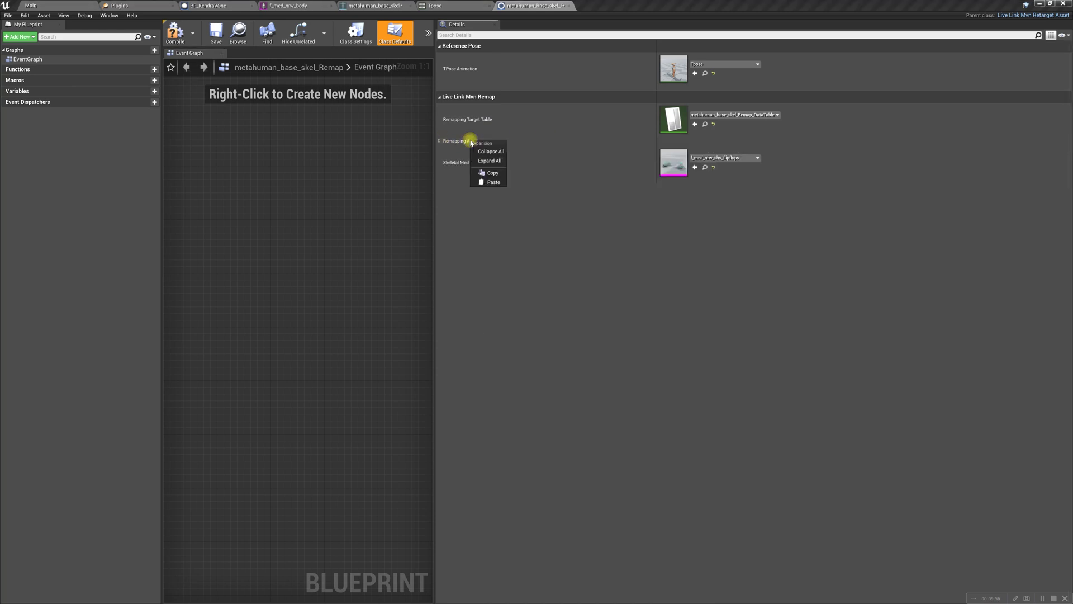
left_click(493, 182)
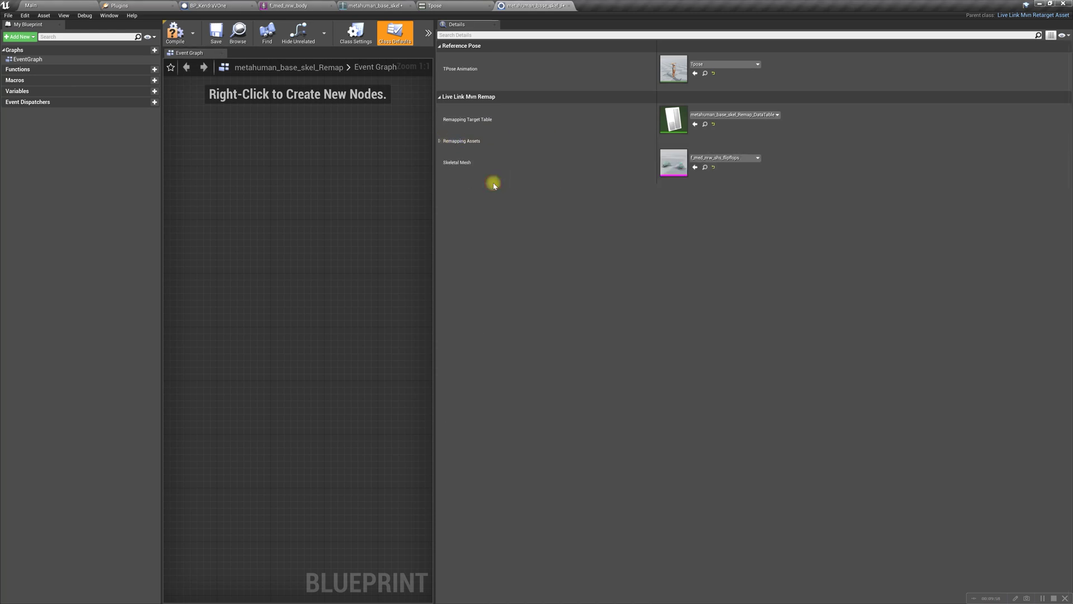
left_click(440, 141)
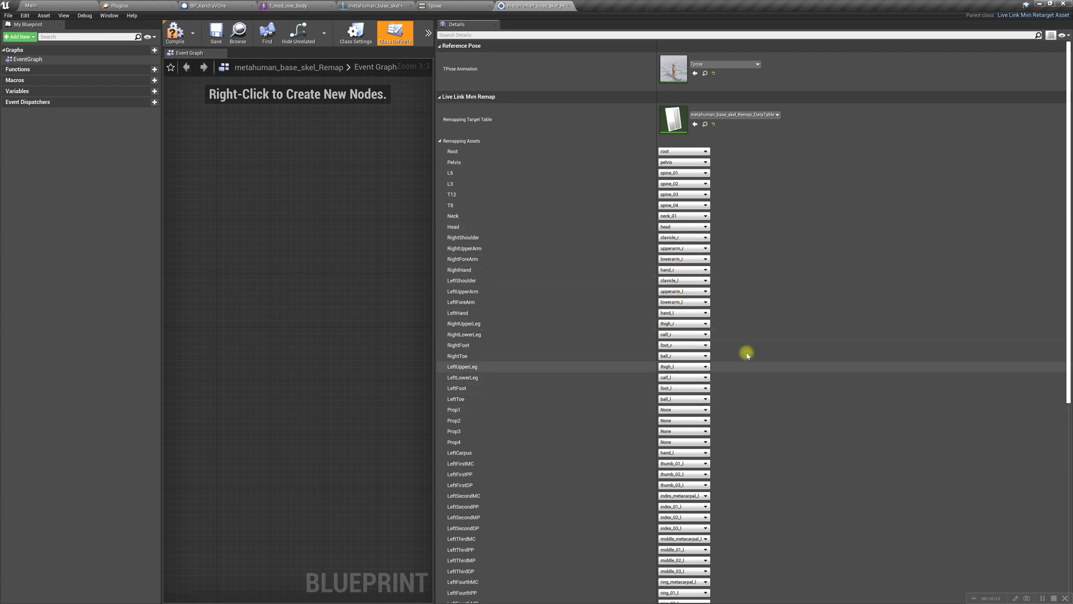
- Review the pasted bone mappings and collapse the Remapping Assets list
scroll(749, 339, "down", 6)
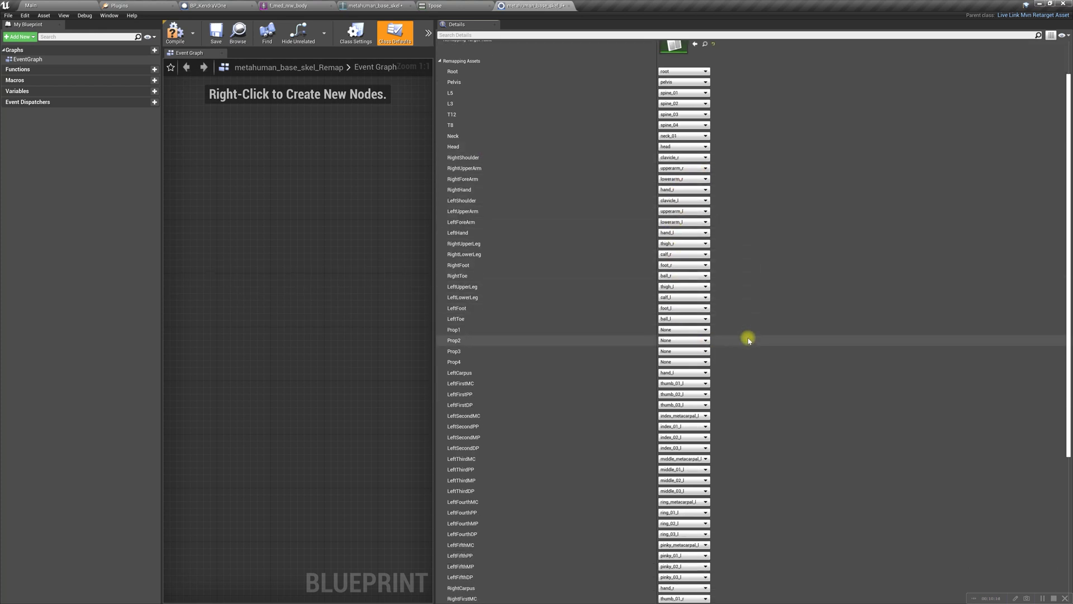
scroll(748, 339, "down", 2)
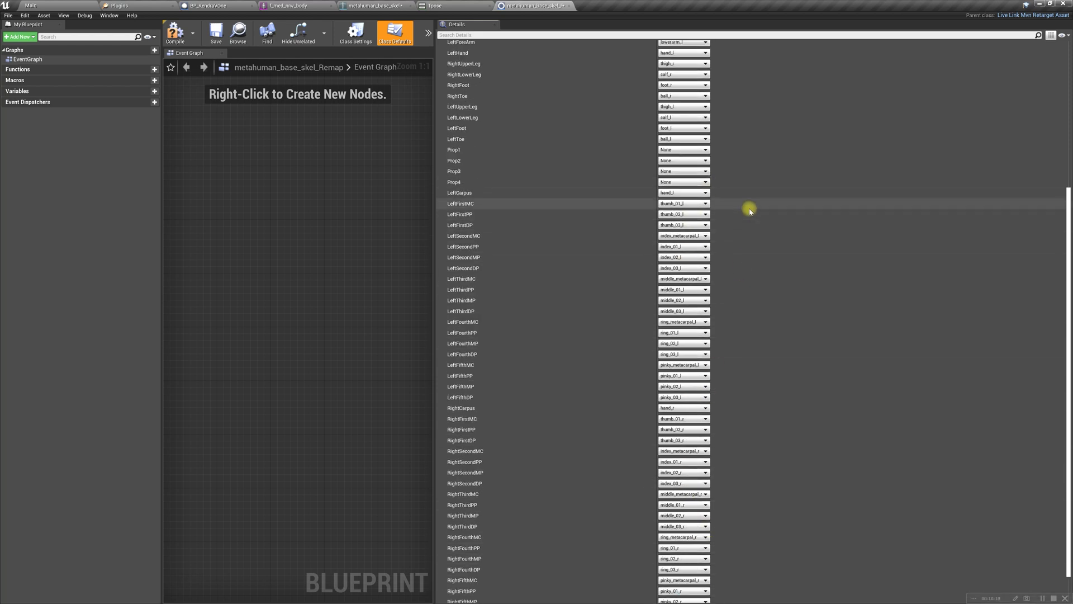
scroll(749, 209, "up", 10)
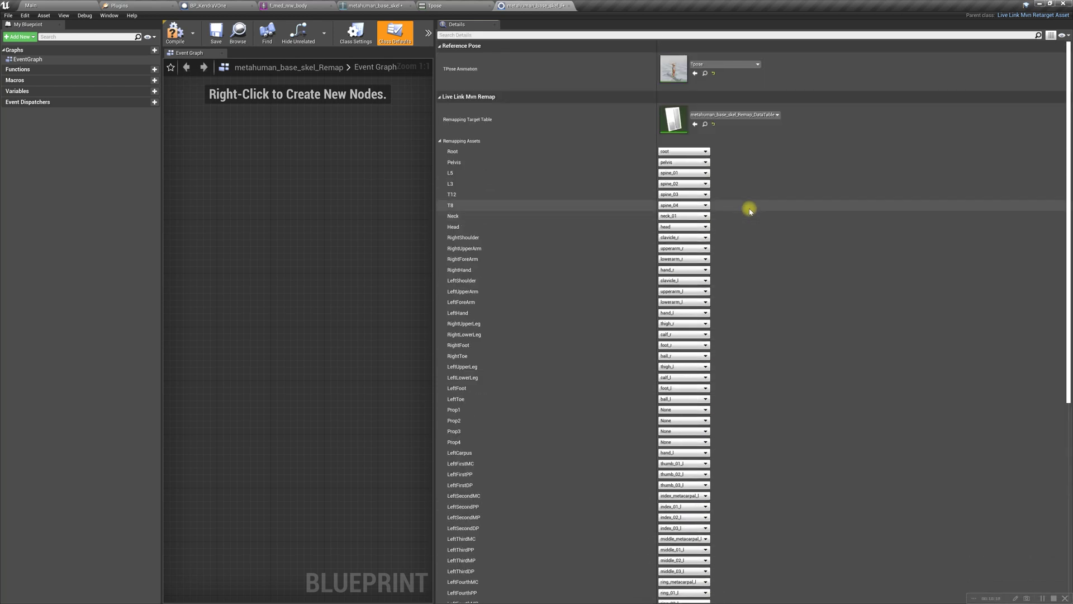
left_click(441, 141)
right_click(459, 142)
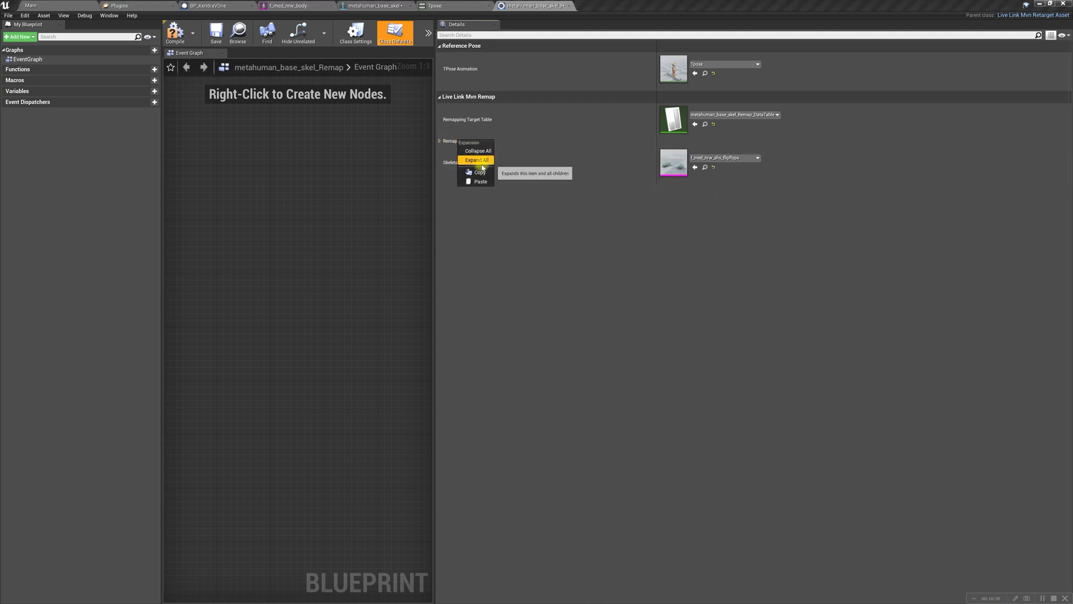
left_click(506, 134)
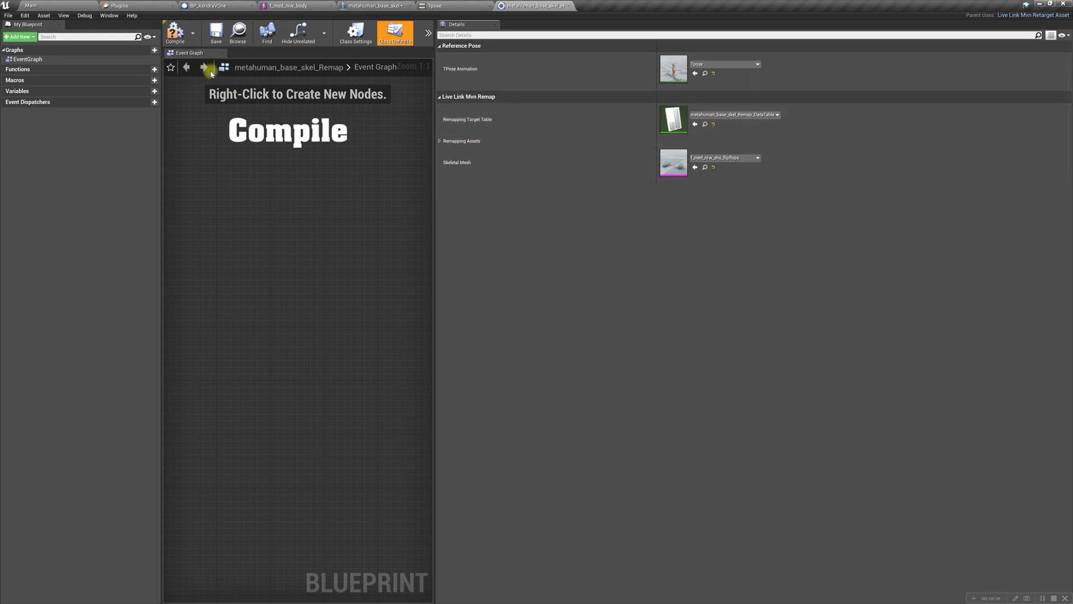
- Compile and save the remap asset, then return to the Main level editor
left_click(176, 33)
left_click(217, 33)
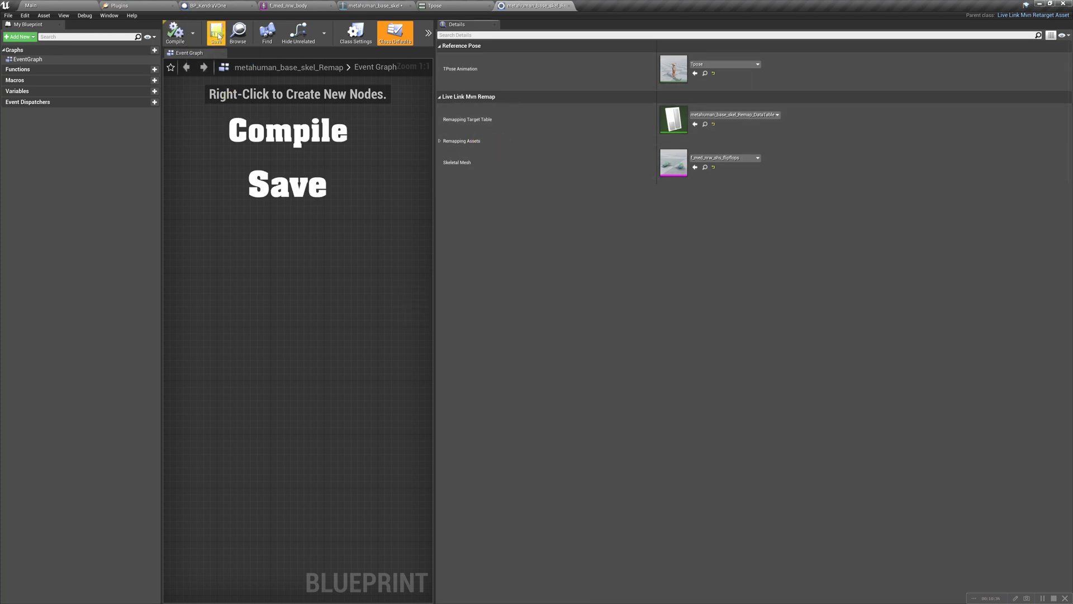
left_click(58, 6)
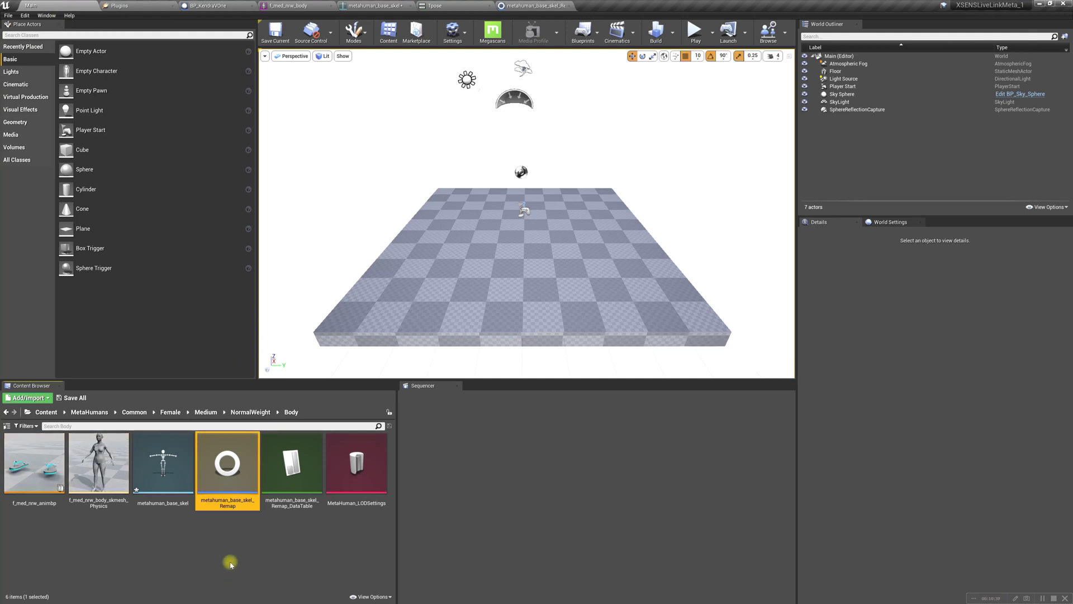
- Create an Animation Blueprint targeting metahuman_base_skel in Content and name it LiveLinkXsens
left_click(43, 412)
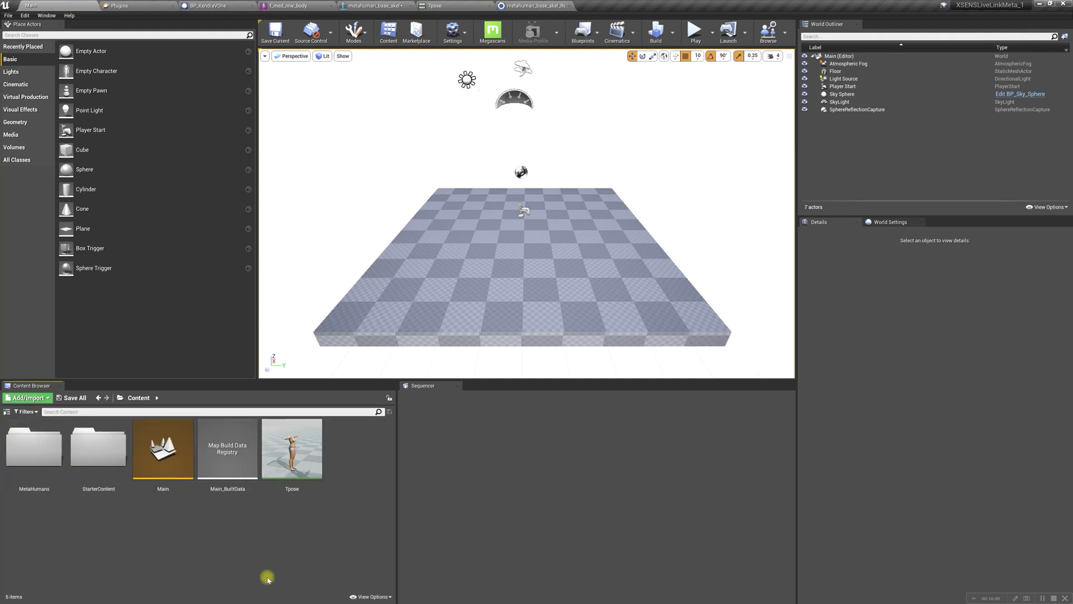
right_click(249, 554)
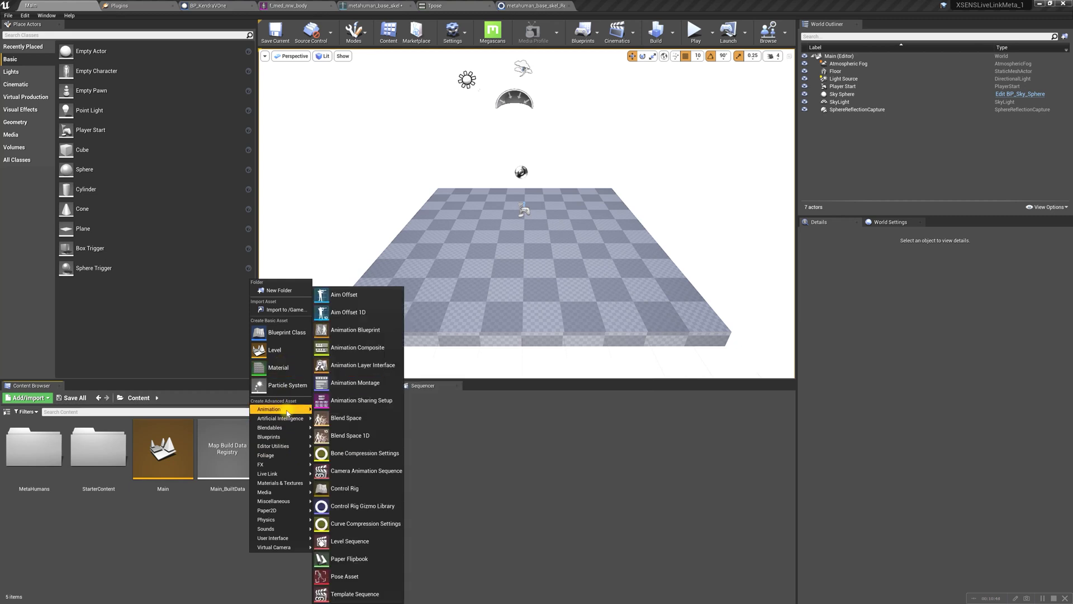
left_click(359, 330)
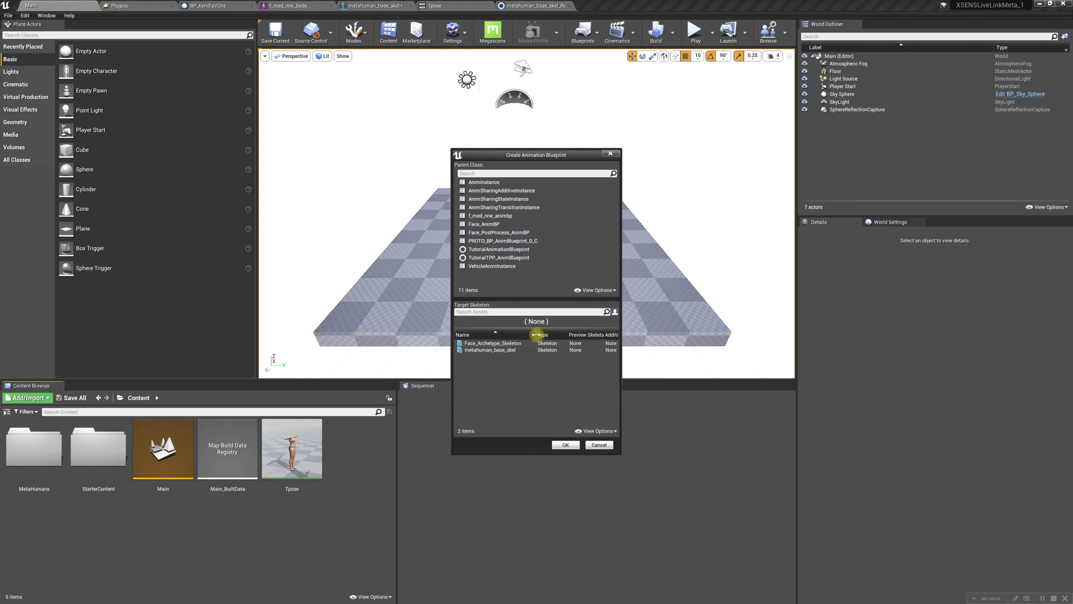
left_click(489, 352)
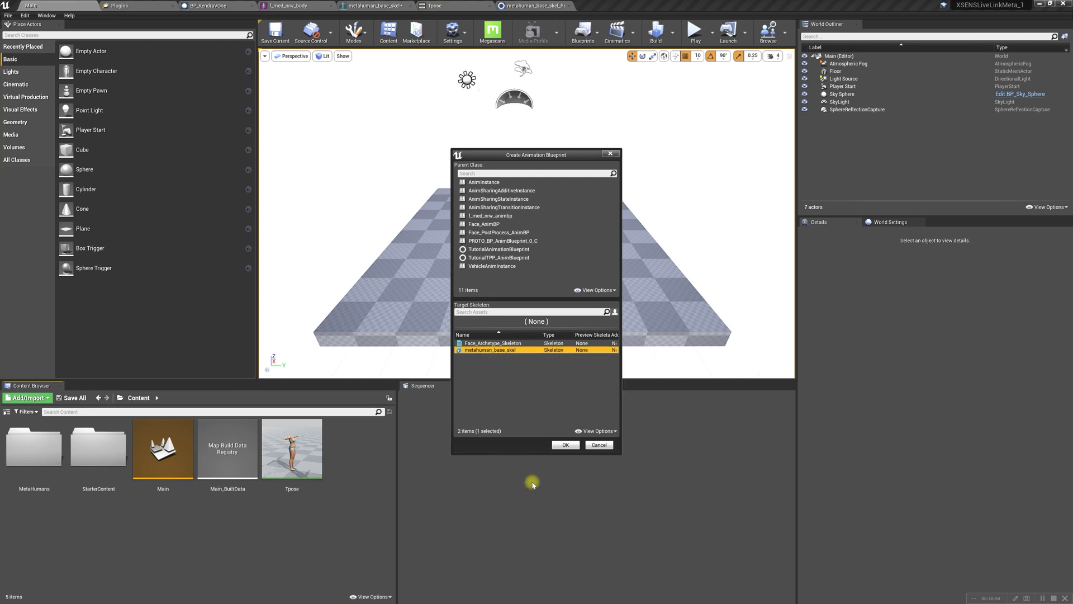
left_click(565, 445)
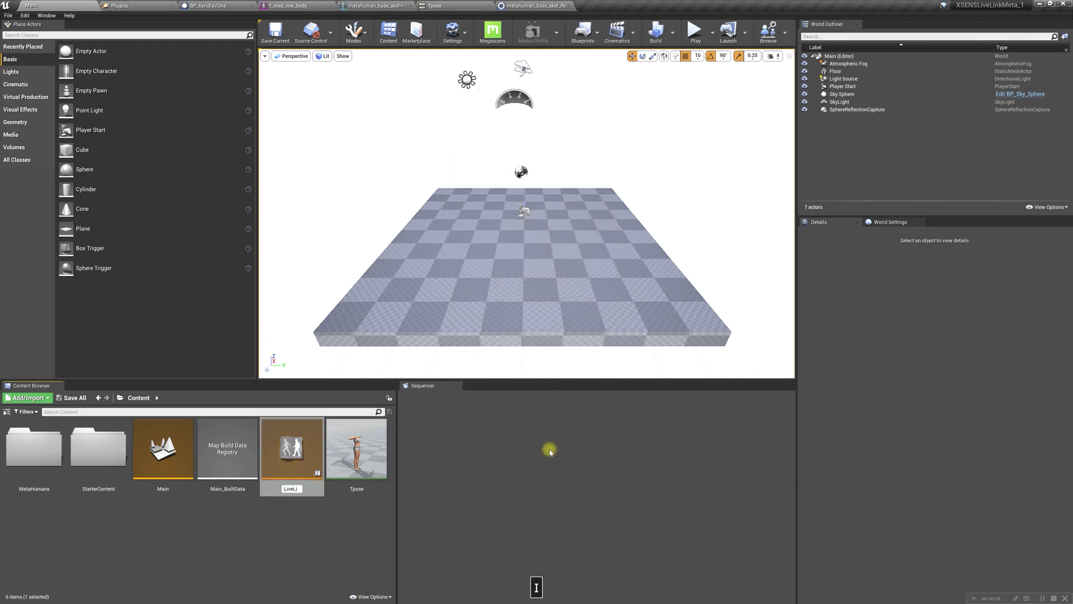
type("LiveLinkXsens")
key("Return")
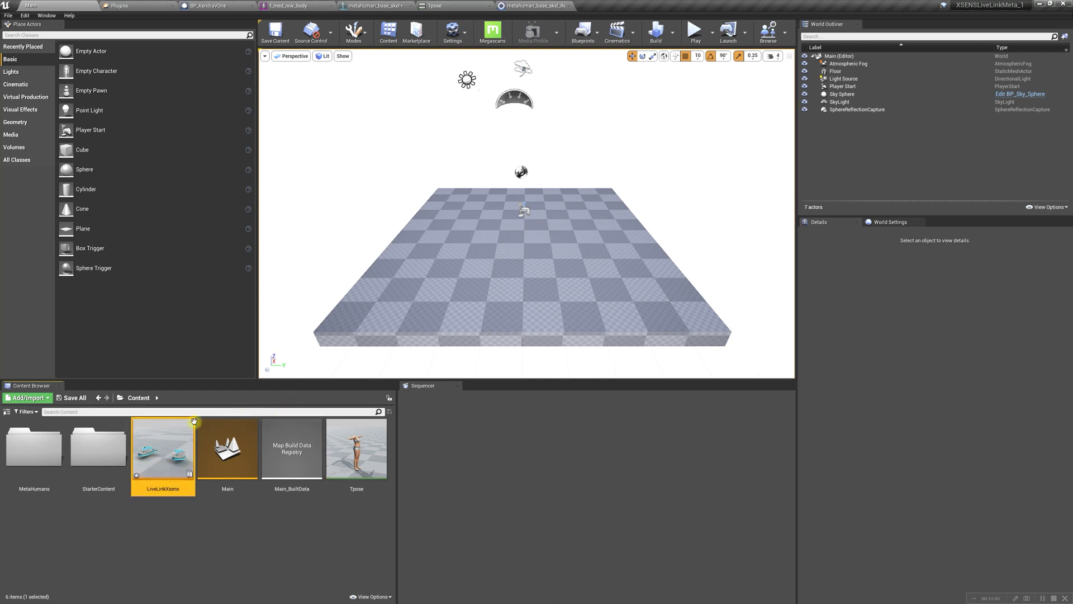
- Place a Live Link Pose node left of Output Pose with Retarget Asset metahuman_base_skel_Remap
double_click(162, 447)
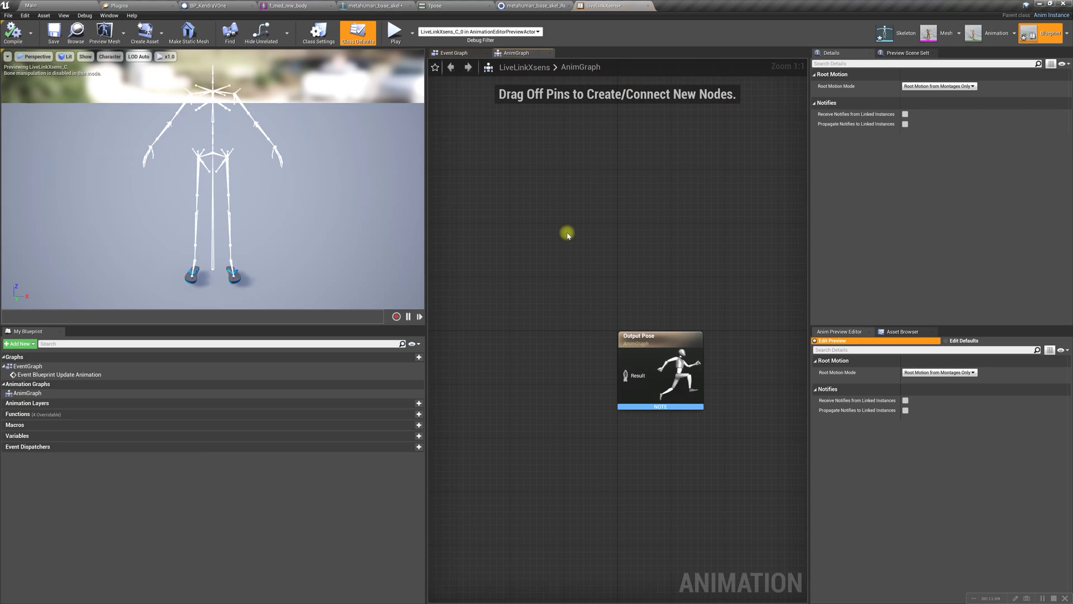
right_click(507, 331)
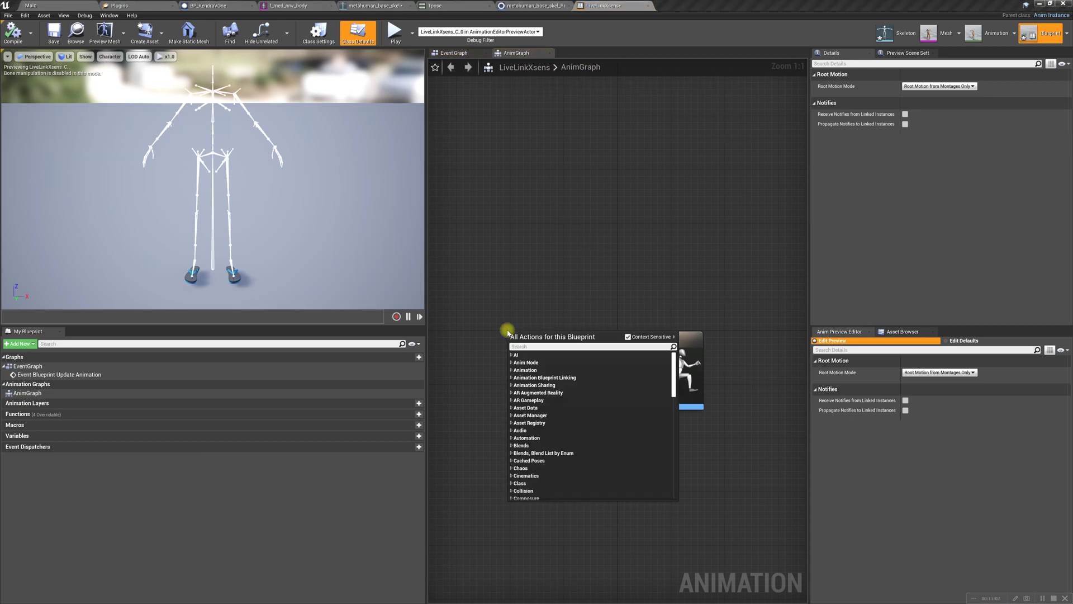
type("livelink")
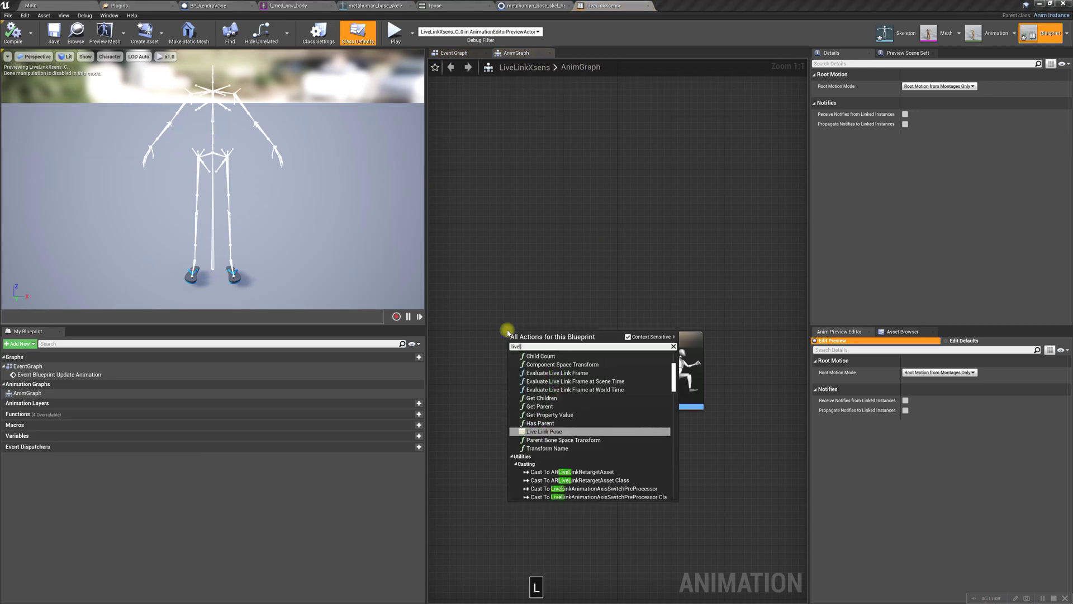
left_click(545, 431)
left_click_drag(558, 335, 513, 345)
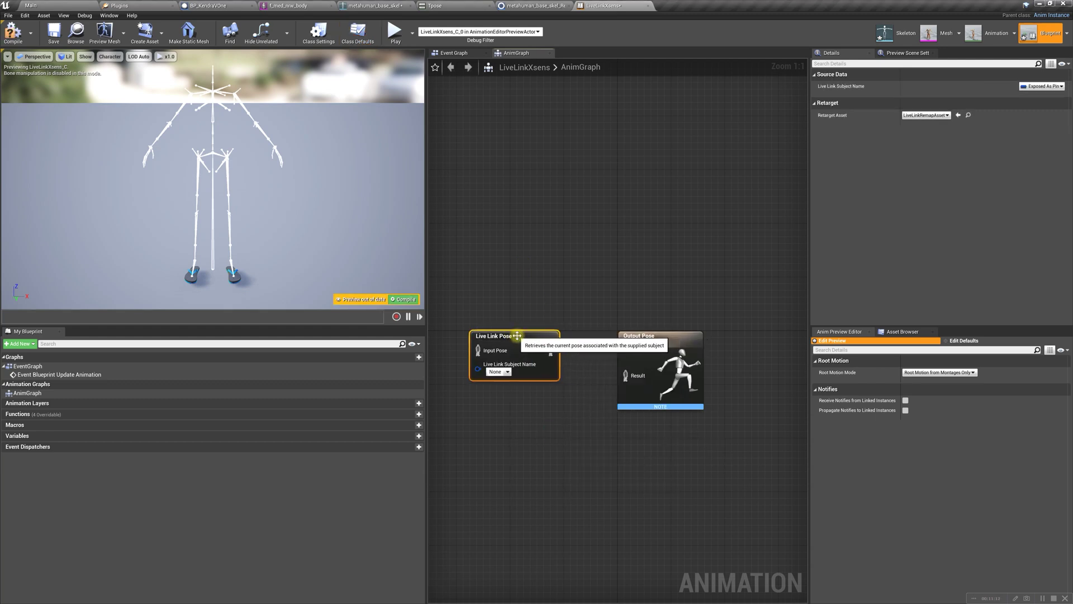
left_click(947, 115)
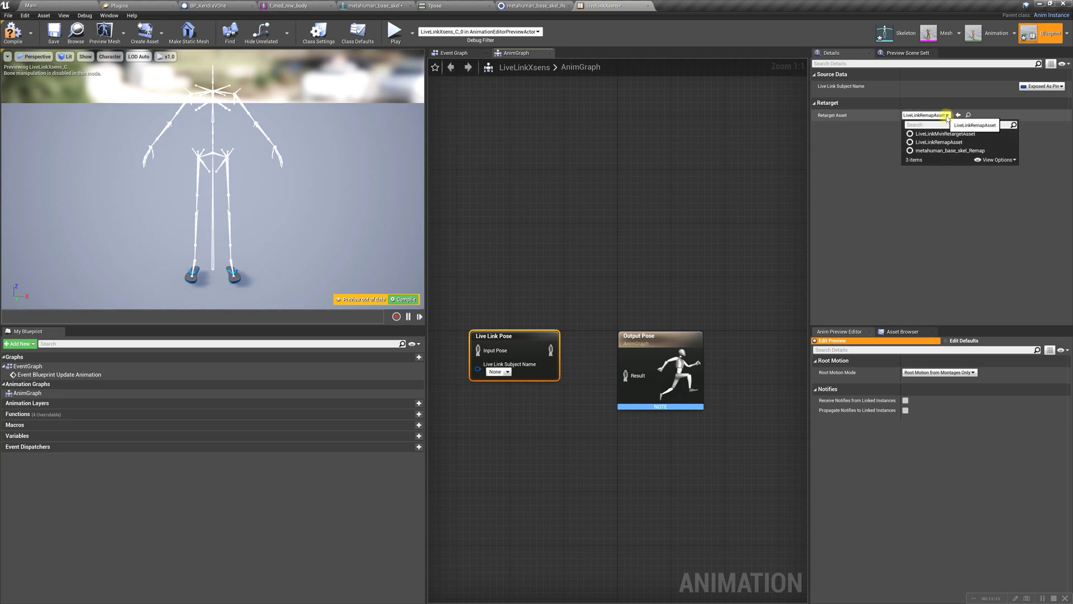
left_click(943, 151)
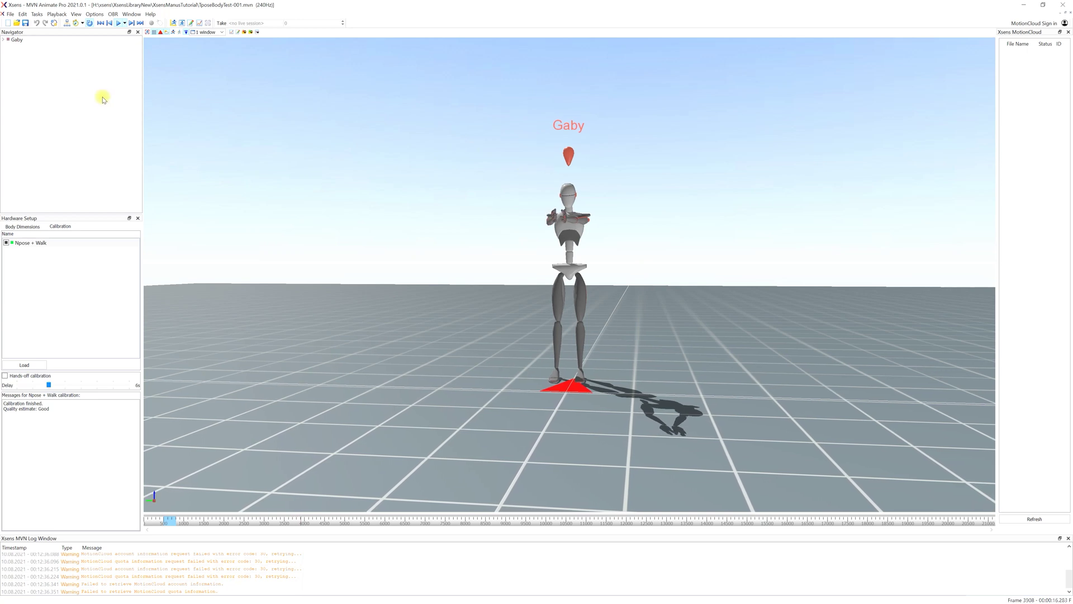
- Confirm the Network Streamer sends Stream 1 over UDP to 127.0.0.1:9763, then minimize MVN
left_click(191, 23)
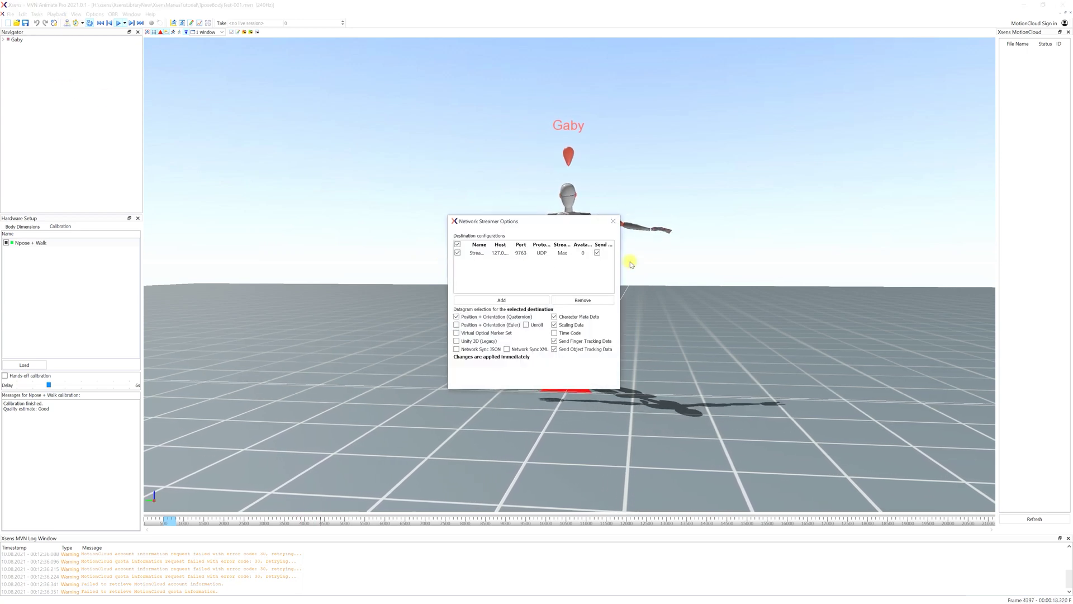
left_click_drag(619, 261, 784, 270)
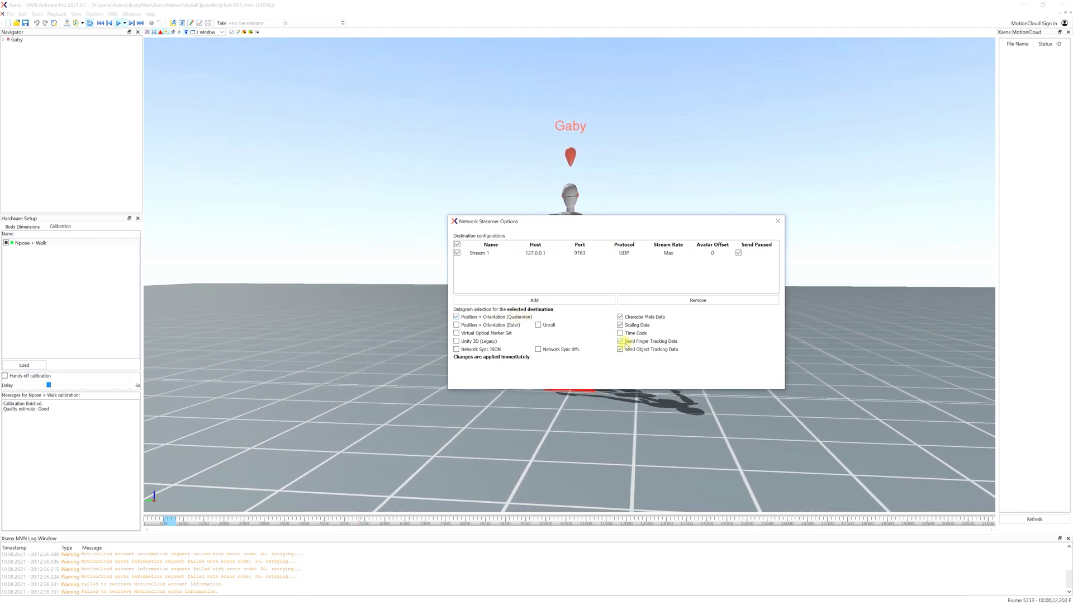
left_click(778, 222)
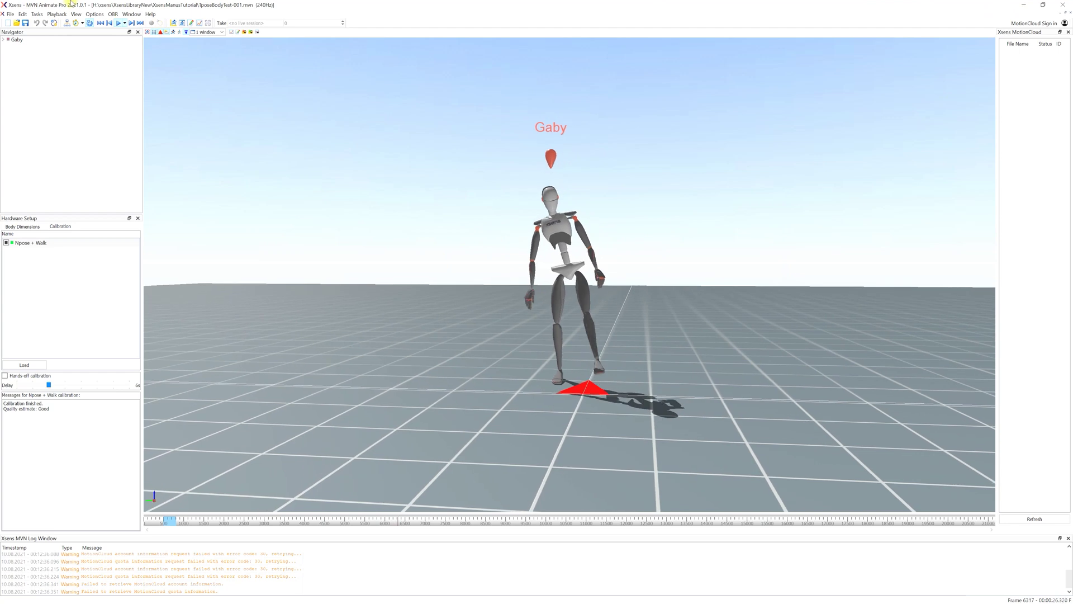
left_click(1021, 5)
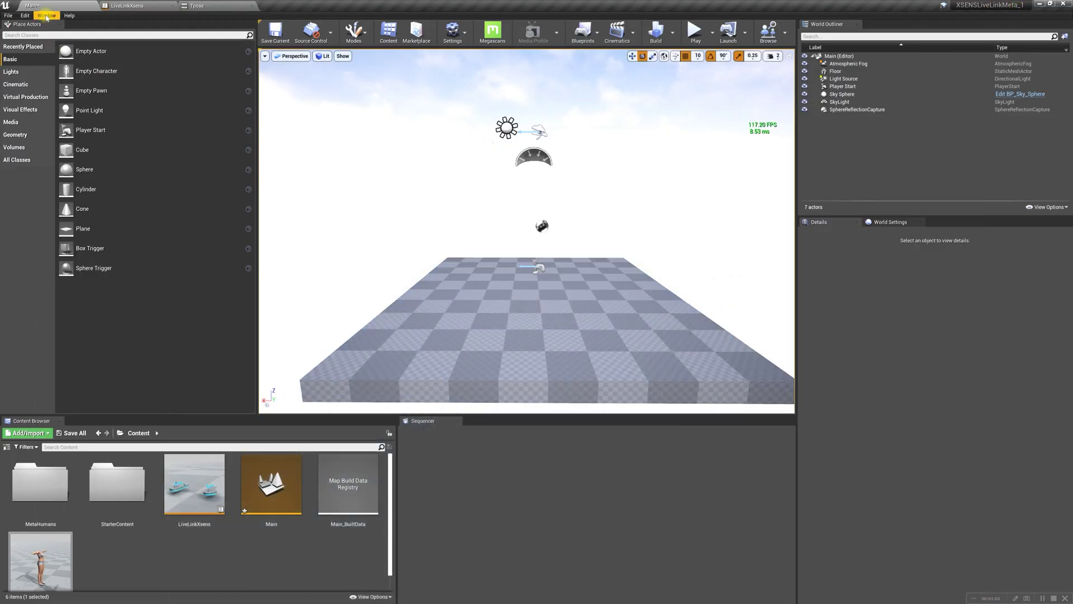
- Add an Xsens Live Source on port 9763 in Live Link, then return to LiveLinkXsens
left_click(47, 16)
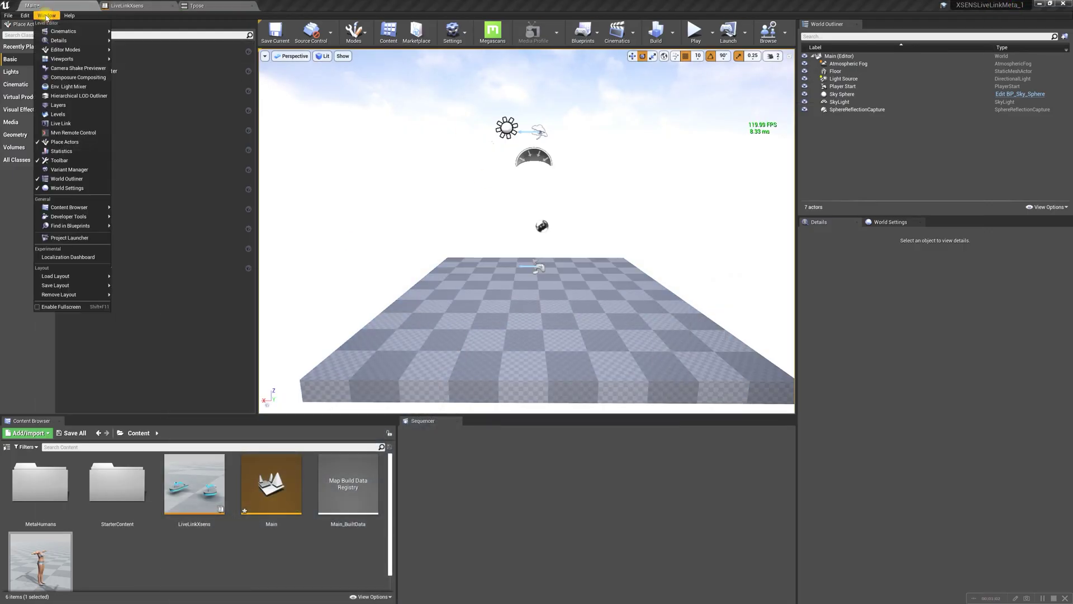
left_click(60, 123)
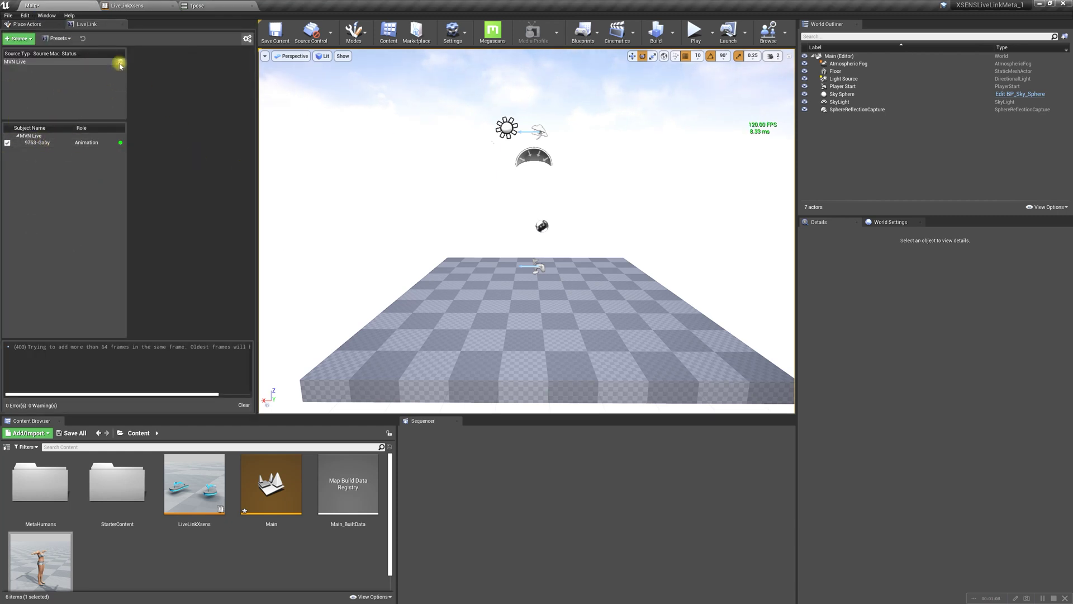
left_click(34, 39)
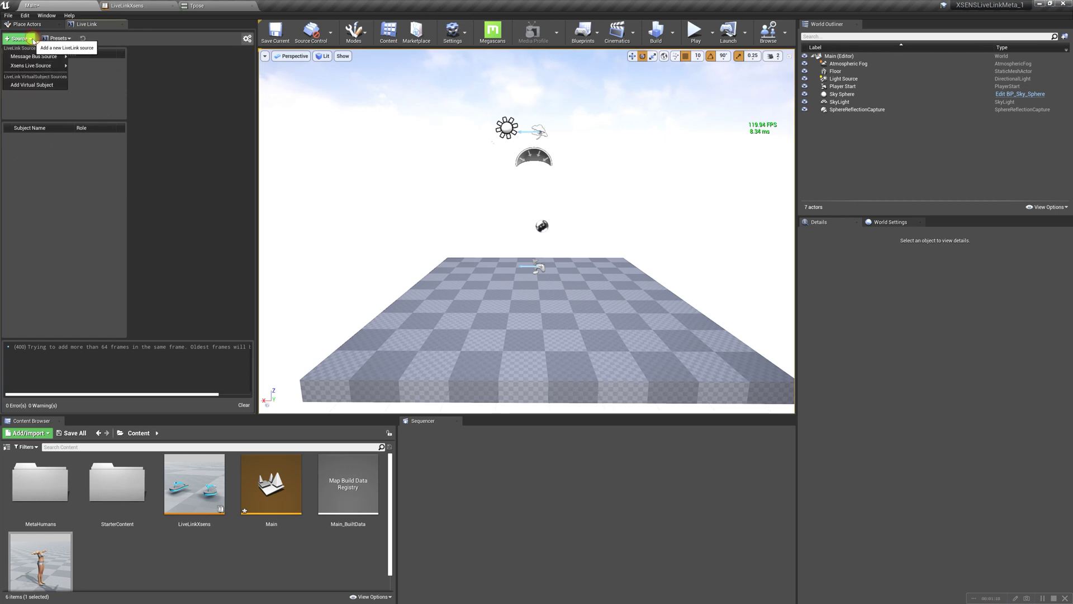
mouse_move(54, 67)
left_click(169, 75)
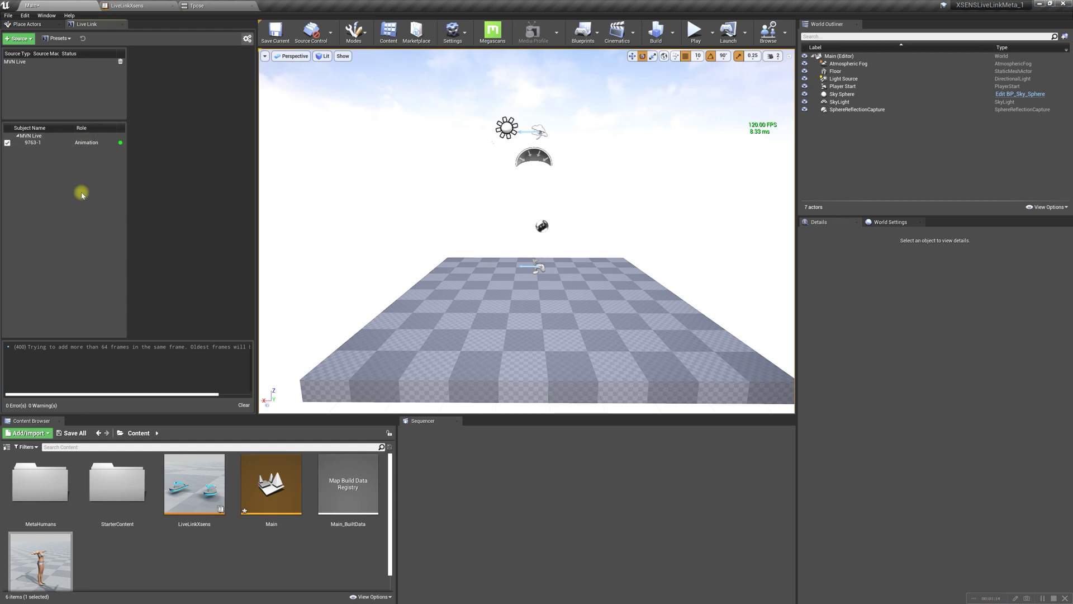
left_click(134, 5)
- Set the Live Link Pose subject to the MVN 9763 subject, compile, and return to Main
left_click(505, 372)
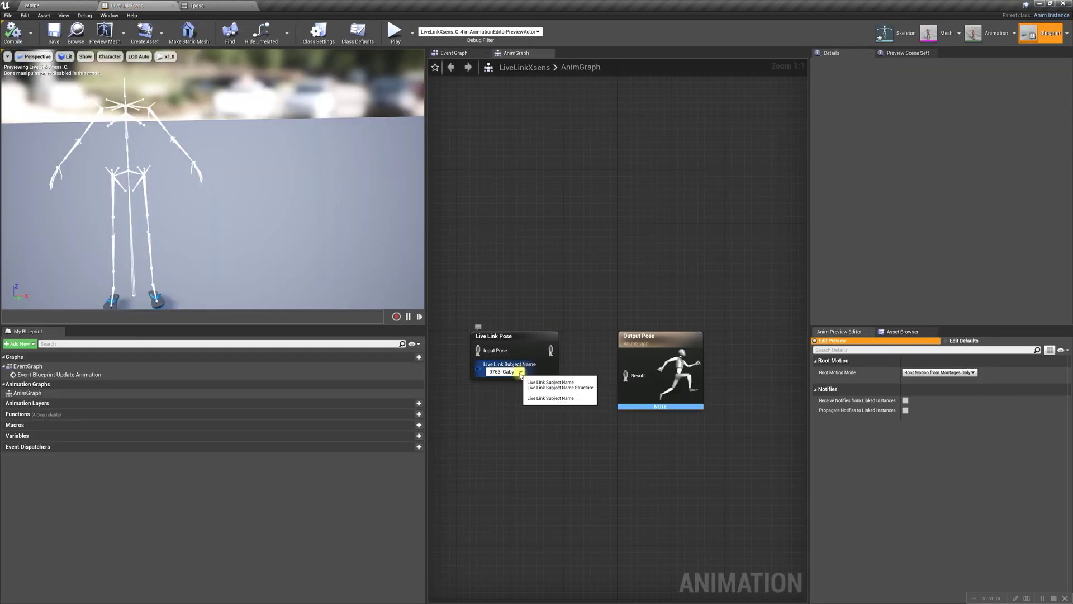
left_click(509, 399)
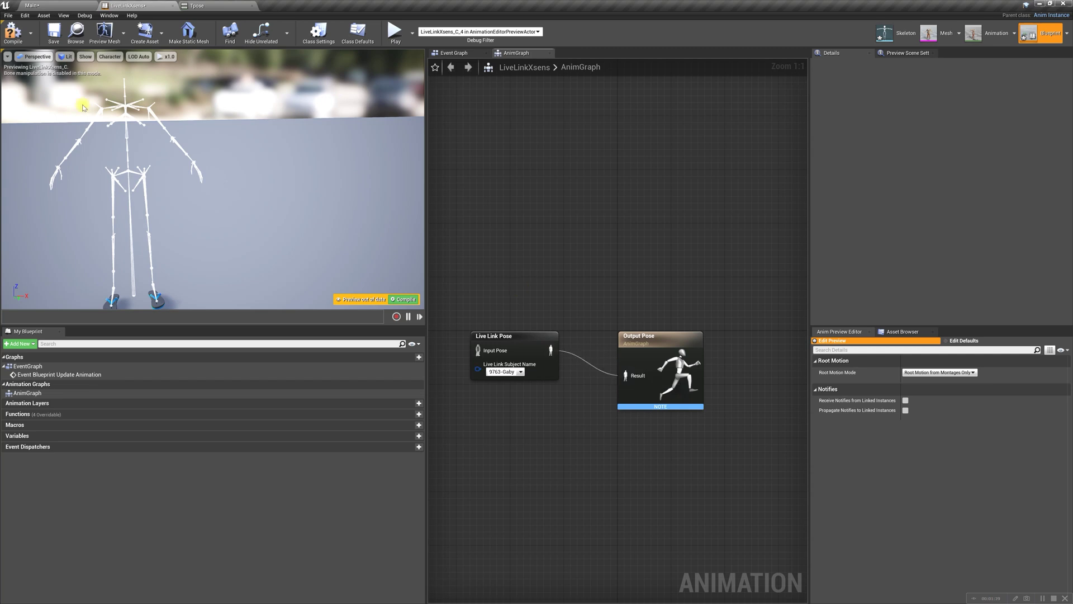
left_click(12, 31)
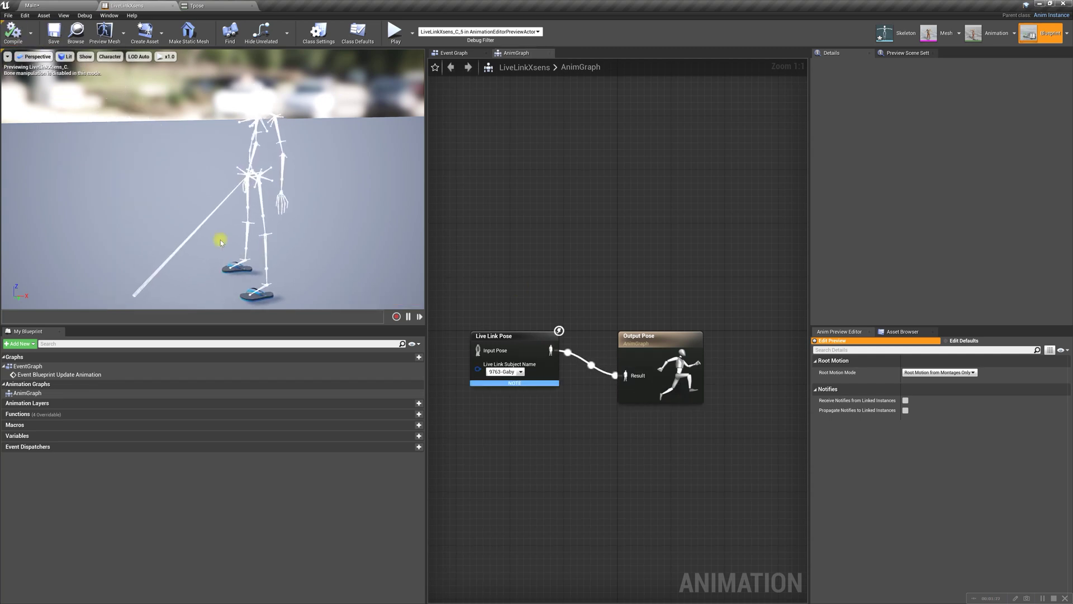
left_click(50, 7)
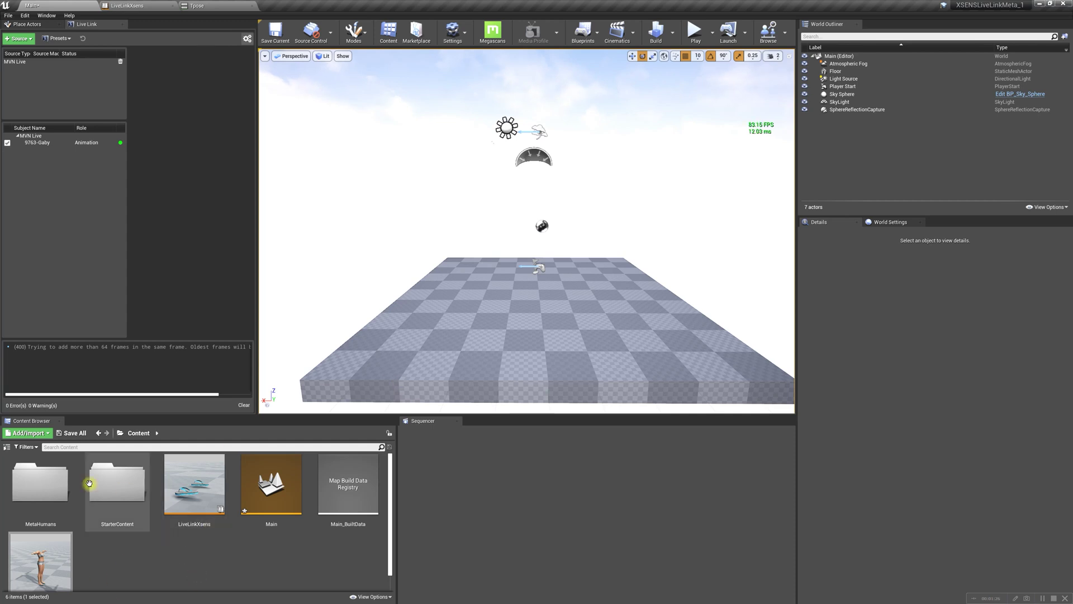
- Place BP_KendraVOne from MetaHumans/KendraVOne into the level, turned 180° to face the camera
double_click(59, 487)
double_click(114, 489)
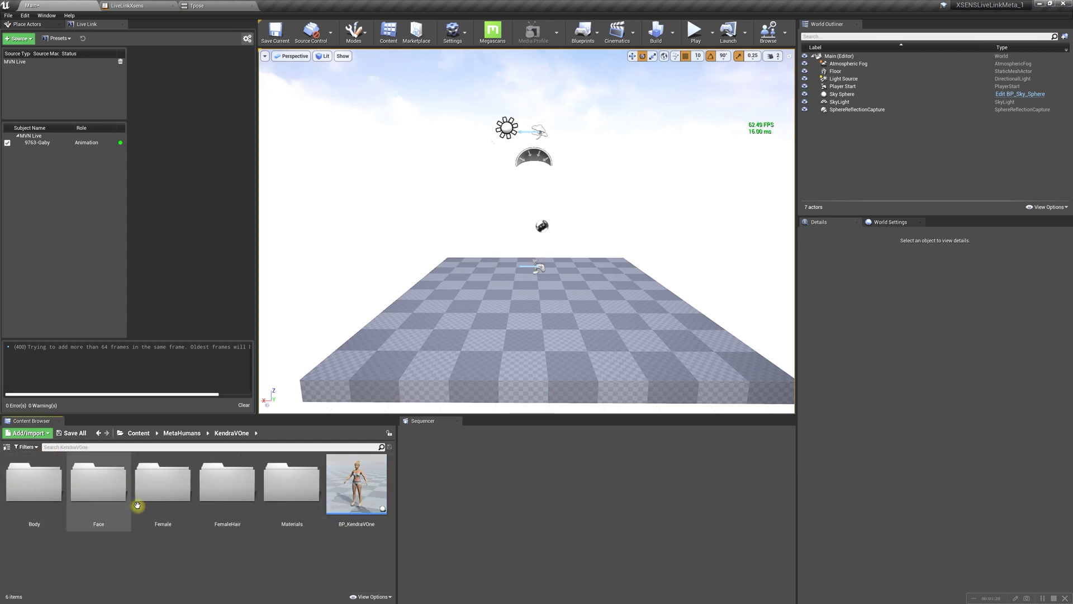
left_click_drag(352, 492, 545, 313)
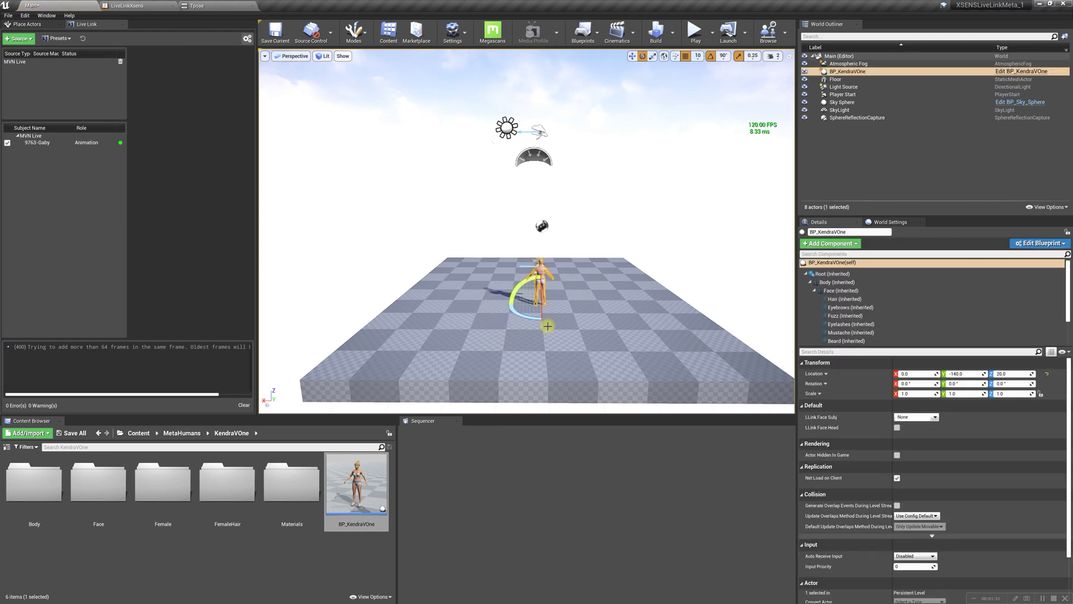
key("f")
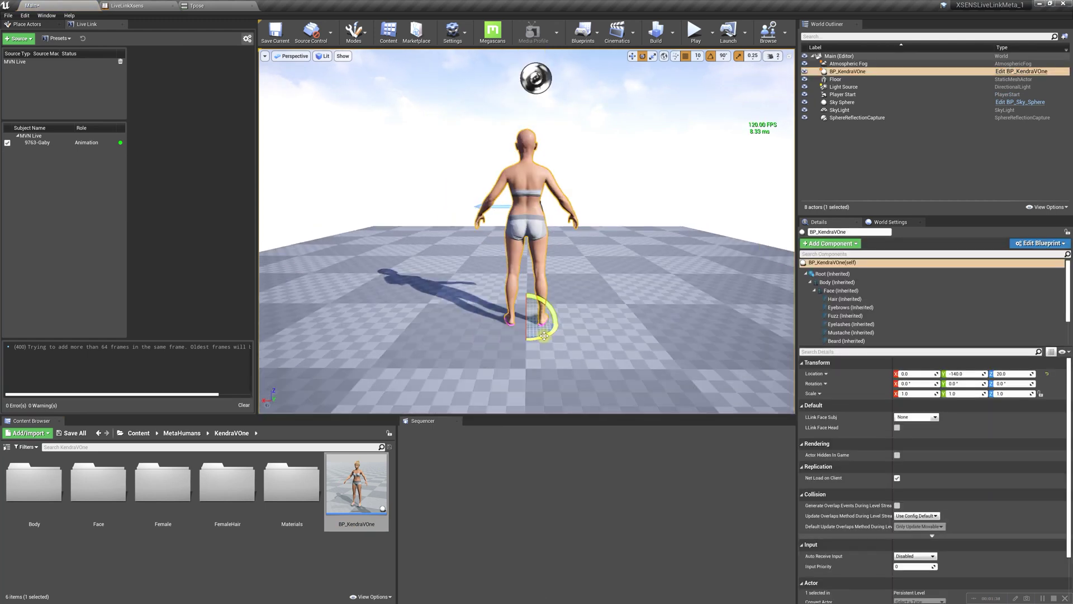
left_click_drag(544, 336, 94, 335)
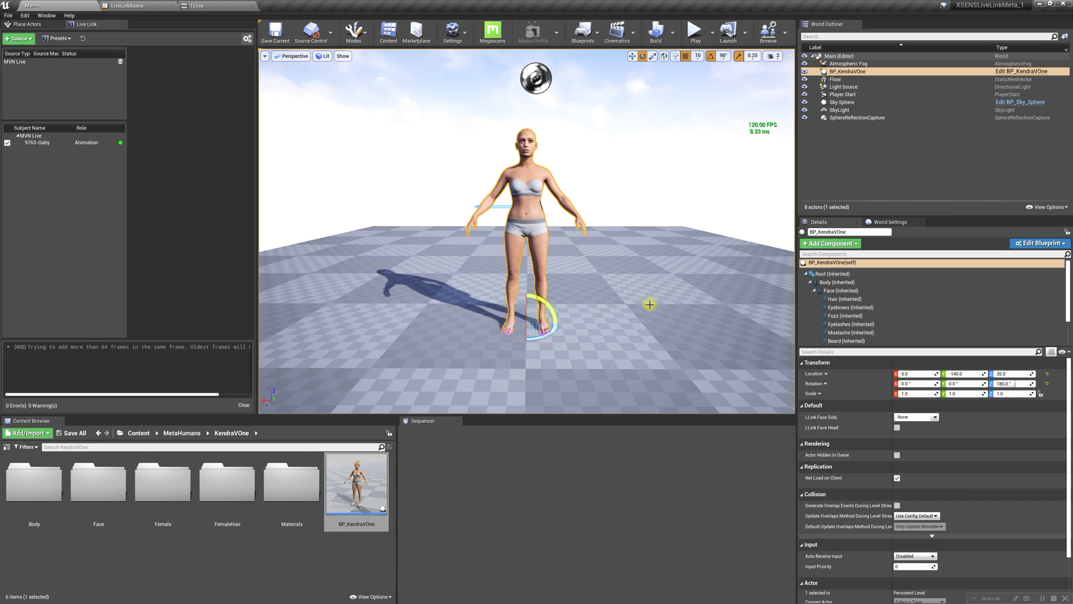
scroll(627, 343, "up", 2)
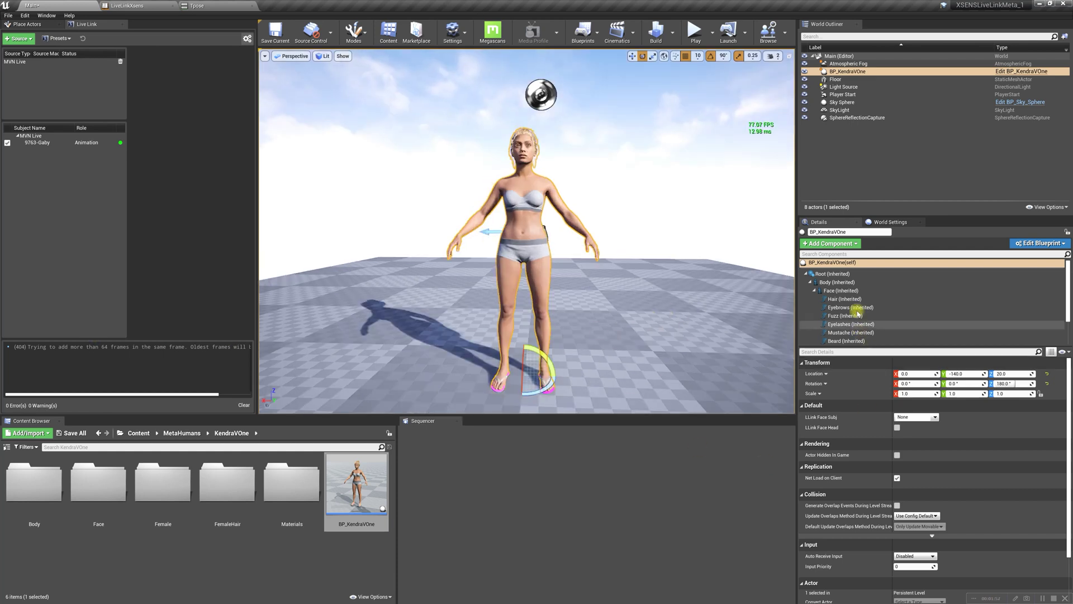
- Set the Body to Use Animation Blueprint with class LiveLinkXsens, then start Play-in-Editor
left_click(836, 283)
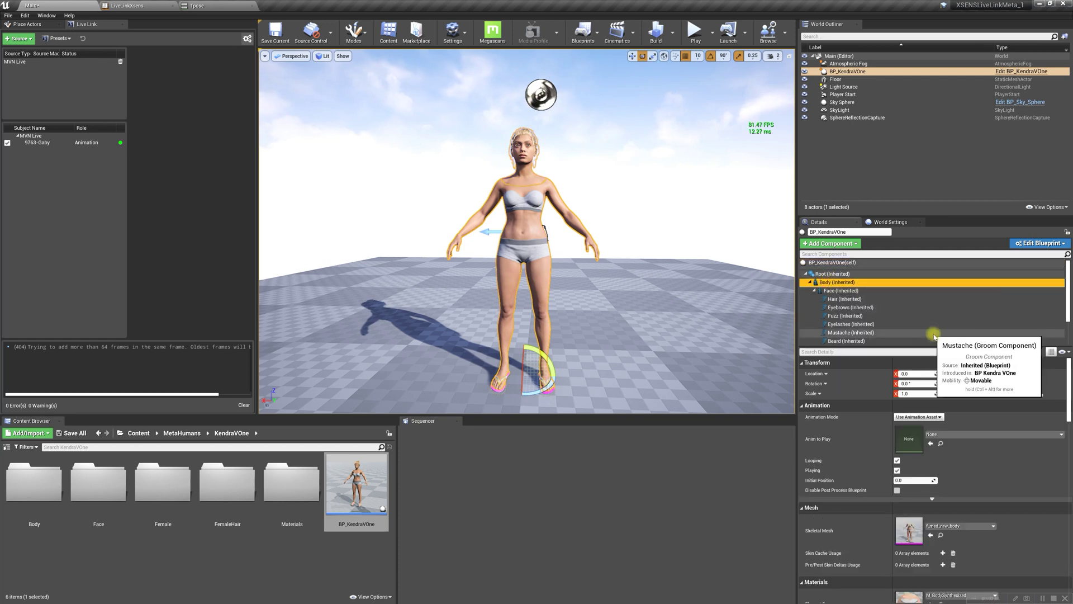
left_click(939, 417)
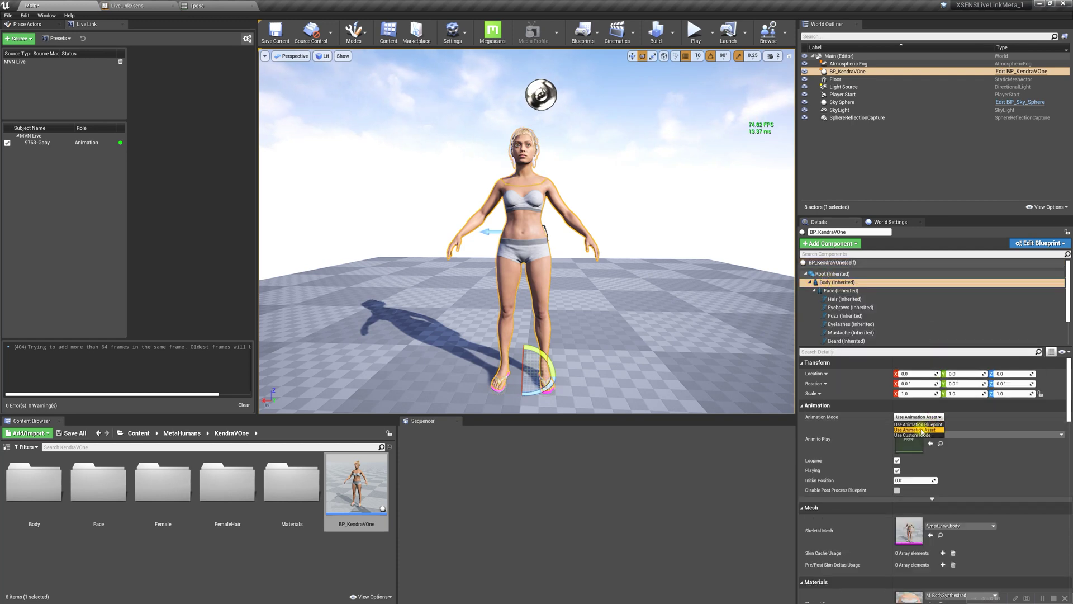
left_click(914, 424)
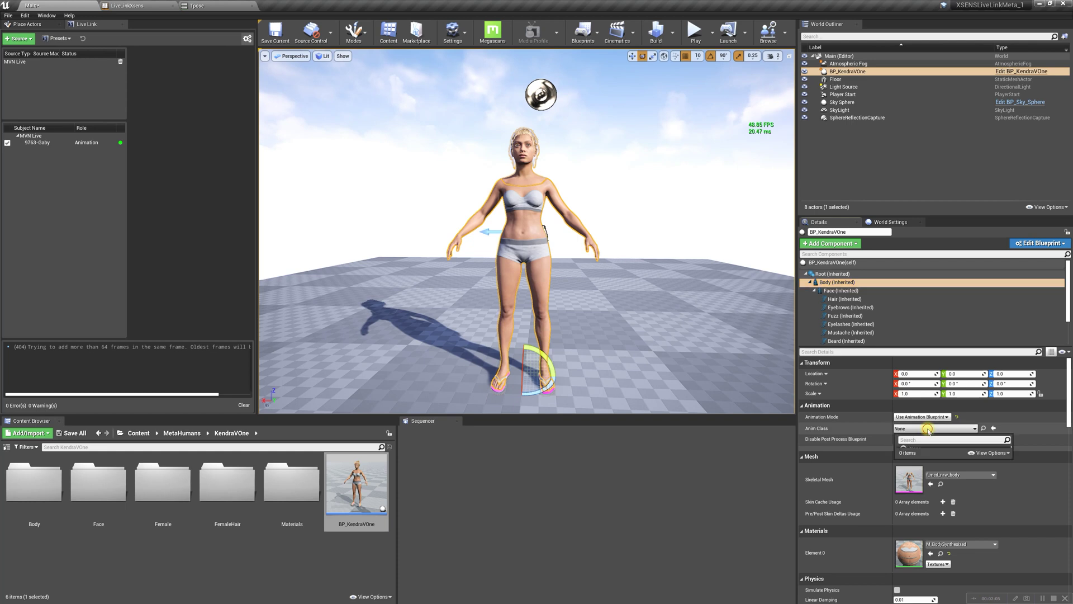
left_click(930, 428)
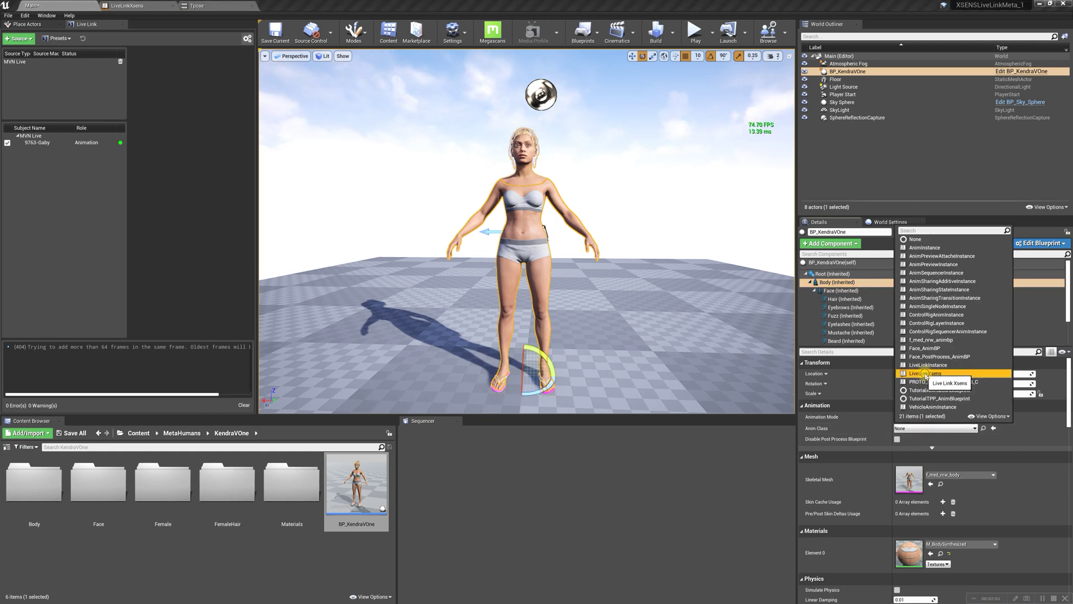
left_click(925, 374)
left_click(694, 31)
key("s")
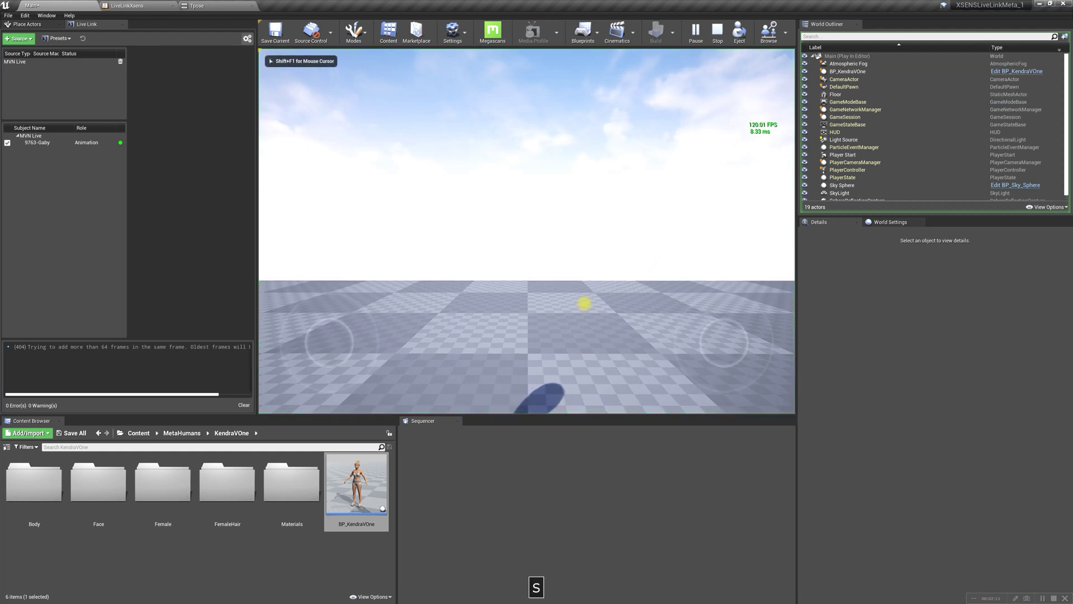
key("d")
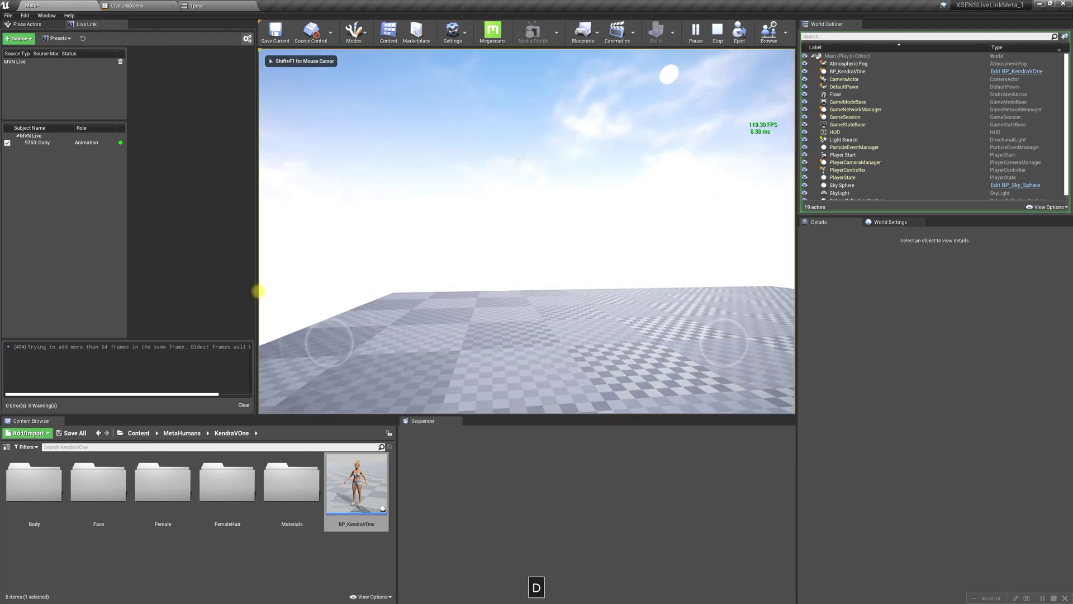
key("w")
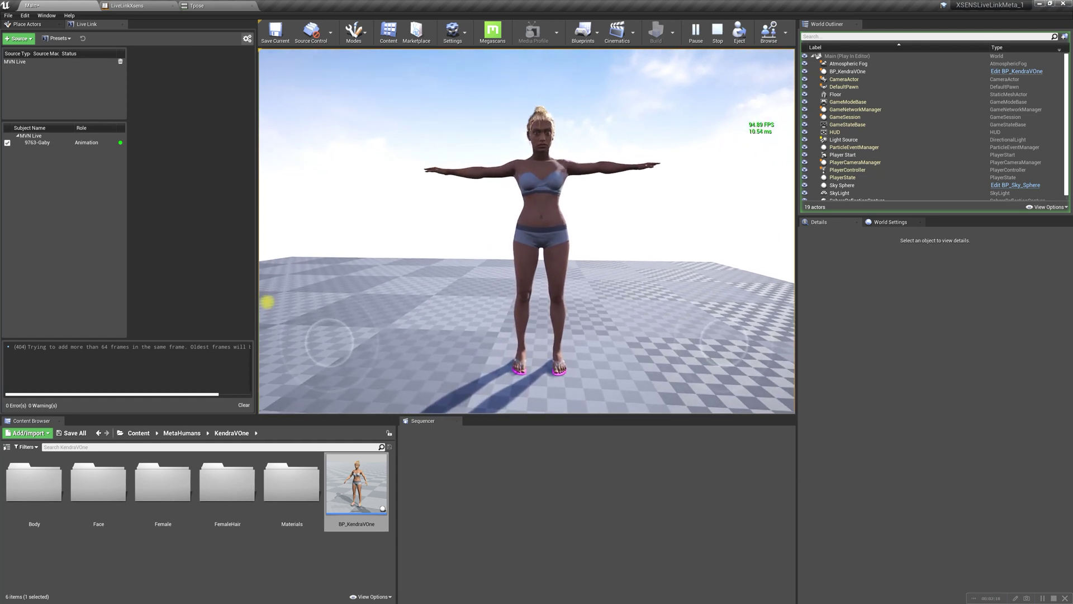
key("s")
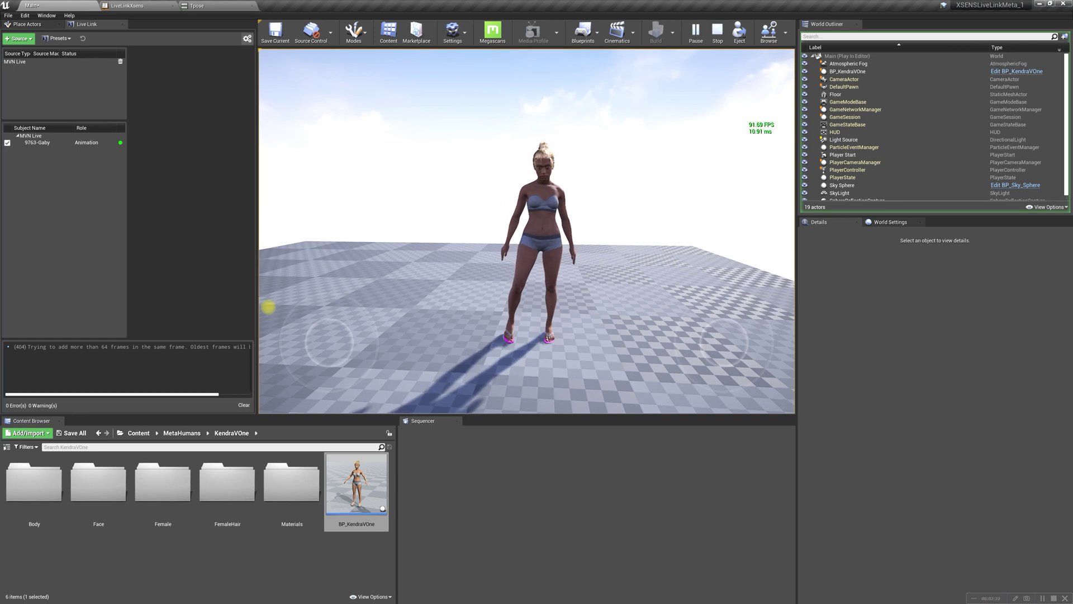
key("Escape")
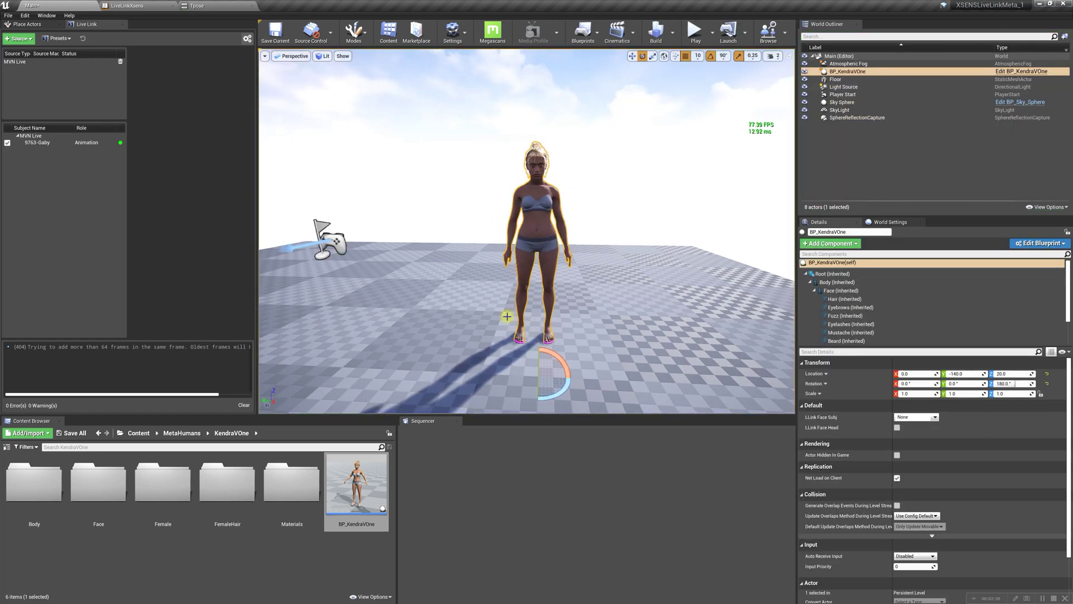
- Add a Live Link Skeletal Animation component via 'live' search, select the light, and scrub MVN forward
left_click(854, 245)
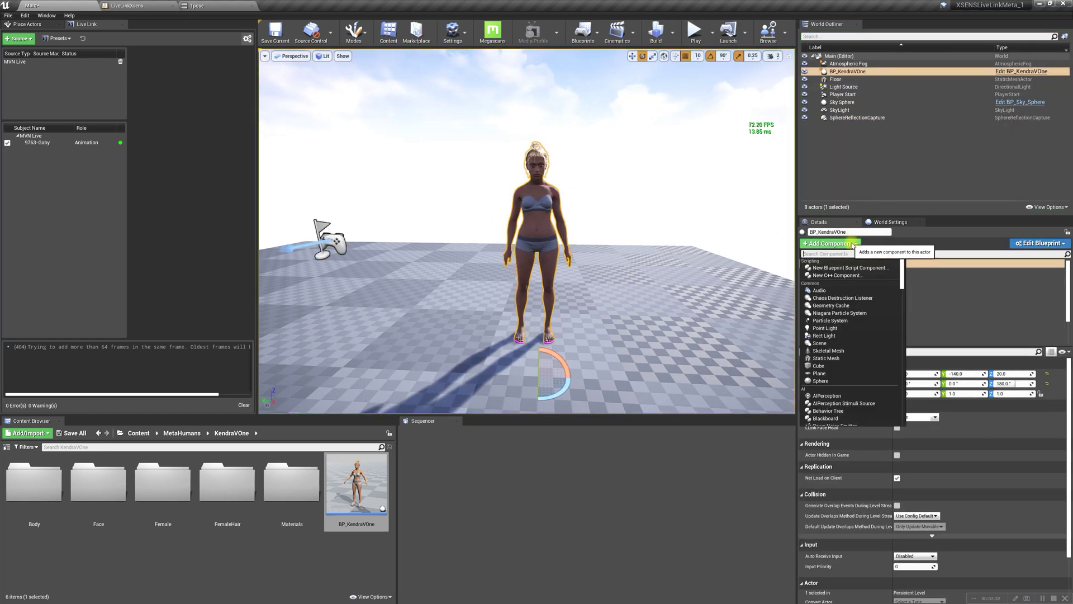
type("live")
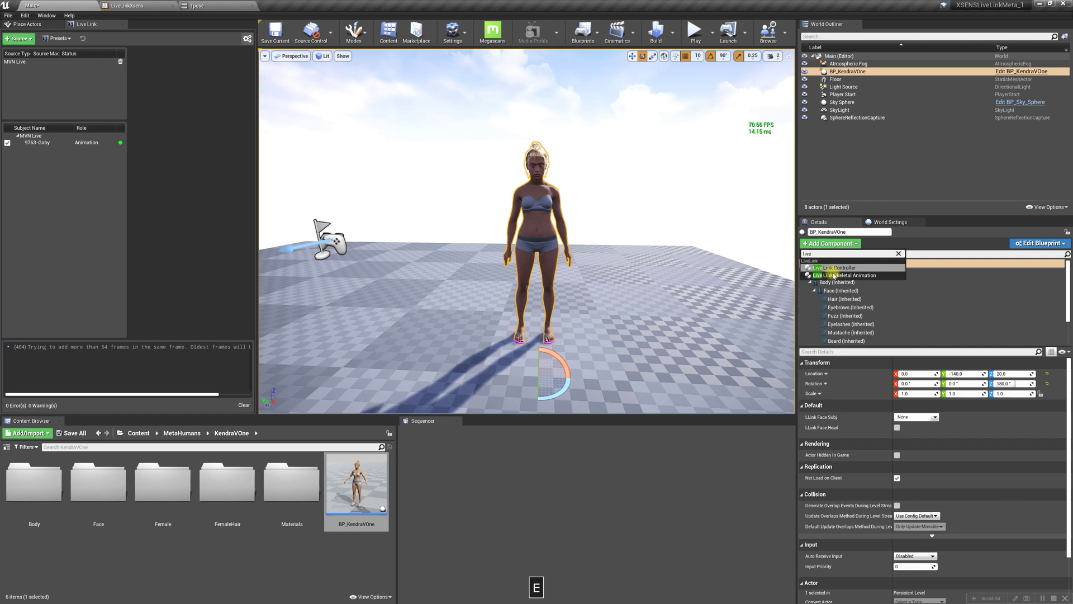
left_click(834, 275)
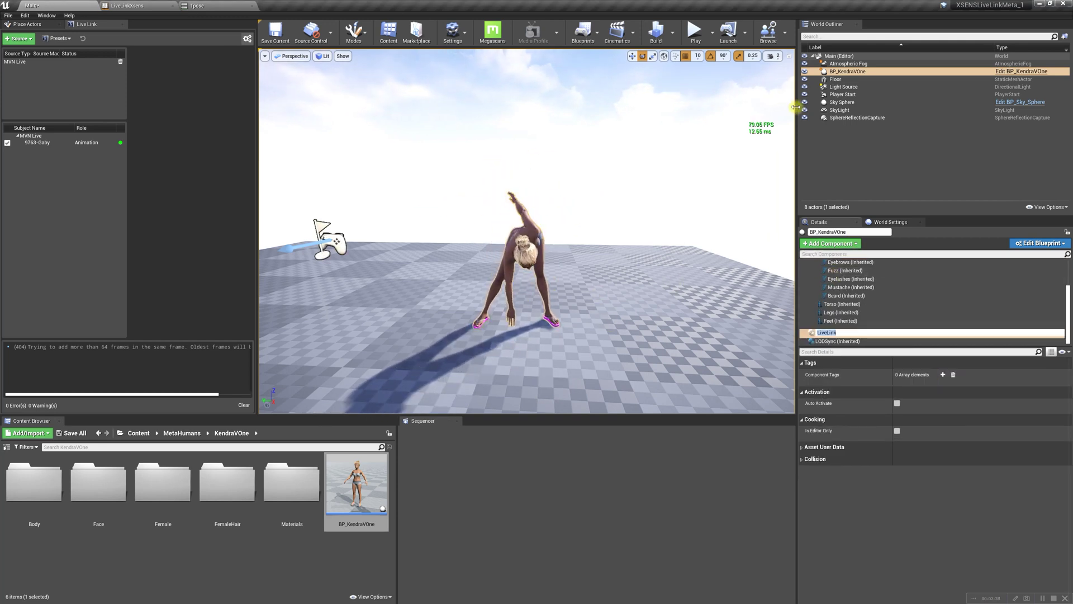
left_click(842, 87)
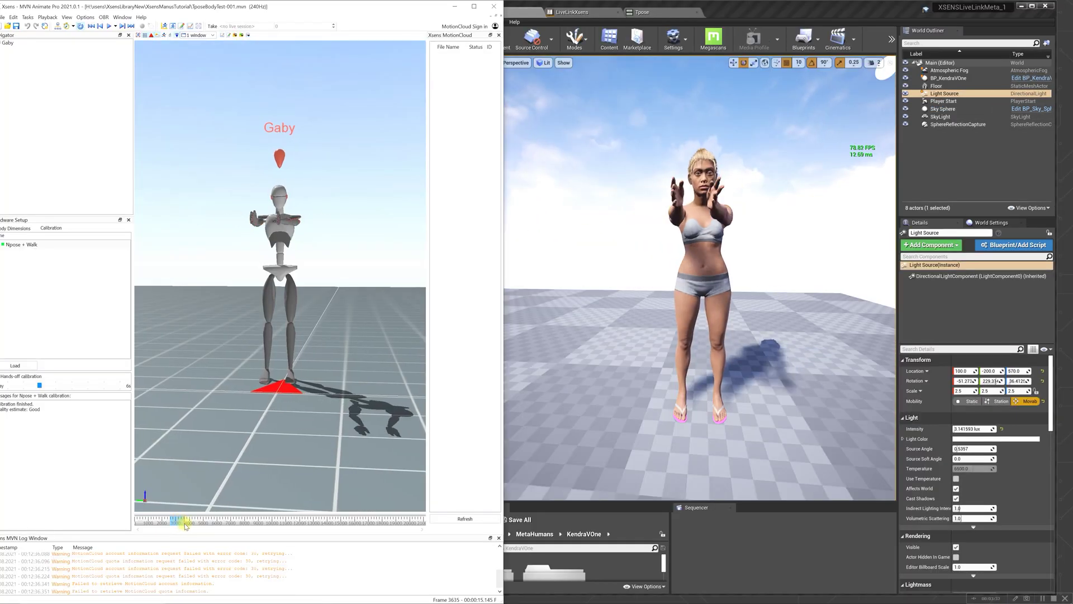
left_click_drag(186, 525, 199, 529)
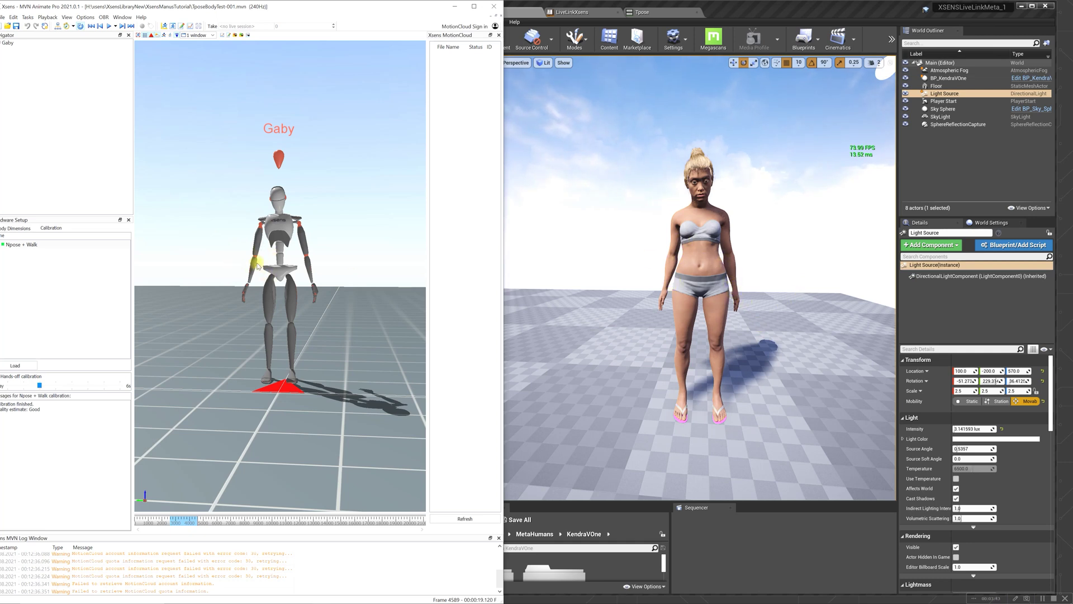
- Keep the MVN camera at fixed angle and distance, and orbit to a side view of the MetaHuman
right_click(313, 222)
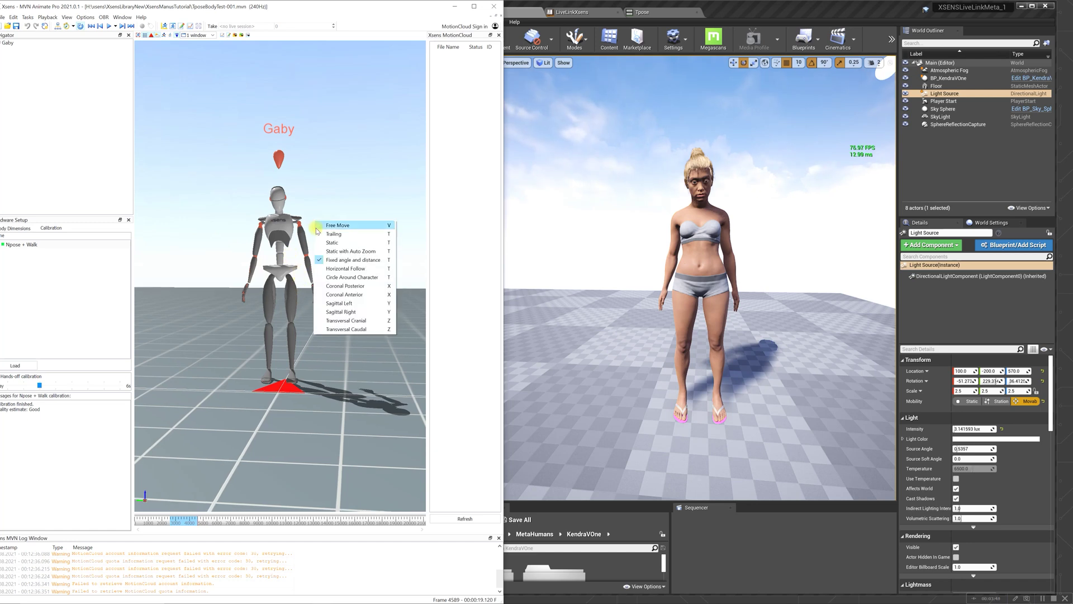
left_click(345, 264)
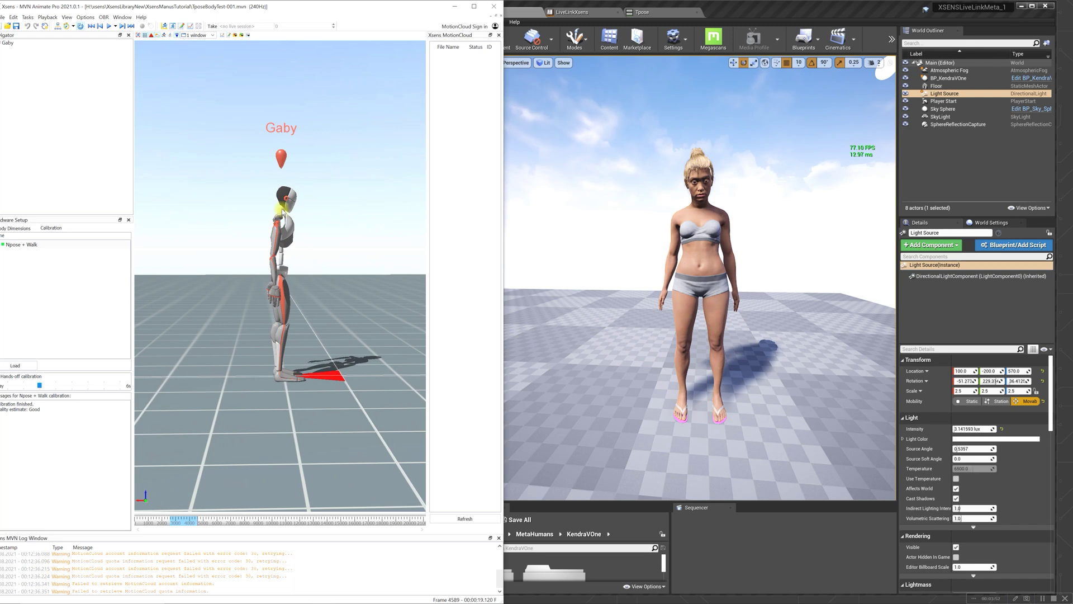
left_click_drag(778, 313, 692, 186, "alt")
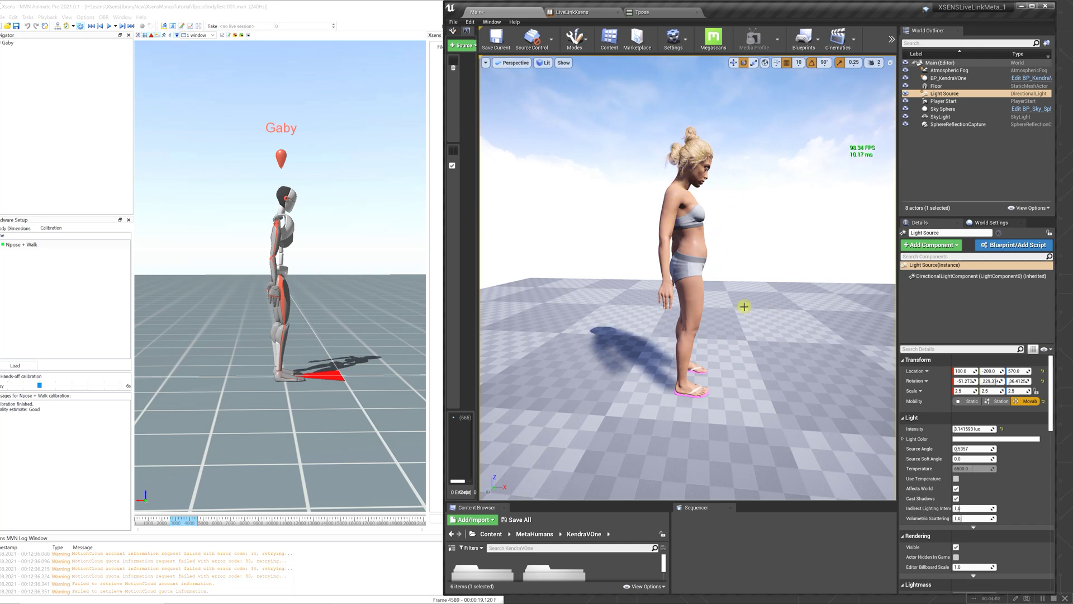
left_click_drag(744, 306, 692, 83, "alt")
left_click(665, 14)
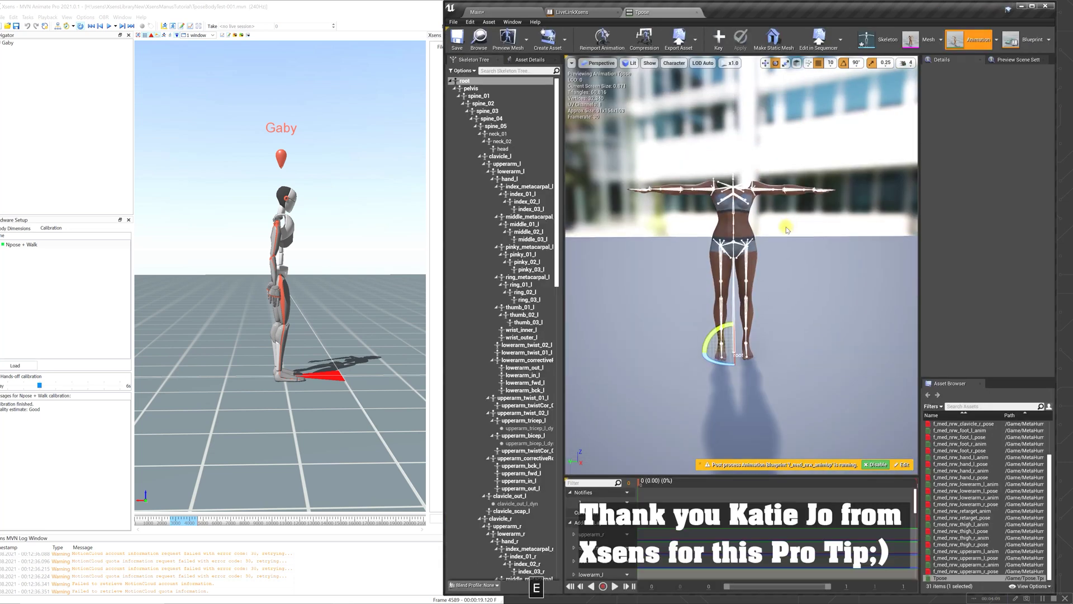
- In Right view with 5° rotation snap, tilt neck_01 back by 10°
left_click(598, 63)
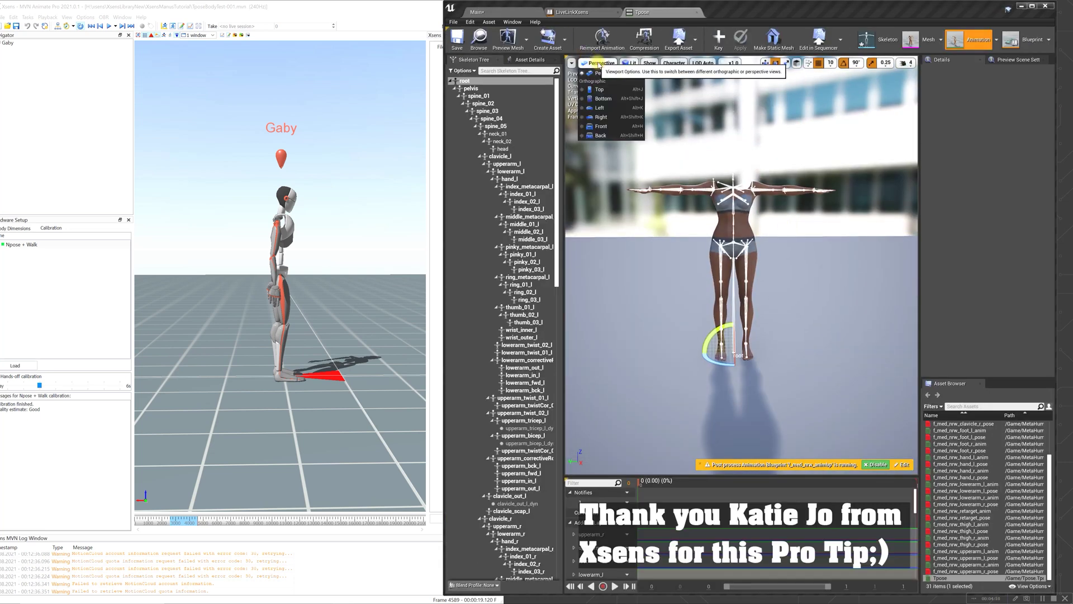
left_click(604, 118)
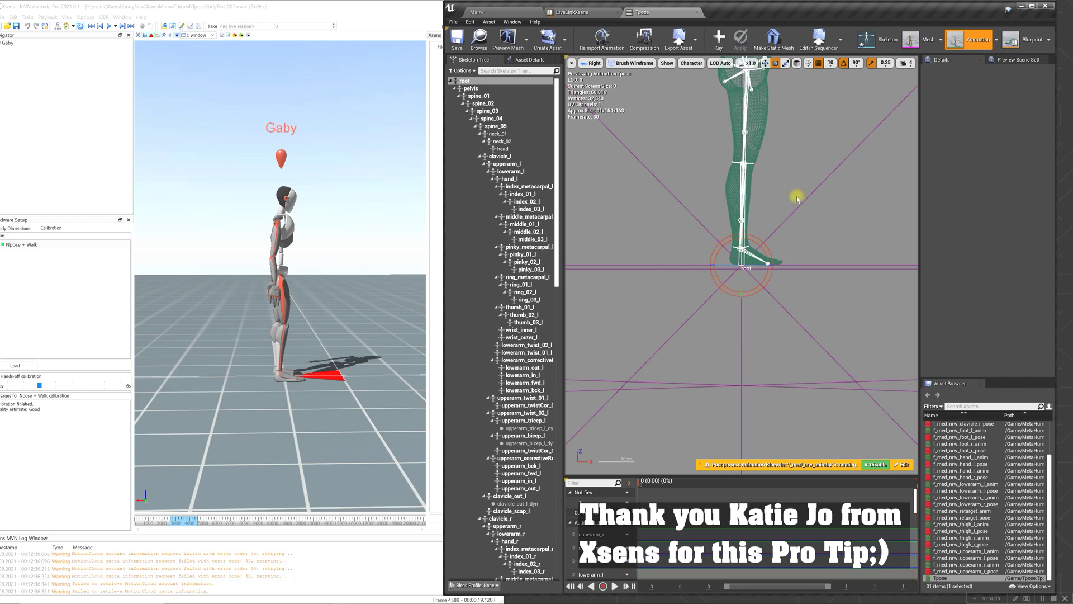
scroll(788, 408, "up", 6)
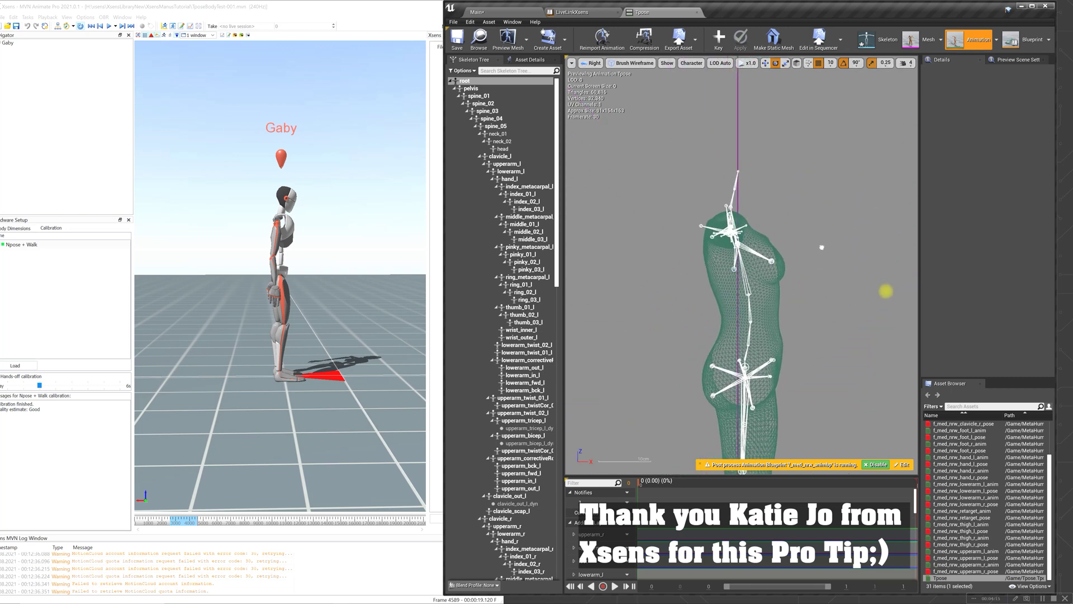
left_click(726, 213)
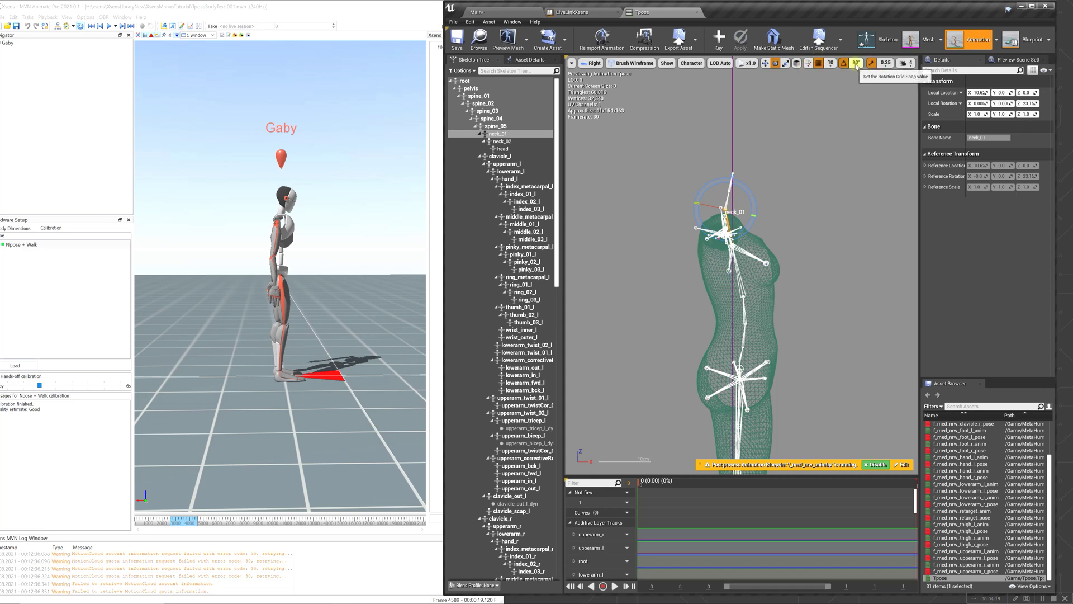
left_click(855, 63)
left_click(866, 84)
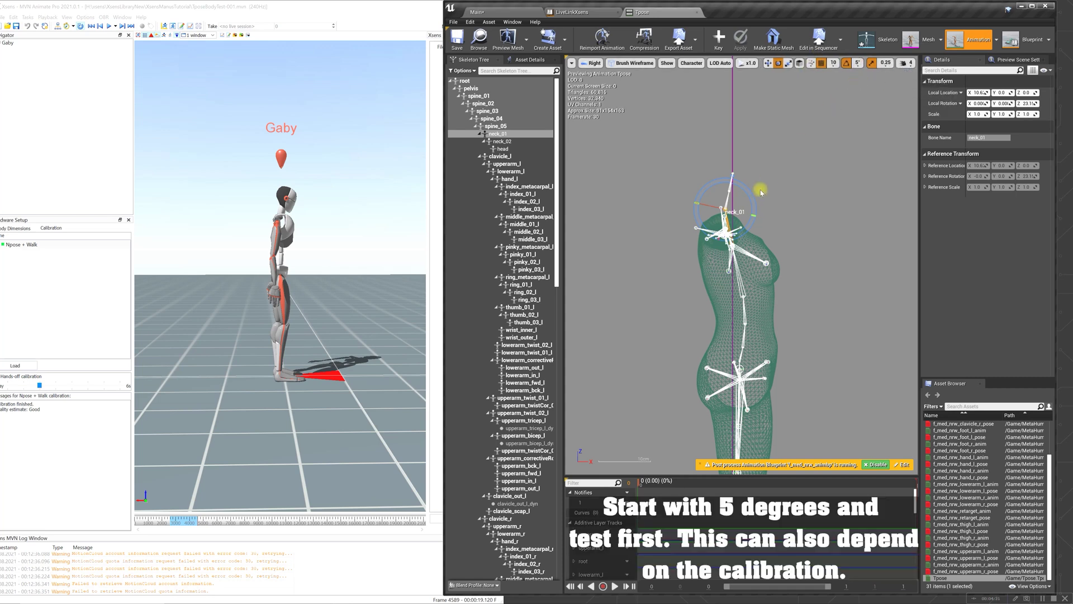
left_click_drag(752, 195, 746, 188)
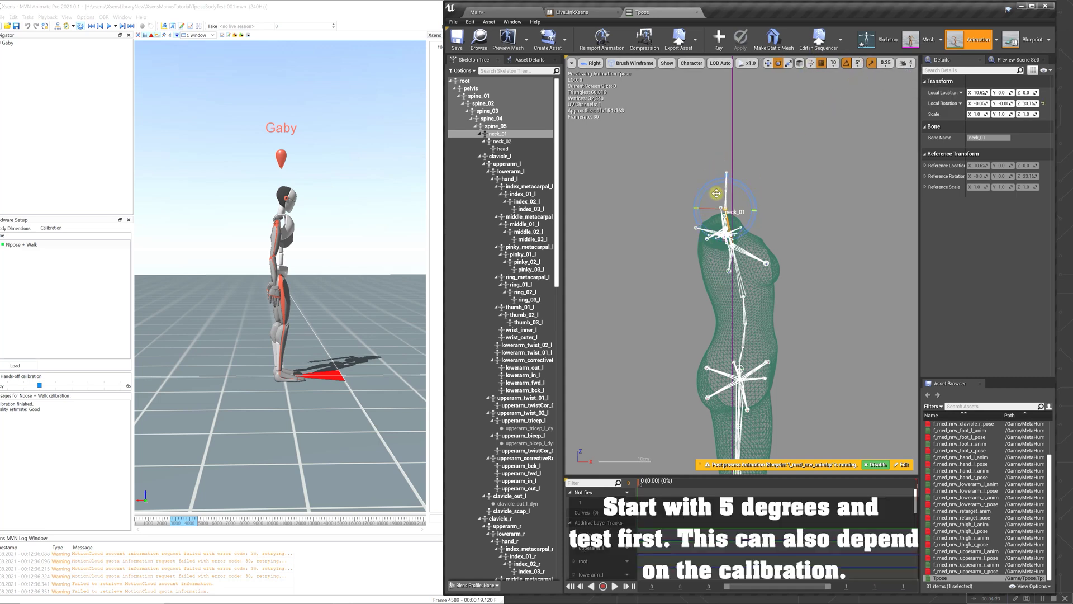
- In Front view, rotate upperarm_r and upperarm_l forward 5°, then return to lit perspective
left_click(591, 63)
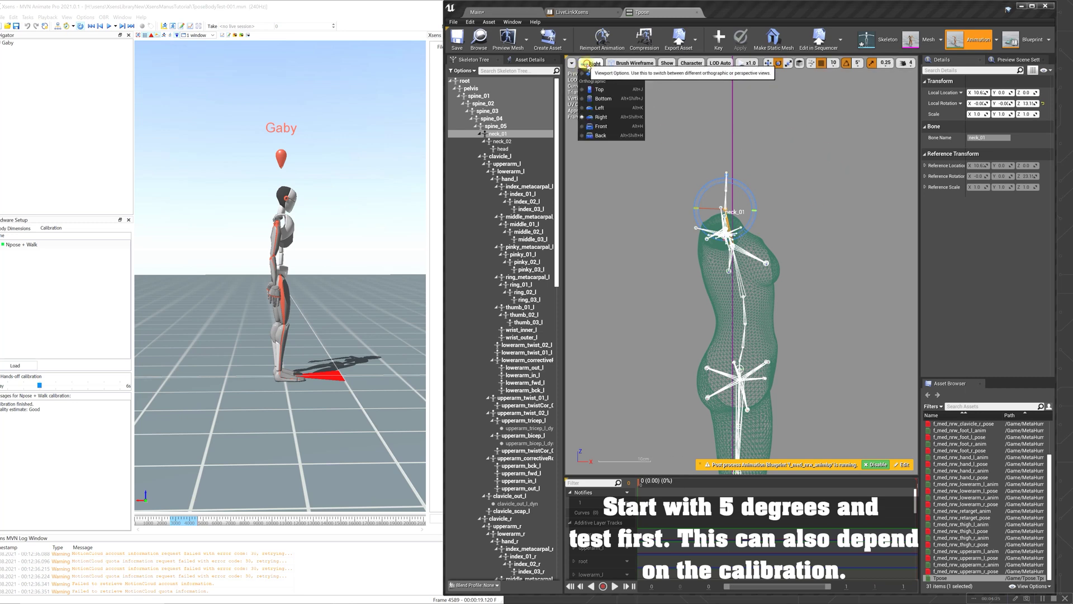
left_click(601, 126)
right_click_drag(814, 347, 805, 278)
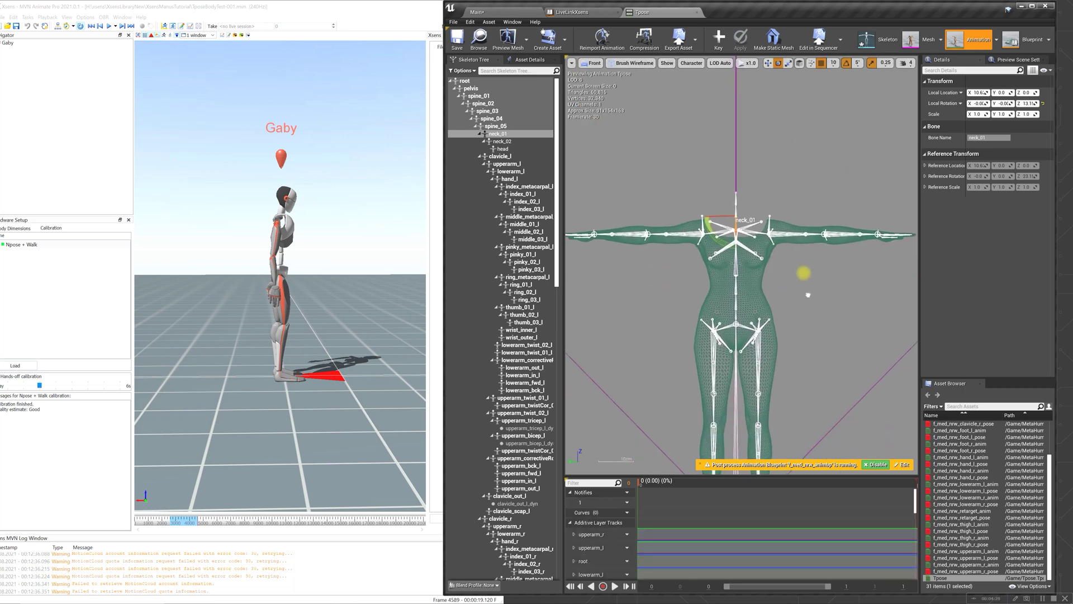
left_click(709, 233)
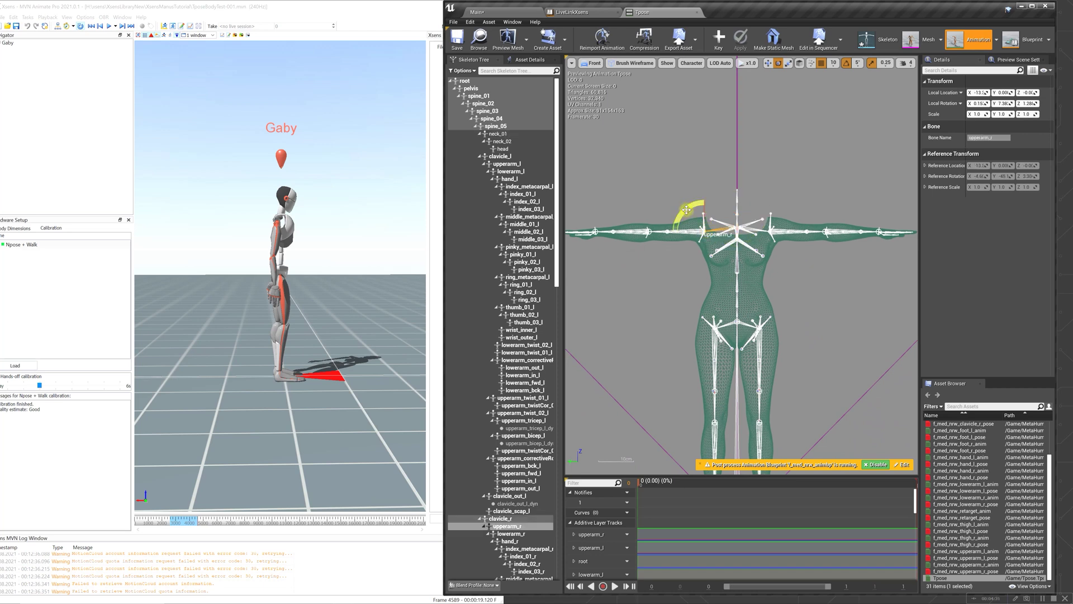
left_click_drag(686, 209, 792, 231)
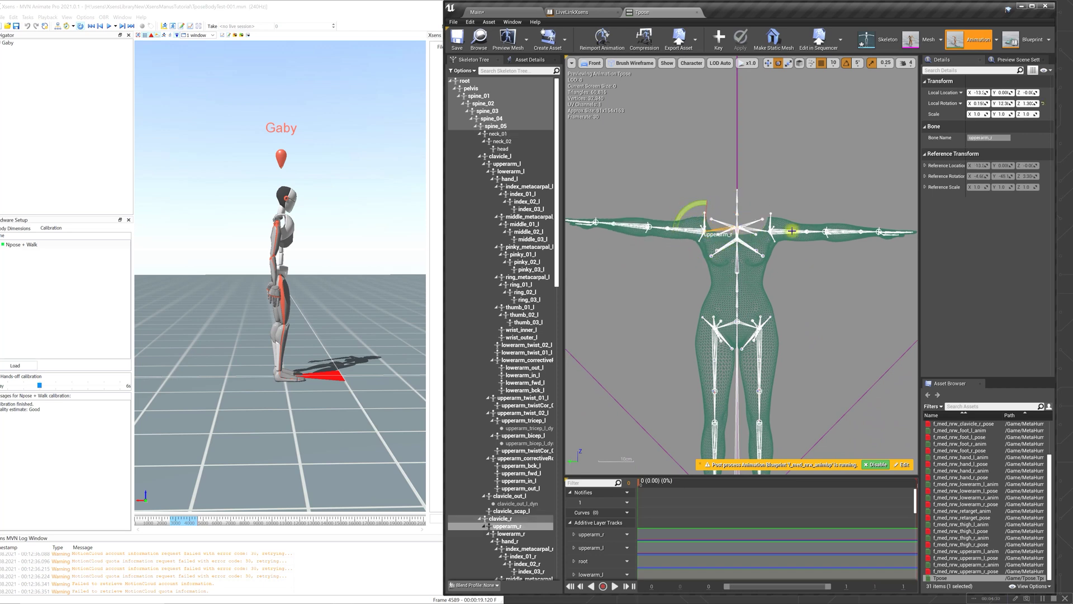
left_click(764, 234)
left_click_drag(756, 204, 758, 209)
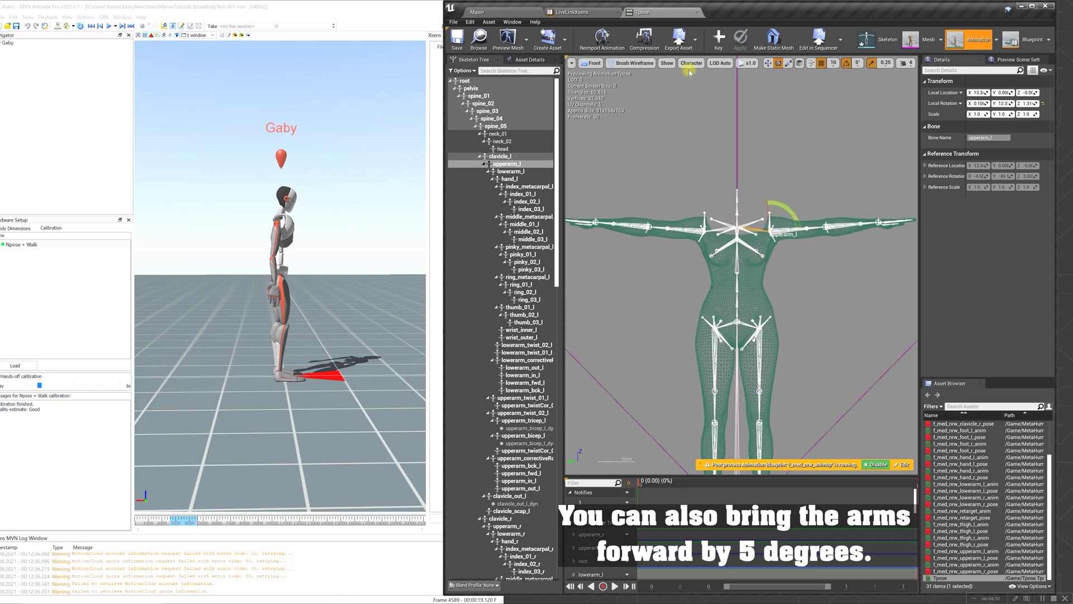
left_click(592, 62)
left_click(608, 78)
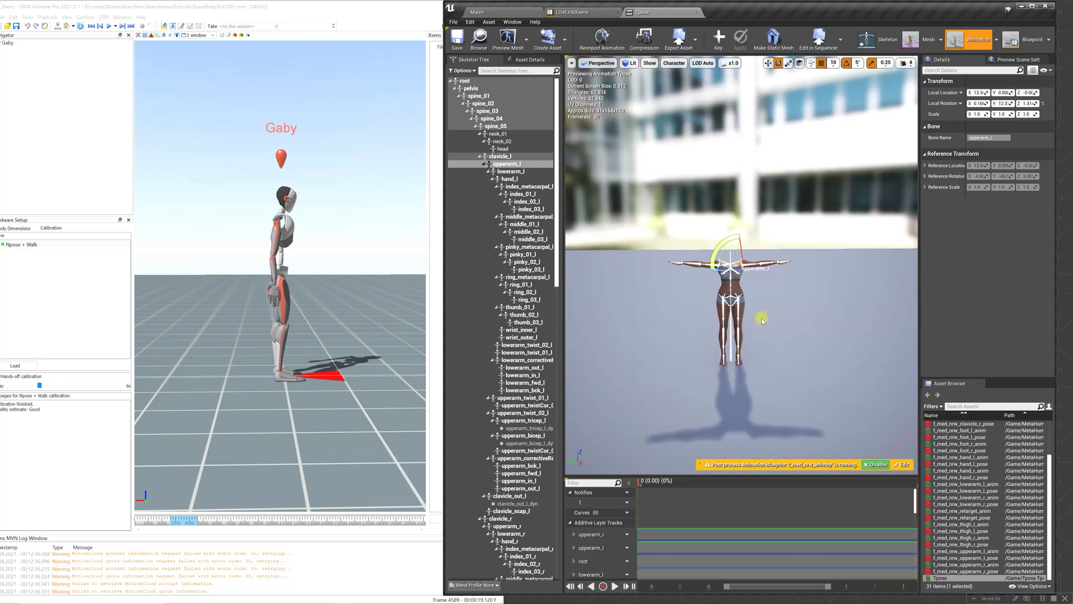
left_click(465, 81)
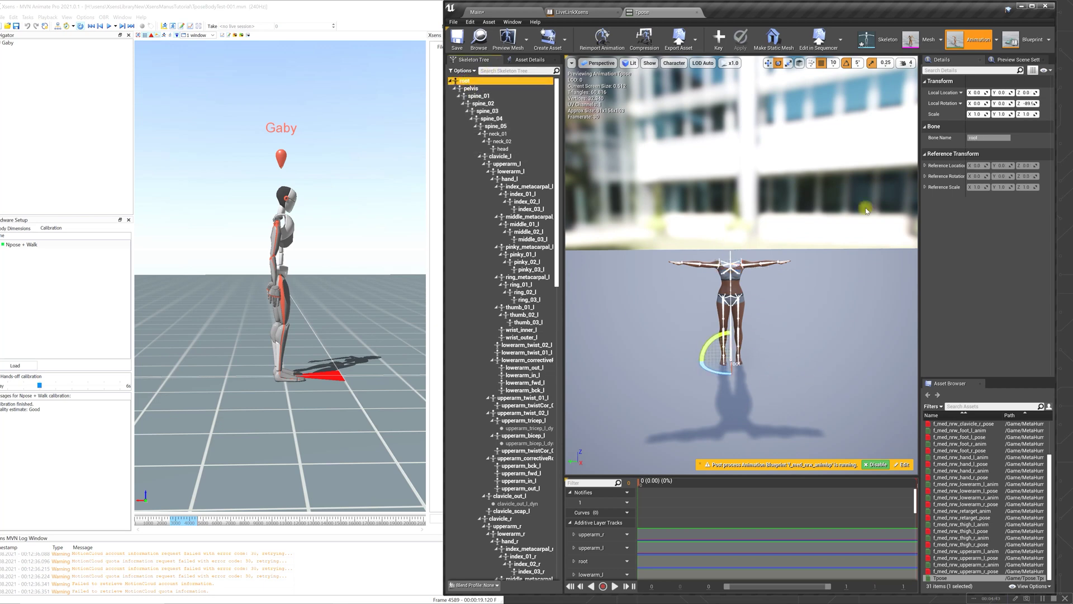
- Set rotation snap to 90° and turn the character at the root back to face front
left_click(719, 44)
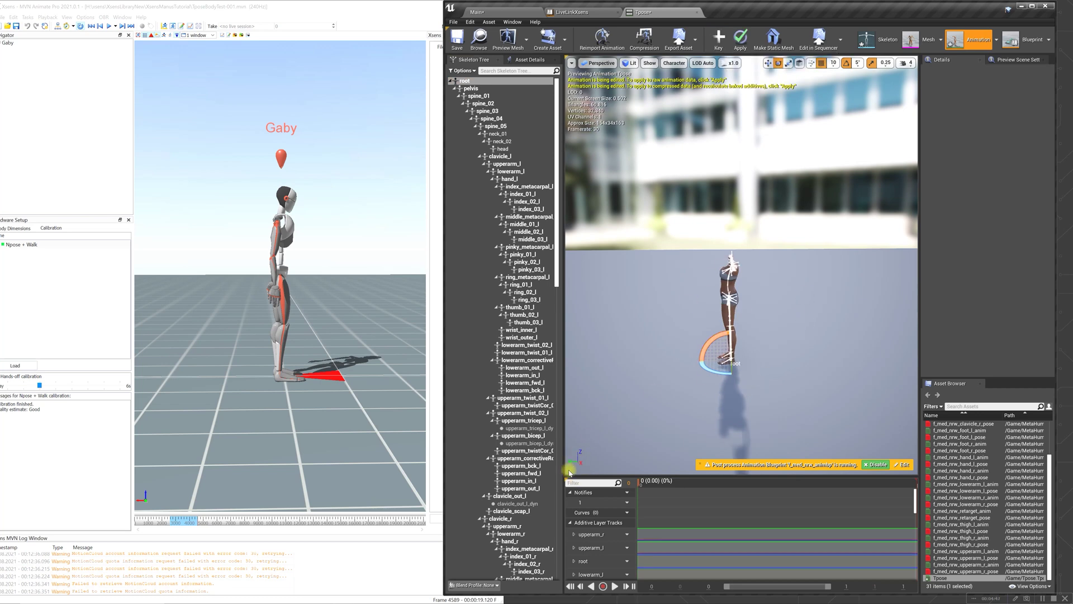
left_click(857, 63)
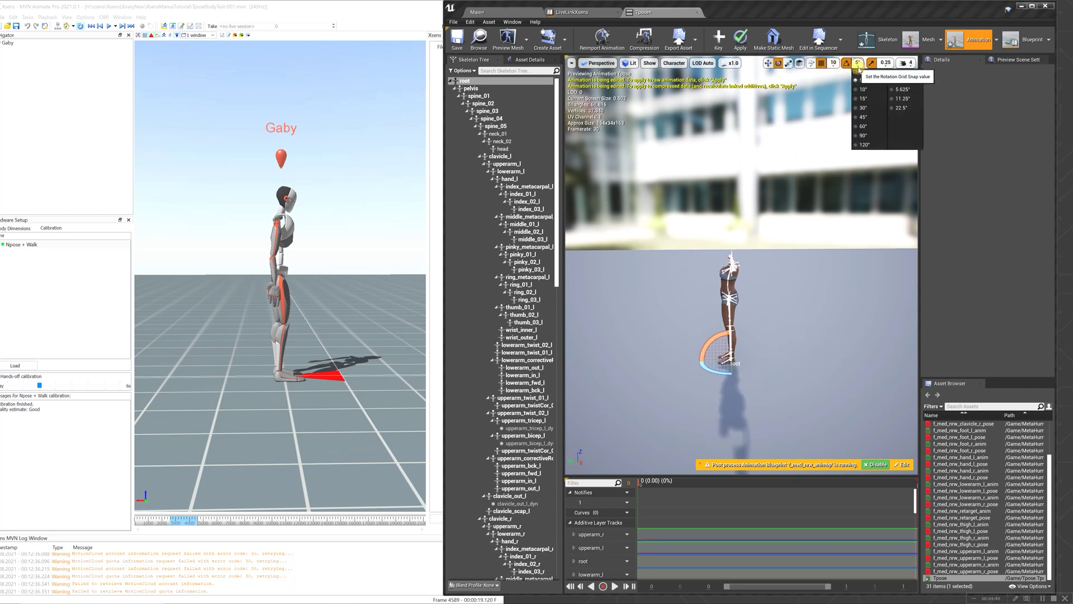
left_click(863, 139)
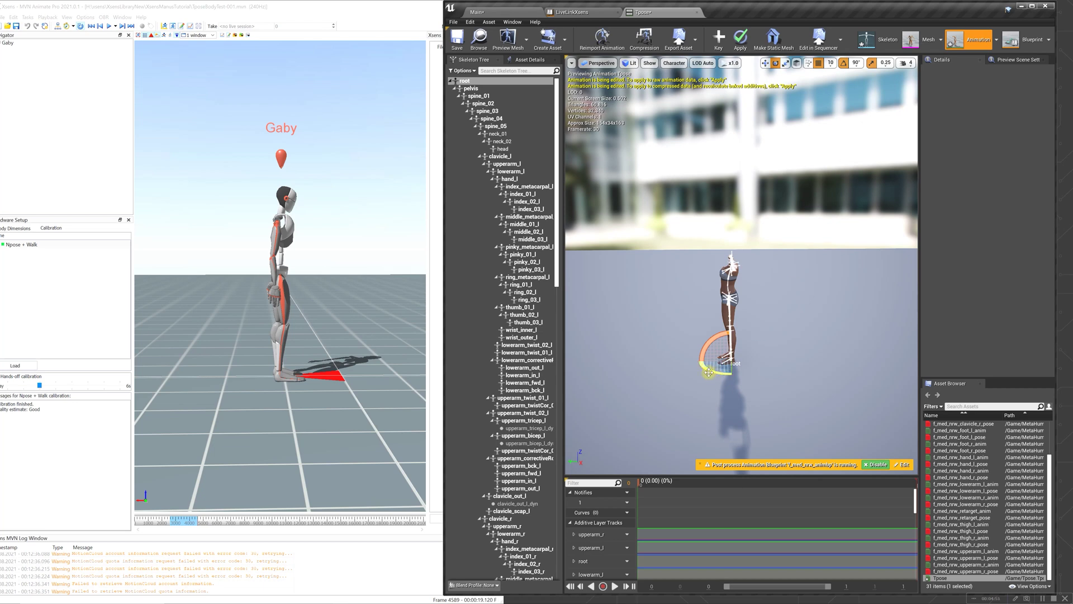
left_click_drag(726, 375, 847, 377)
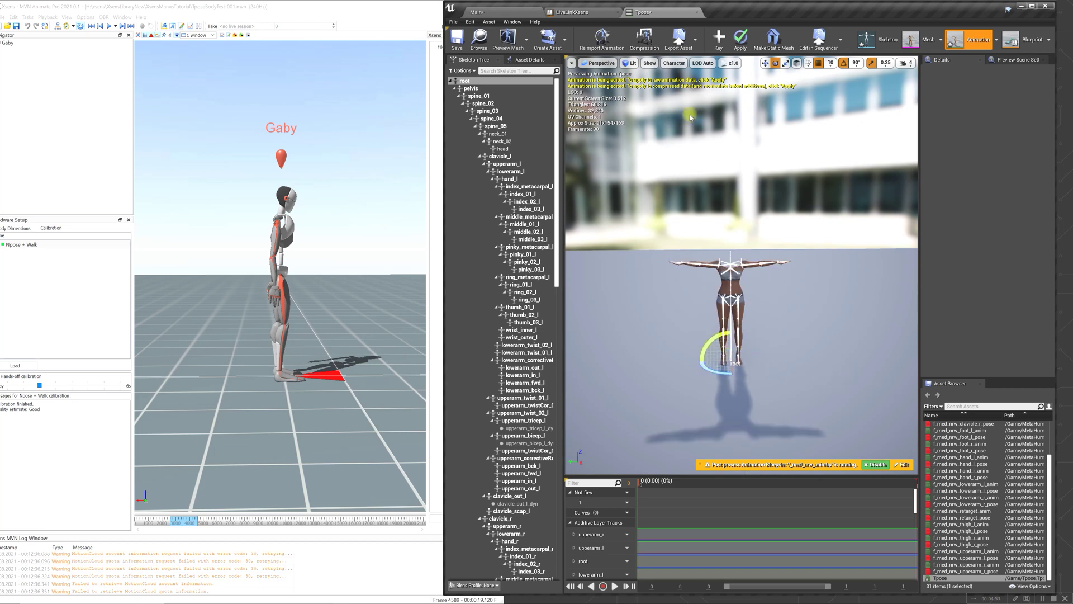
- Apply and save the Tpose animation, then switch to the LiveLinkXsens blueprint
left_click(740, 39)
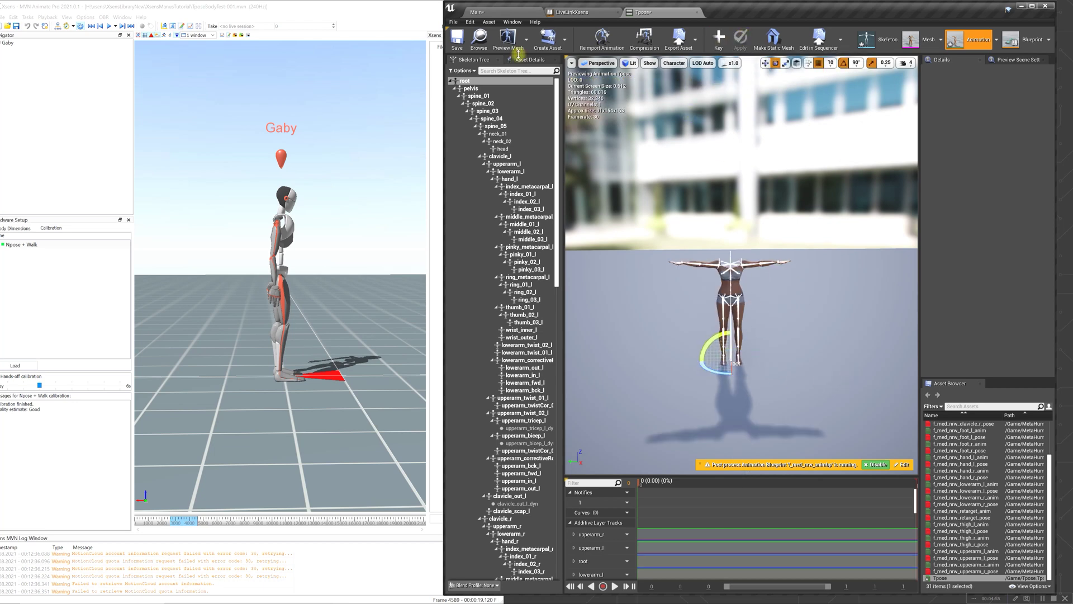
left_click(457, 40)
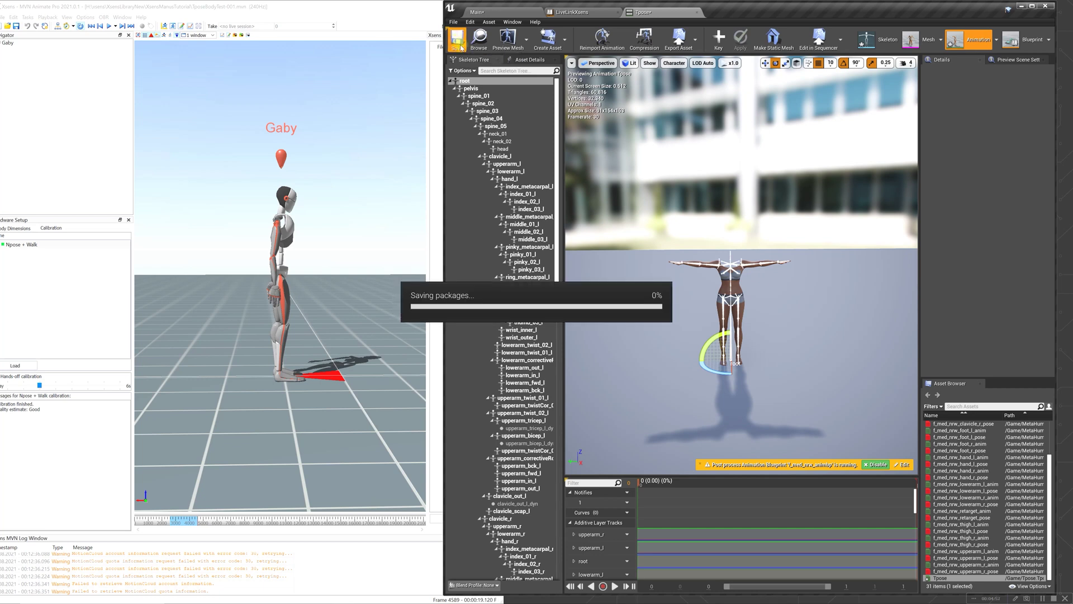
left_click(601, 13)
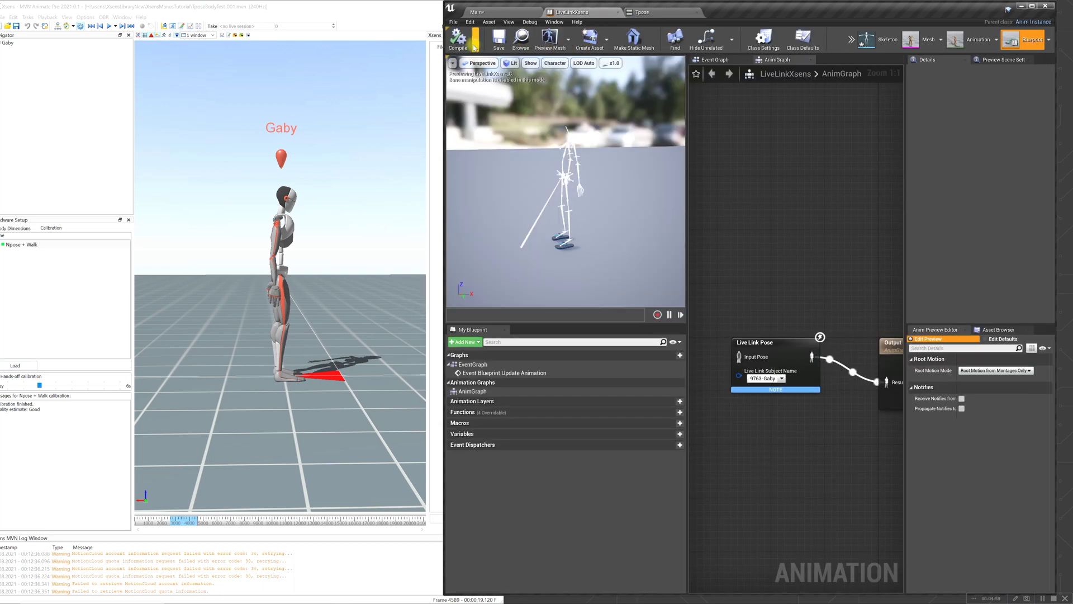
- Return to the Main level and orbit the viewport to face the MetaHuman frontally
left_click(492, 12)
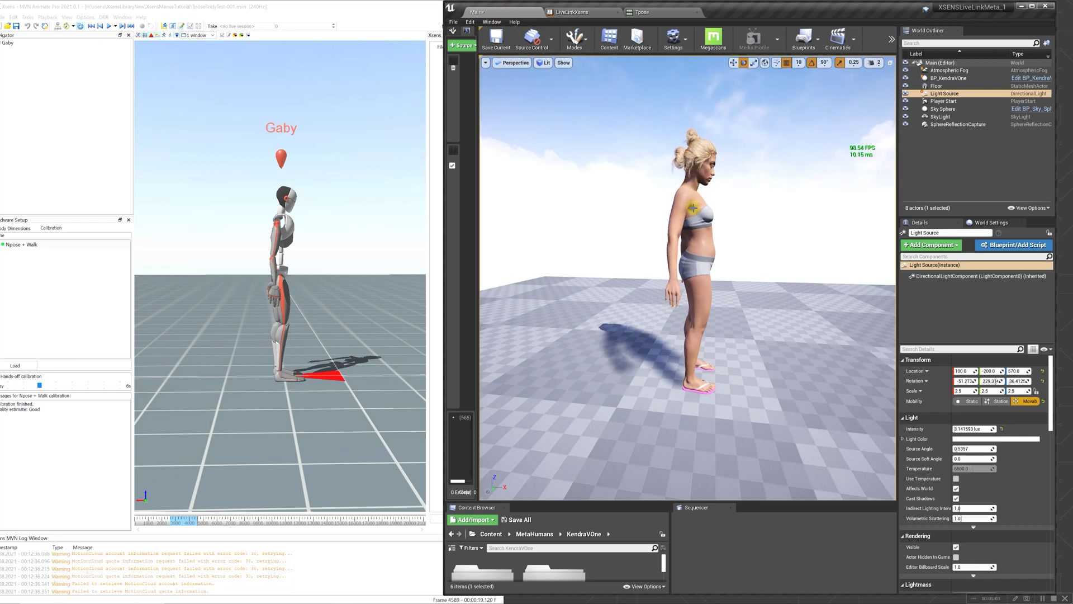
key("d")
right_click_drag(757, 294, 665, 228)
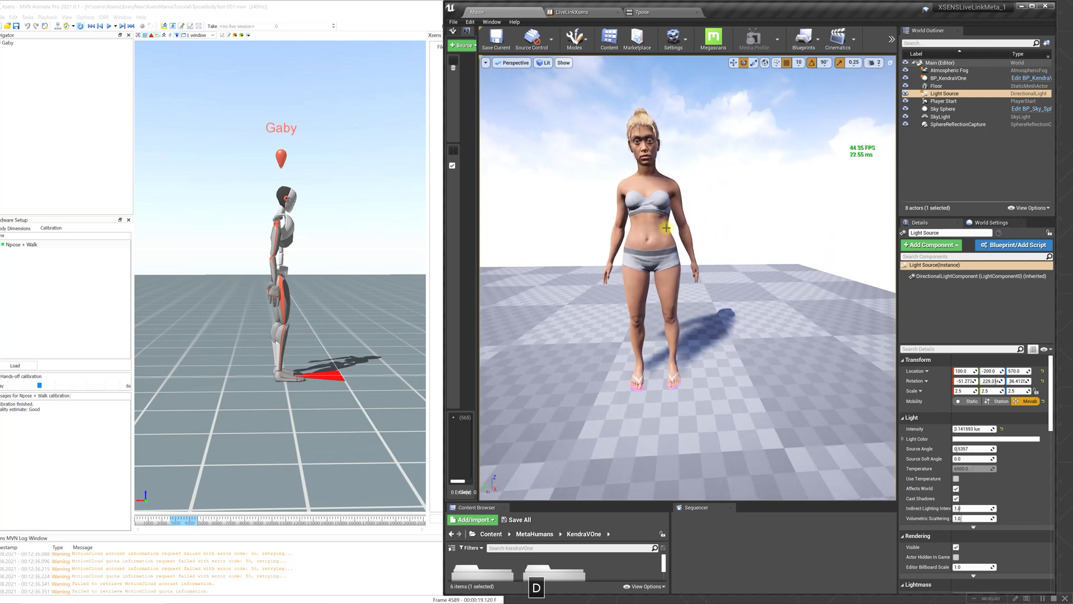
- Pull the view back to frame the MetaHuman and start playback in MVN Animate
left_click(366, 334)
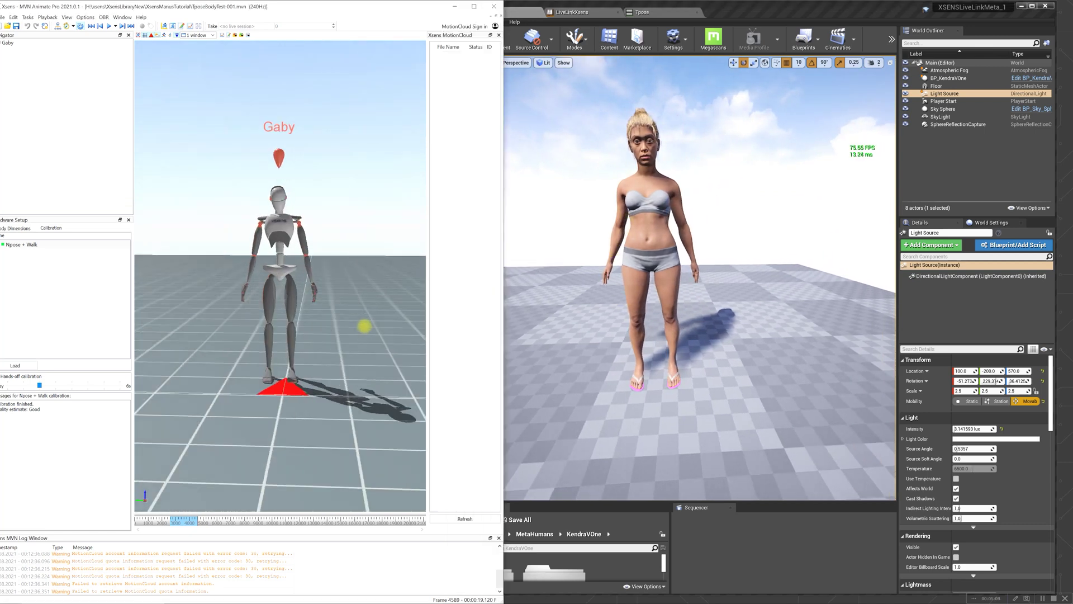
key("s")
right_click_drag(734, 395, 731, 379)
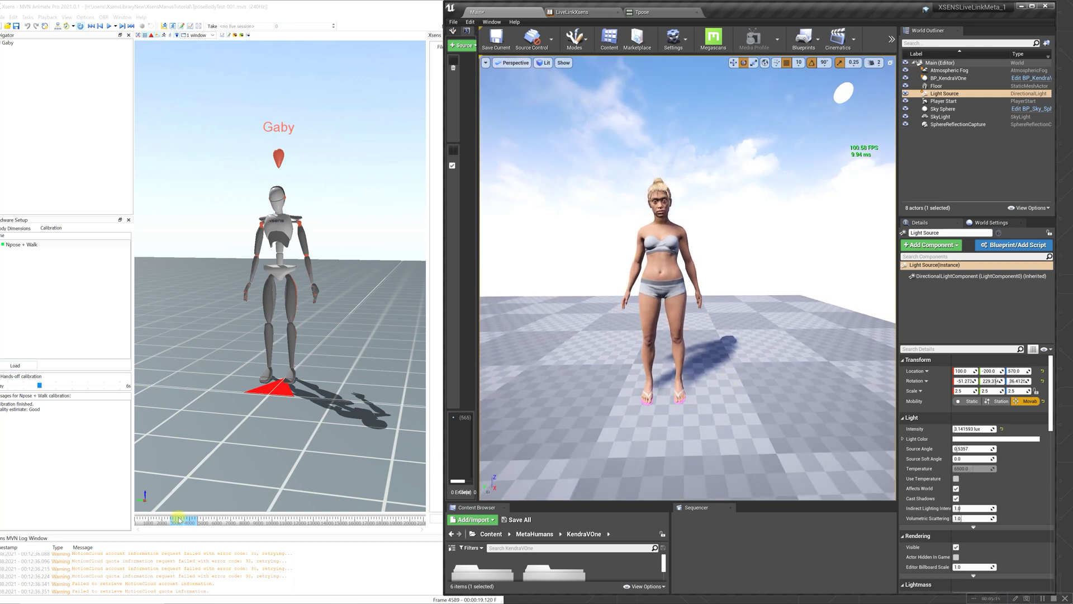
left_click(108, 27)
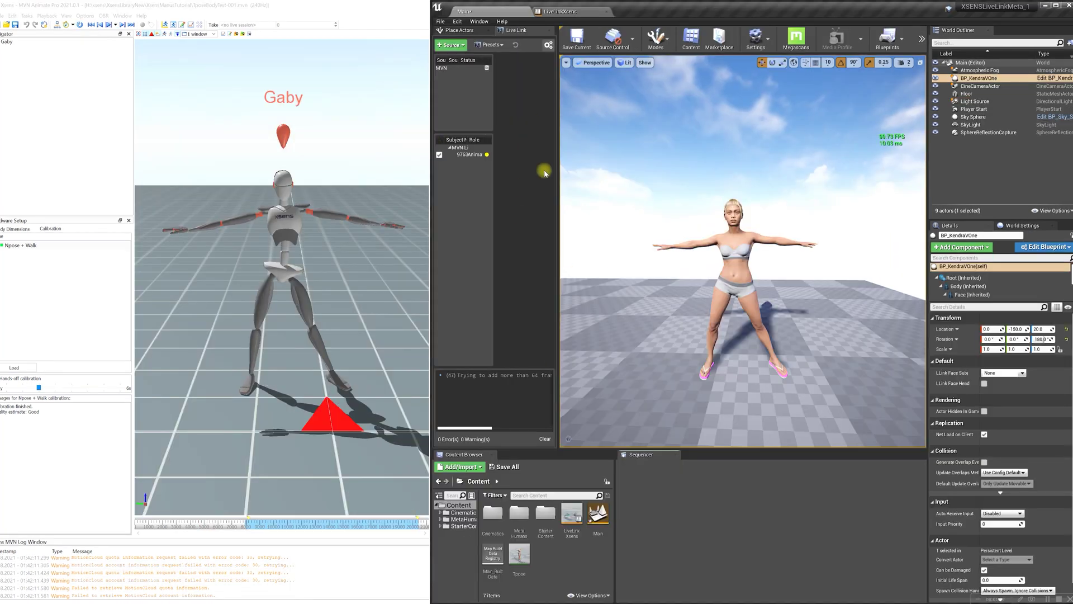
left_click(479, 21)
- Open Take Recorder and add BP_KendraVOne from the World Outliner as a source
mouse_move(518, 39)
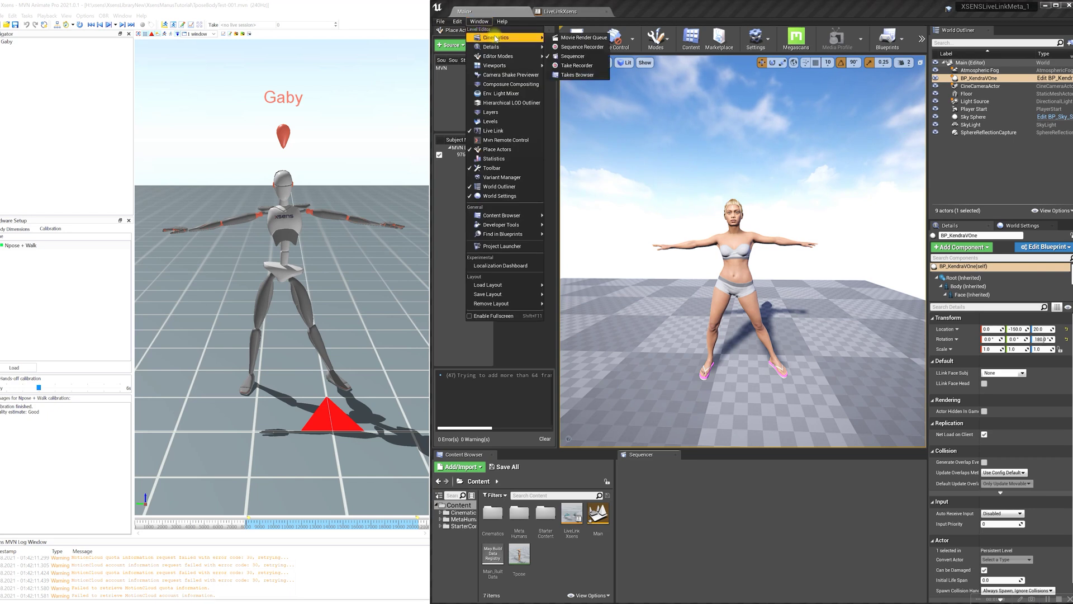
left_click(577, 66)
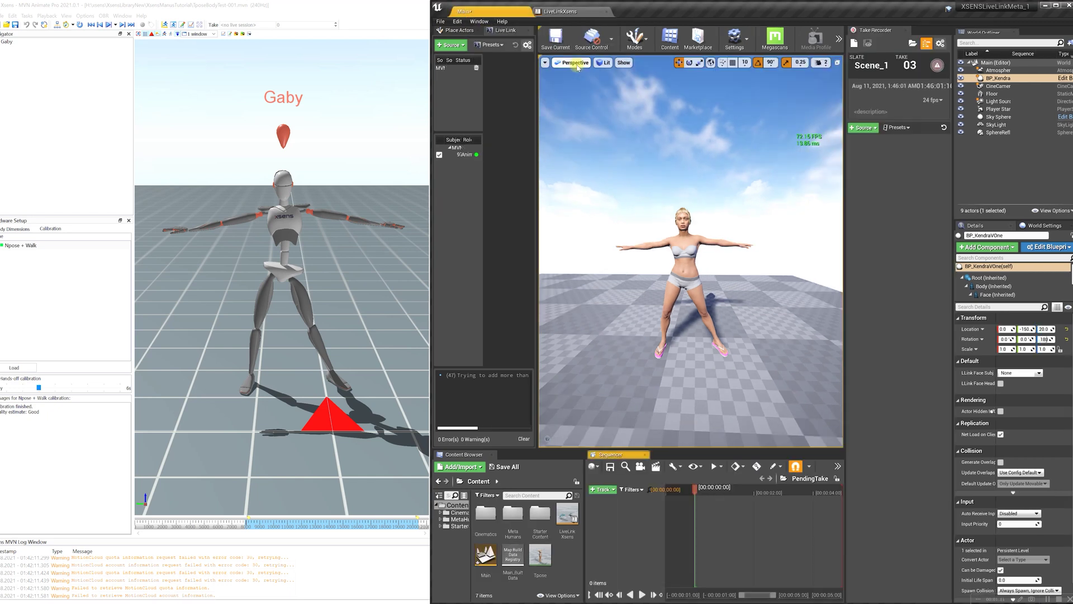
left_click(683, 245)
left_click_drag(998, 78, 892, 172)
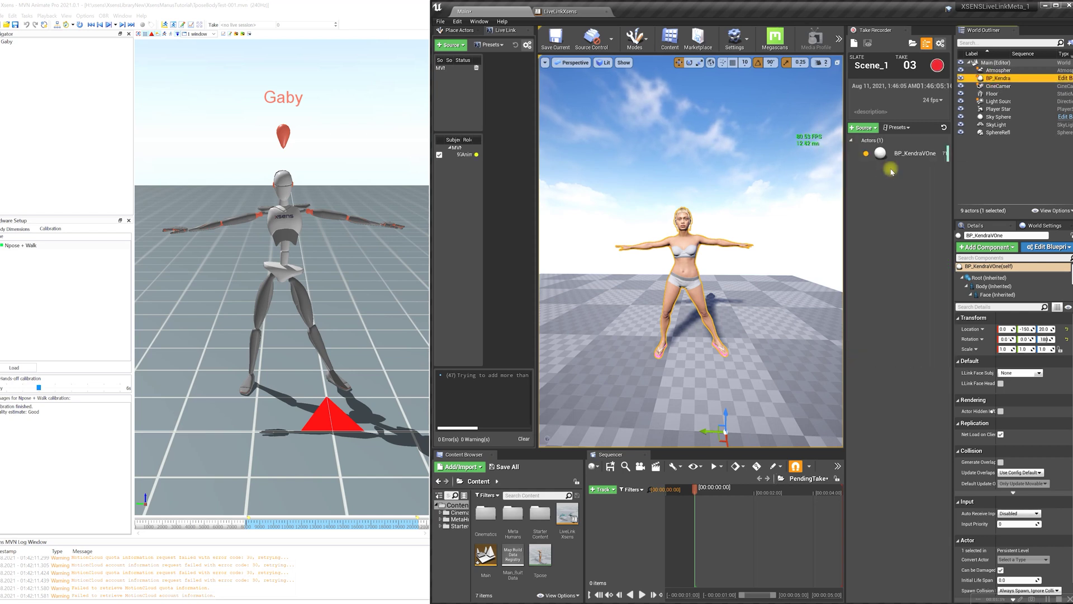
- Inspect BP_KendraVOne's recorded properties, resize the Take Recorder panel, and start MVN playback
left_click(901, 157)
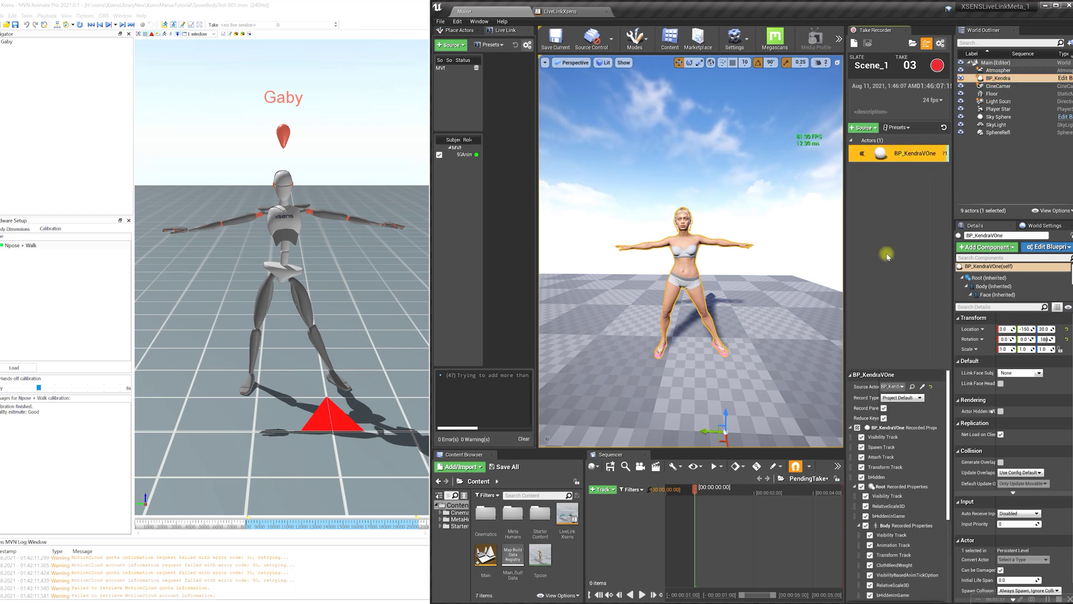
left_click_drag(894, 369, 895, 229)
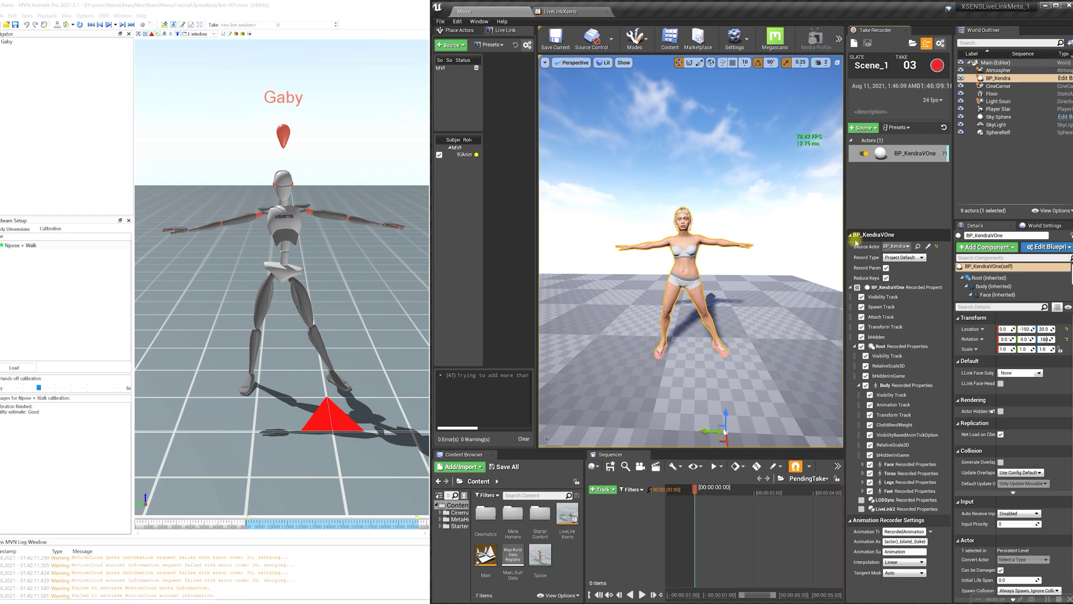
left_click(850, 288)
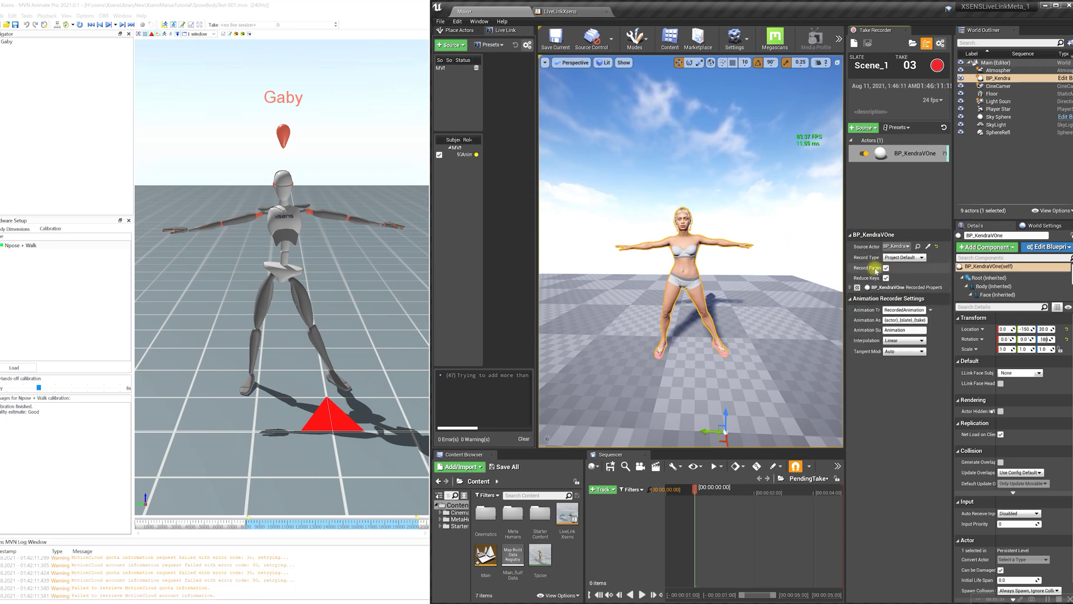
left_click(851, 288)
left_click_drag(846, 287, 818, 287)
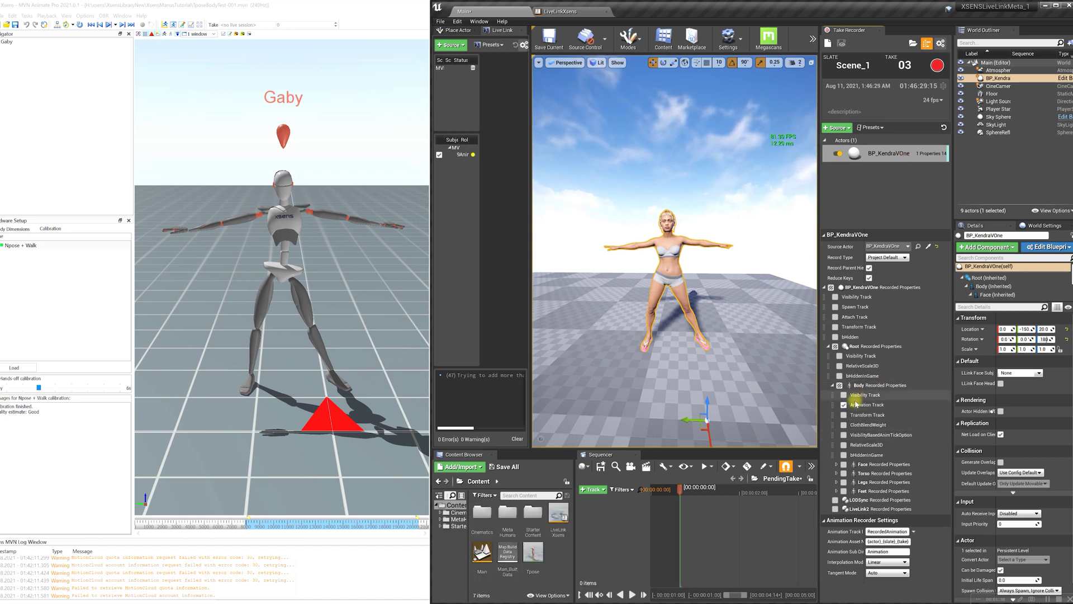
left_click_drag(815, 186, 801, 177)
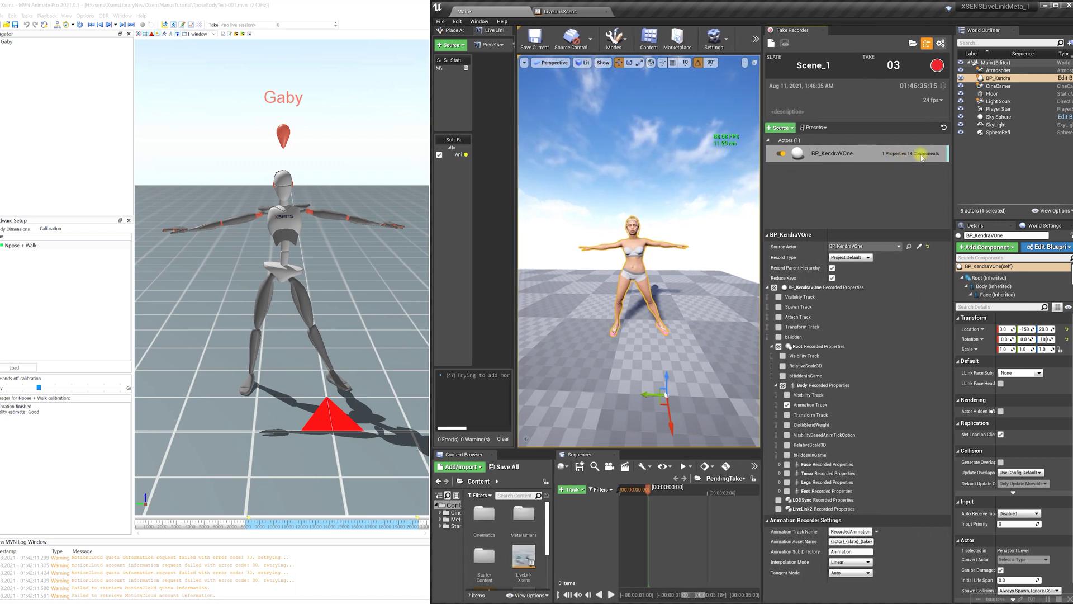
left_click_drag(762, 178, 846, 179)
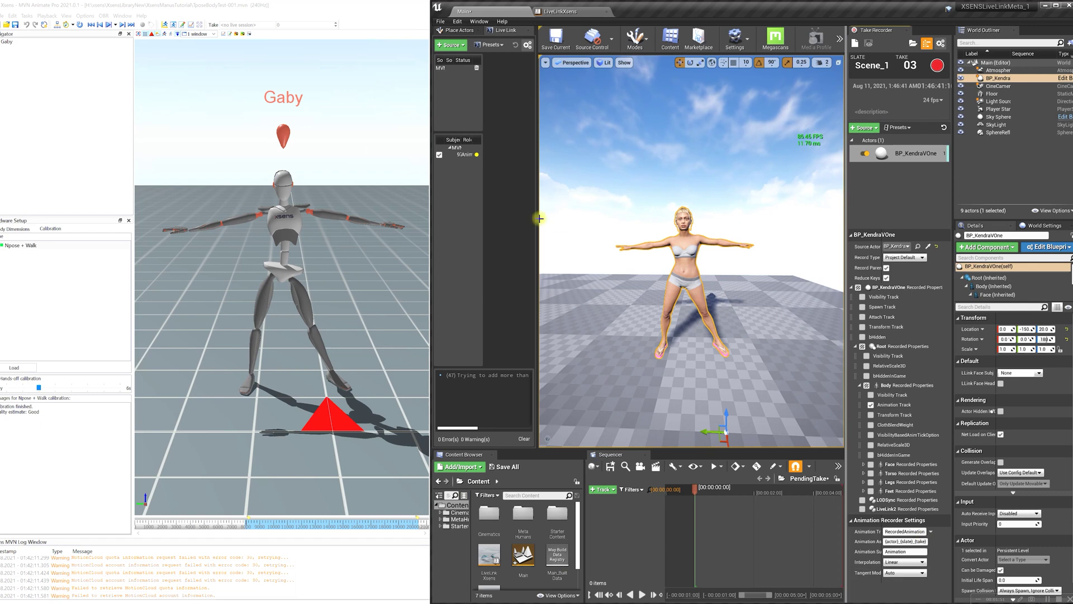
left_click(112, 25)
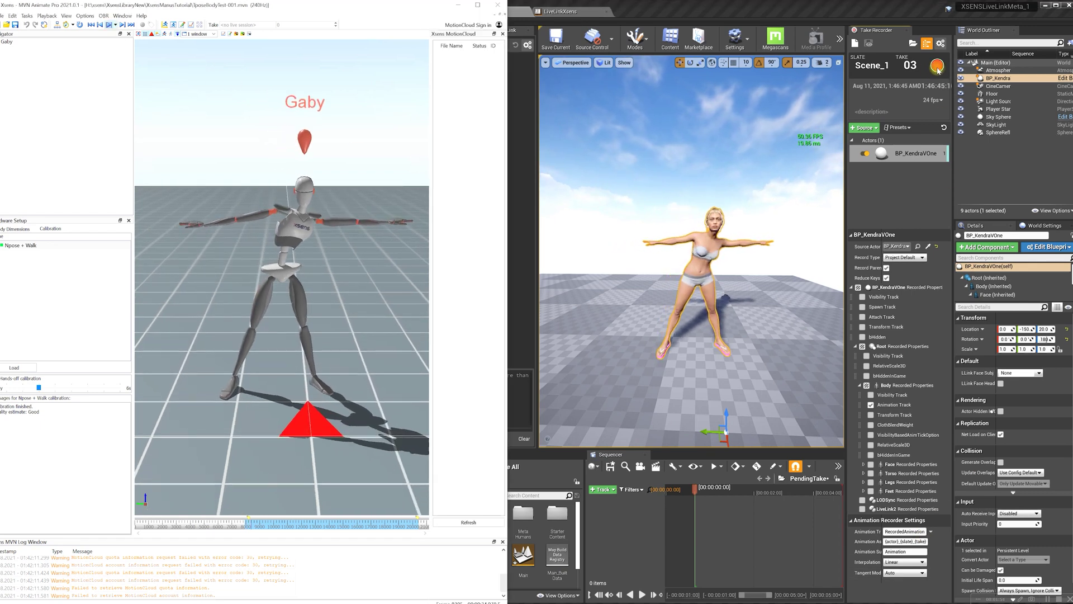
- Record take 3 of Scene_1 in Take Recorder and stop it when done
left_click(937, 67)
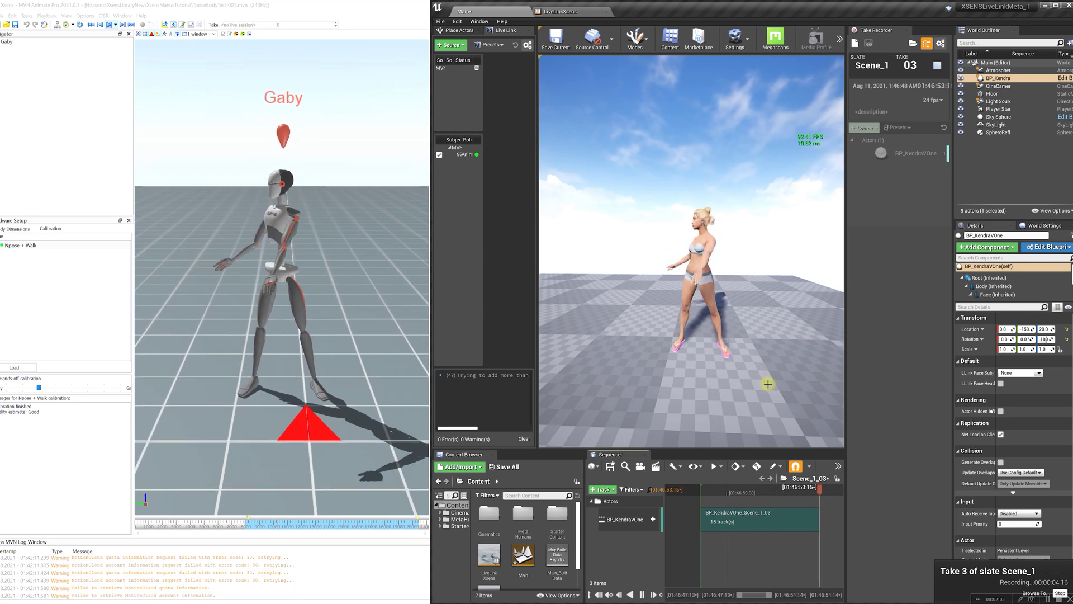
left_click(1058, 592)
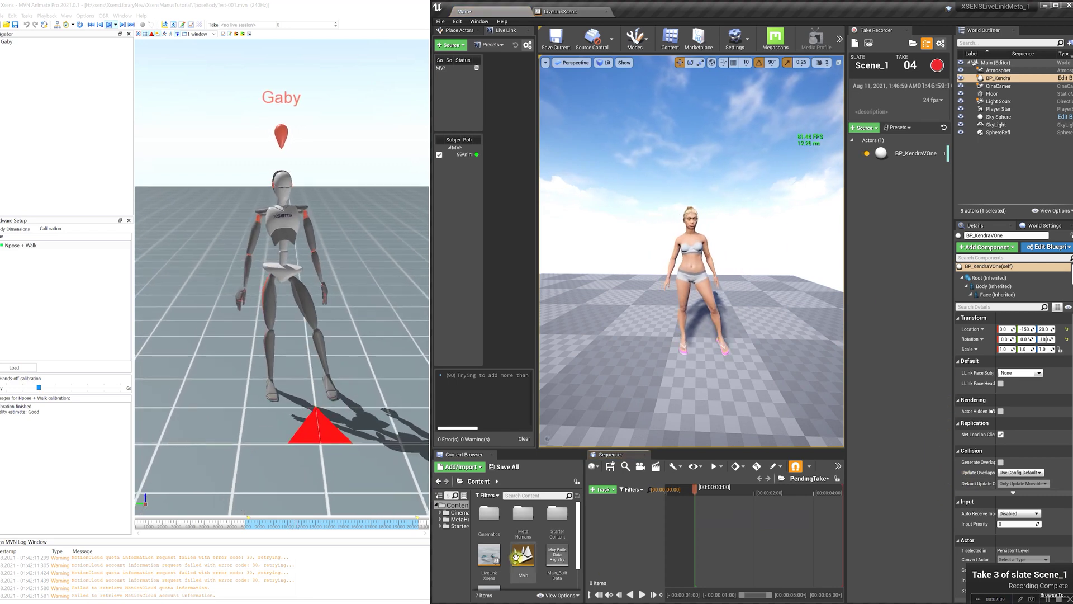
- Open BP_KendraVOne_Scene_1_03 from Cinematics > 2021-08-11 > Scene_1_03_Subscenes > Animation and inspect its spine_05 bone
left_click(457, 513)
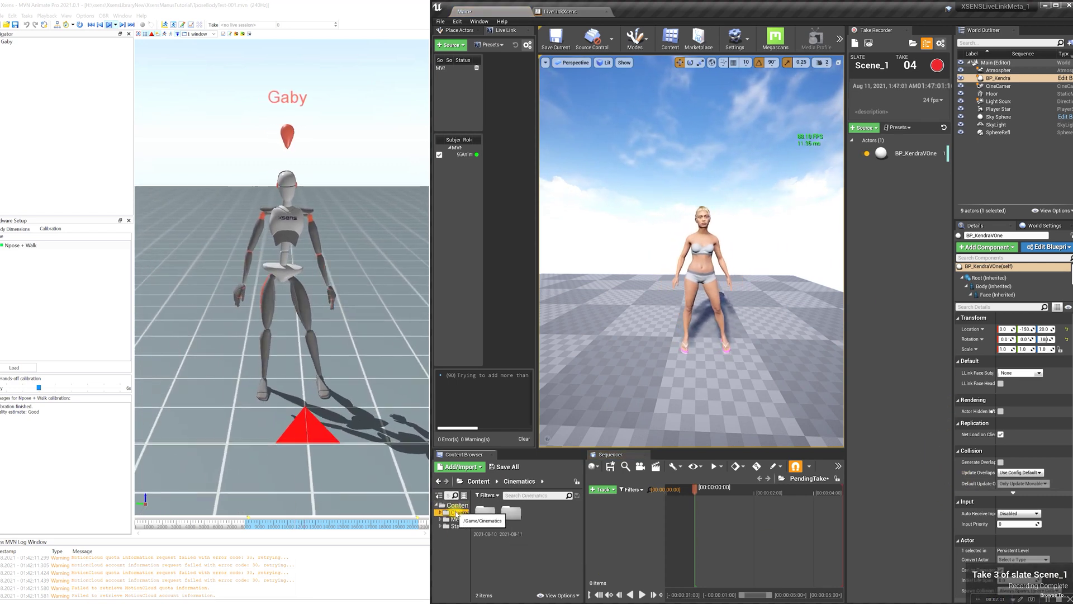
double_click(511, 520)
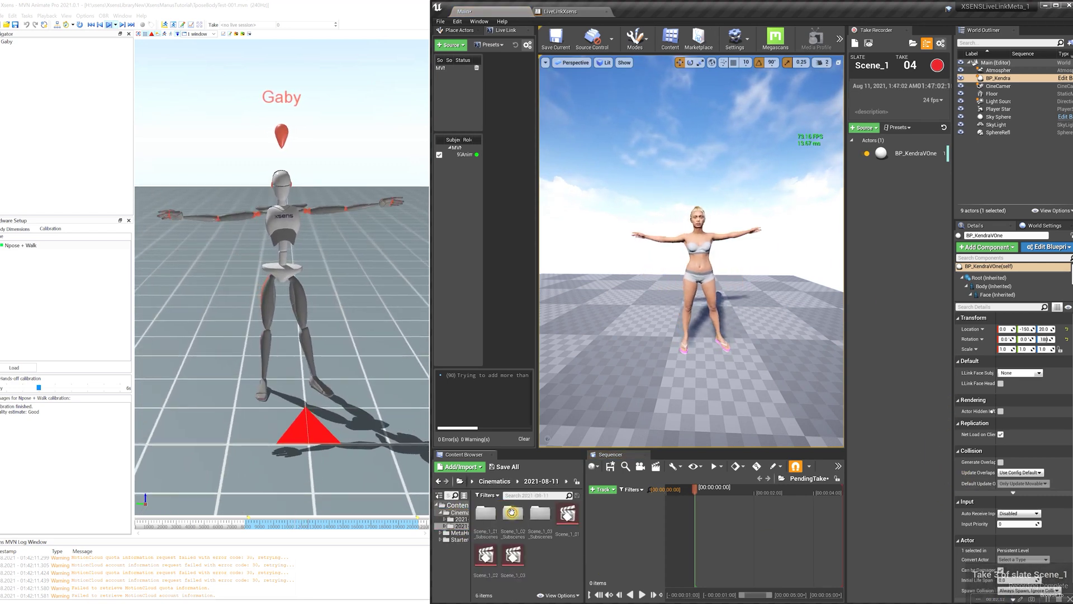
double_click(540, 513)
double_click(484, 514)
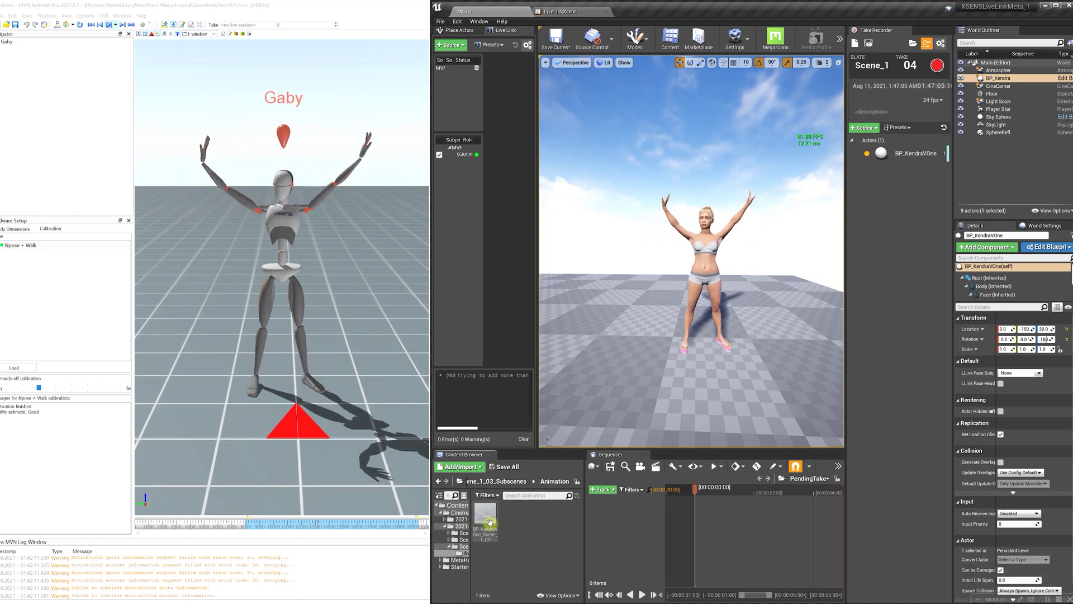
double_click(484, 512)
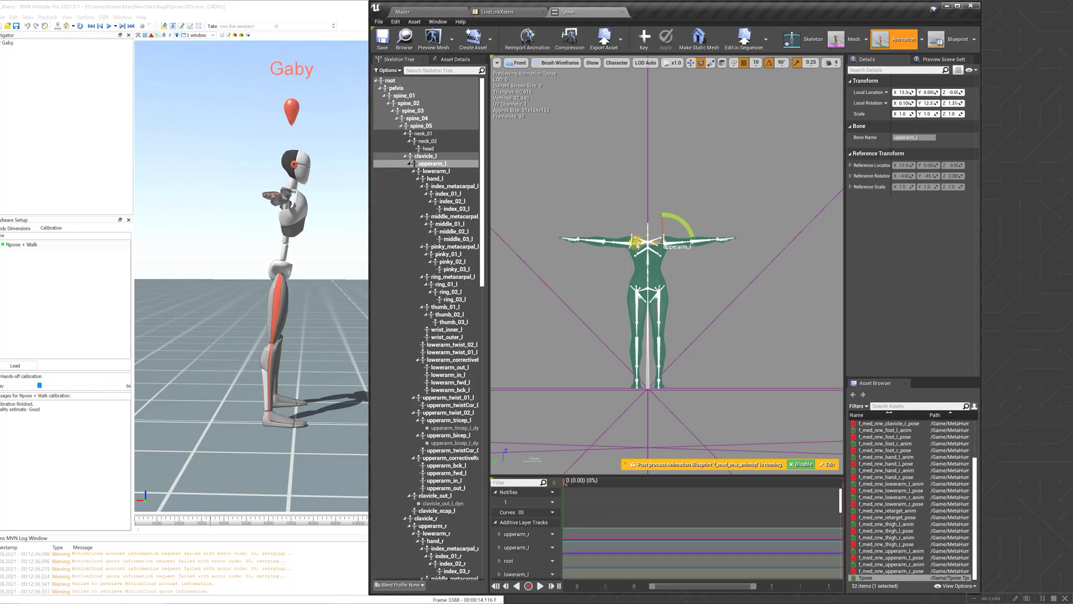
left_click(637, 245)
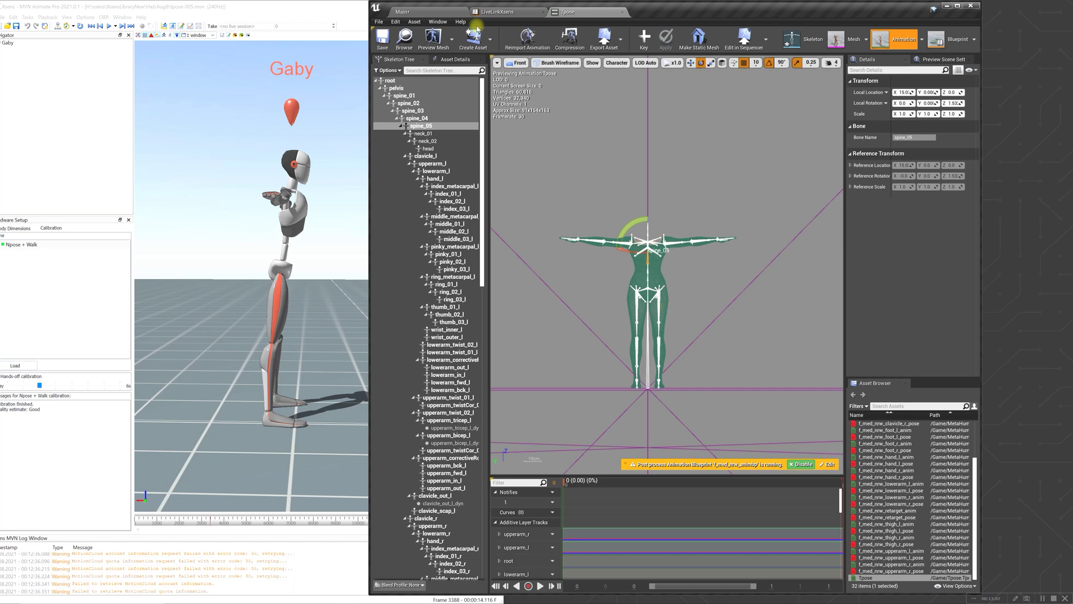
left_click(436, 13)
- Unmap T12 by setting it to None and recompile the retarget asset
scroll(611, 278, "down", 3)
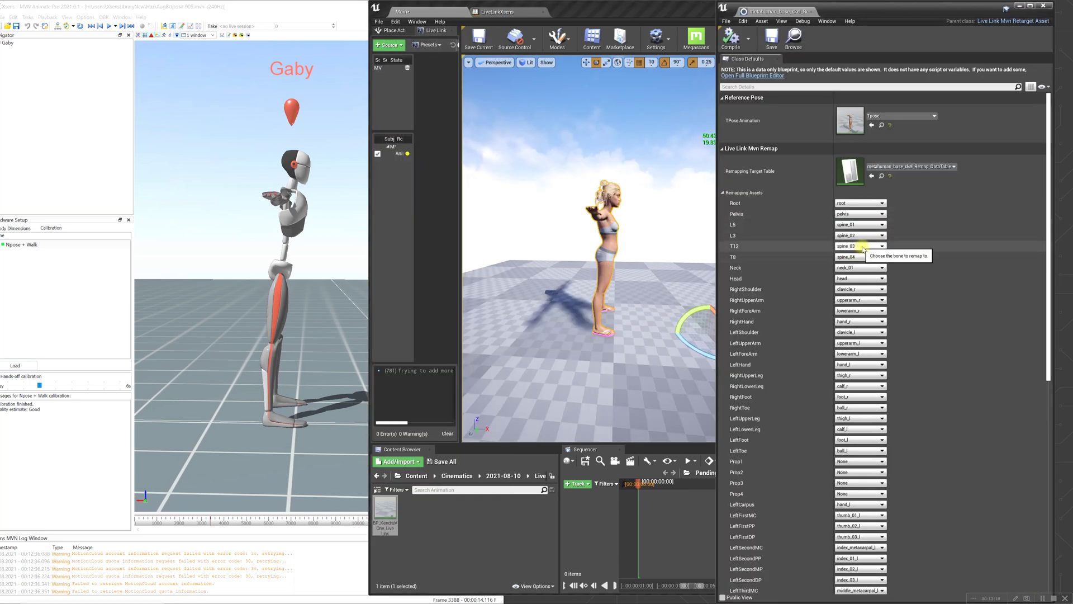
left_click(864, 247)
left_click(856, 255)
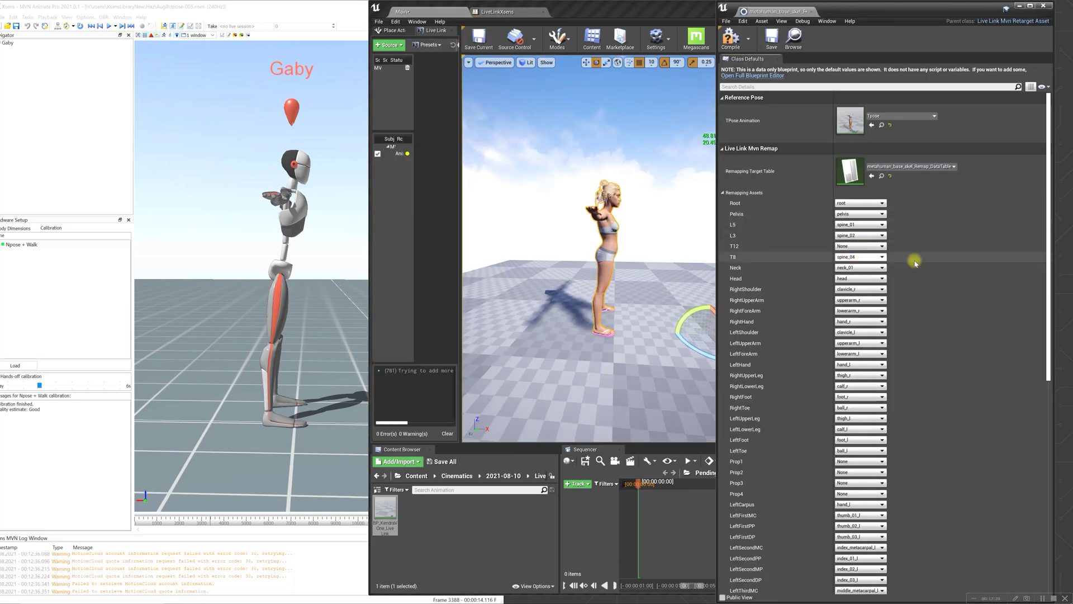
left_click(729, 40)
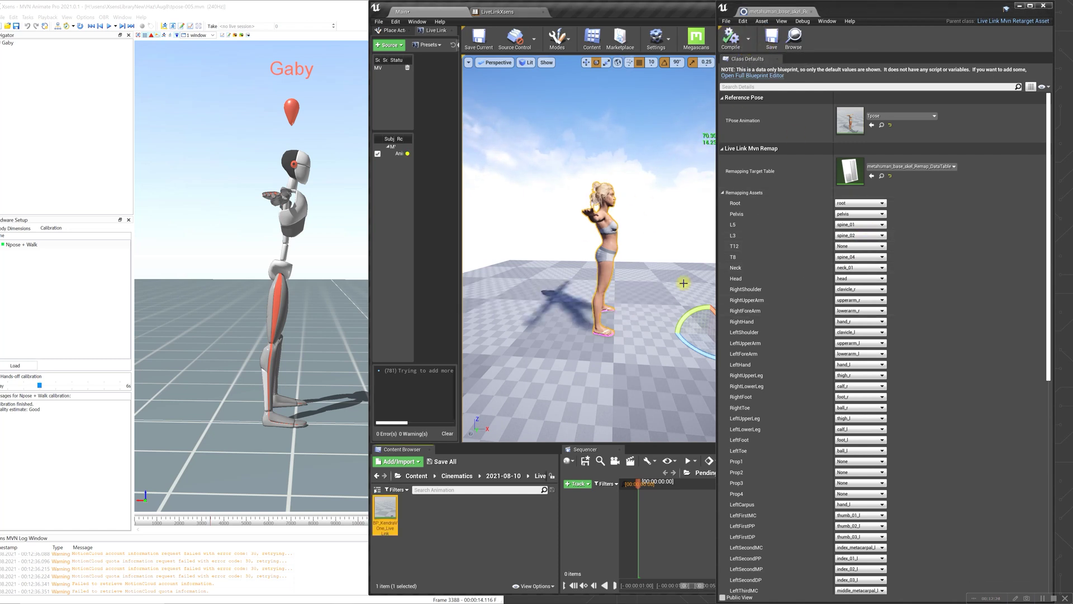
- Map T12 back to spine_03, recompile, and save the metahuman_base_skel_Remap asset
left_click(861, 246)
left_click(852, 294)
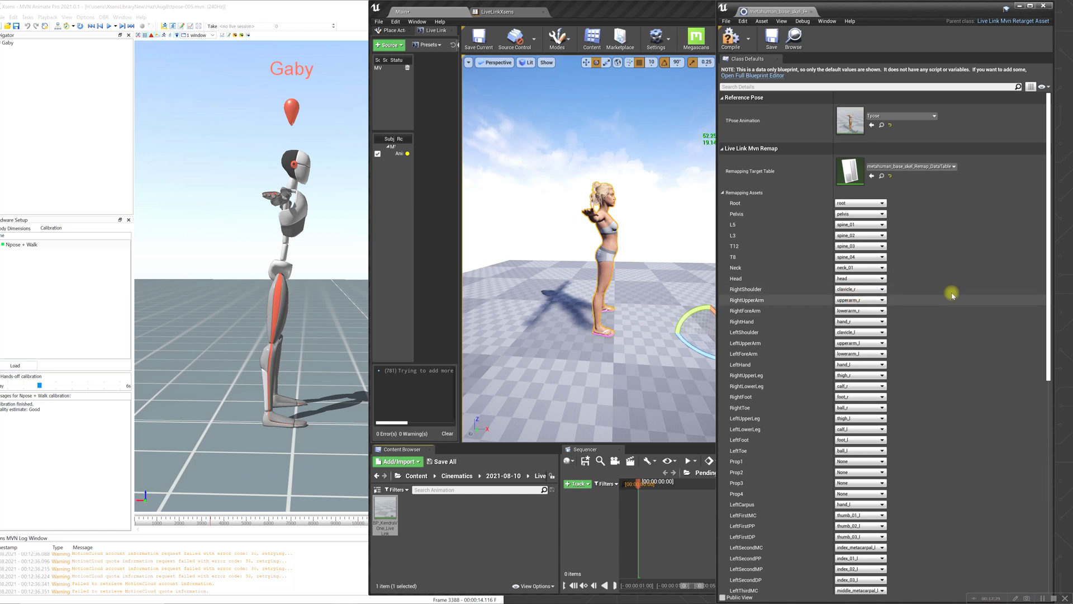
left_click(729, 39)
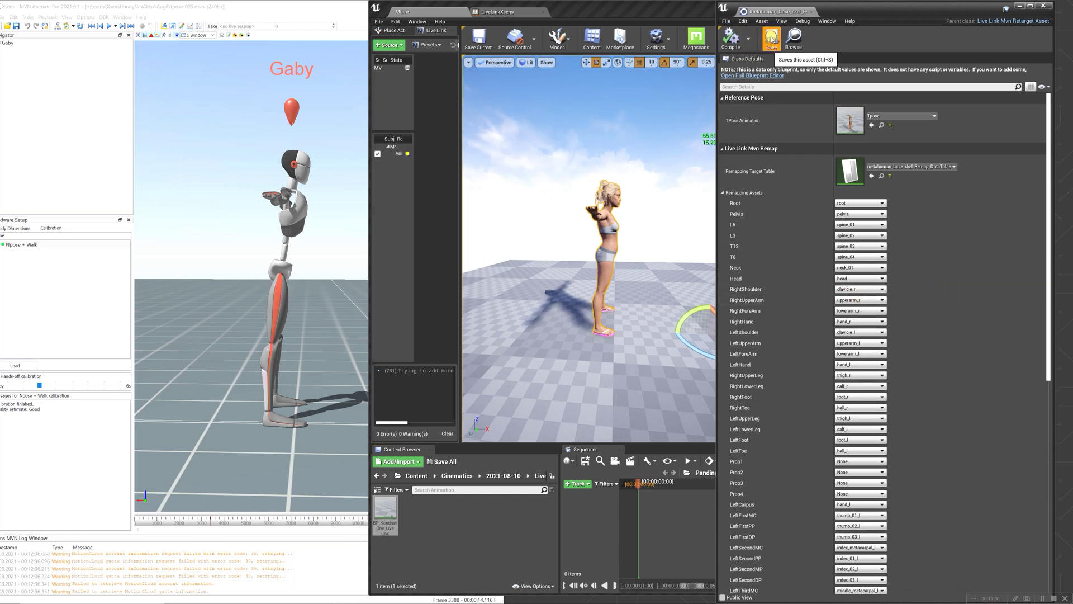
left_click(771, 38)
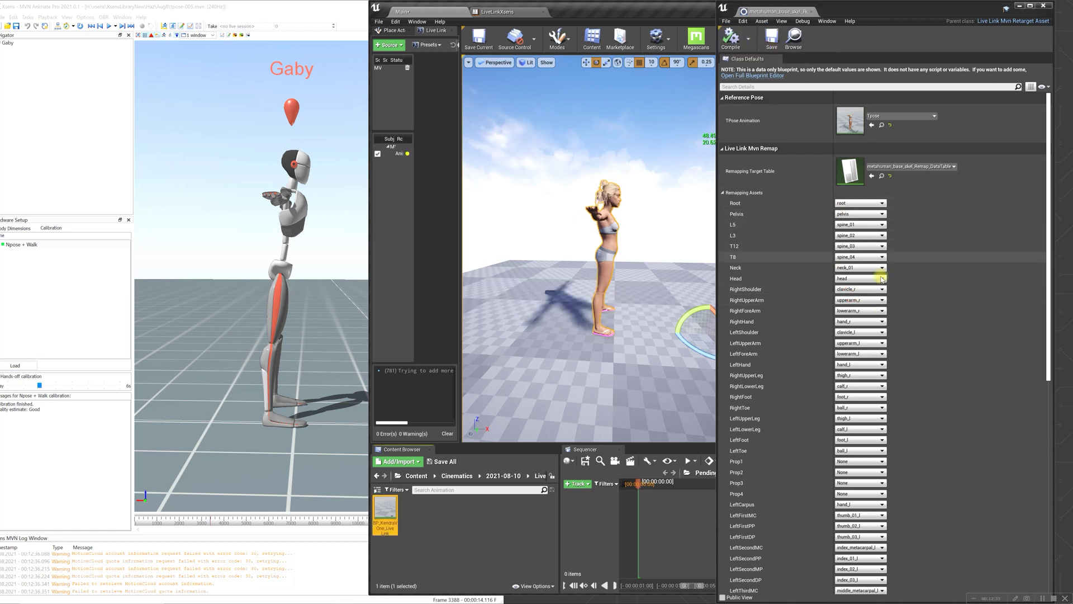